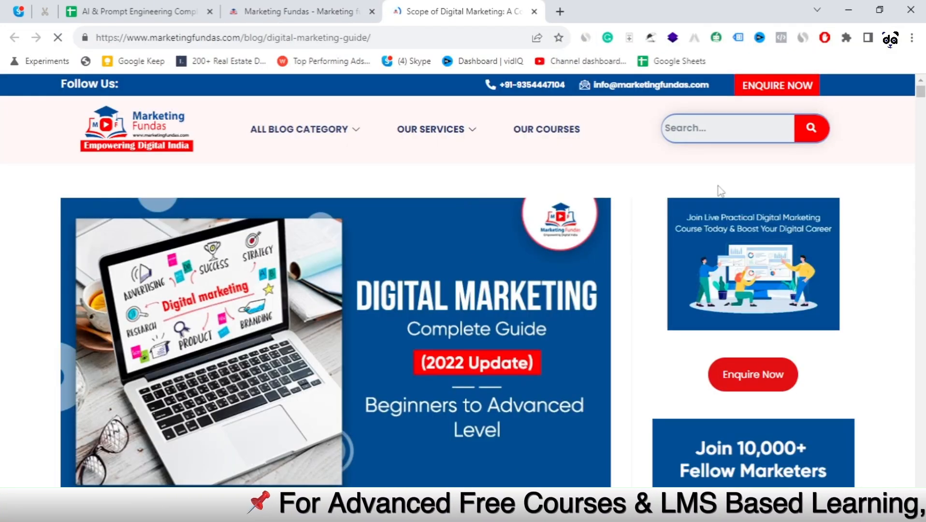
Dismiss the newsletter pop-up and browse the digital marketing guide to the Search Engine Marketing or Pay-per-Click (PPC) section.
left_click_drag(920, 91, 924, 196)
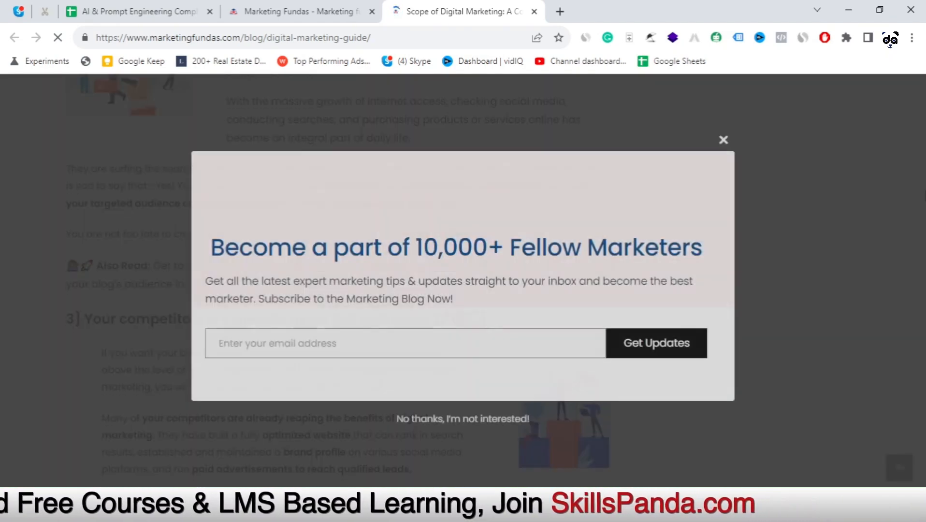
left_click(724, 141)
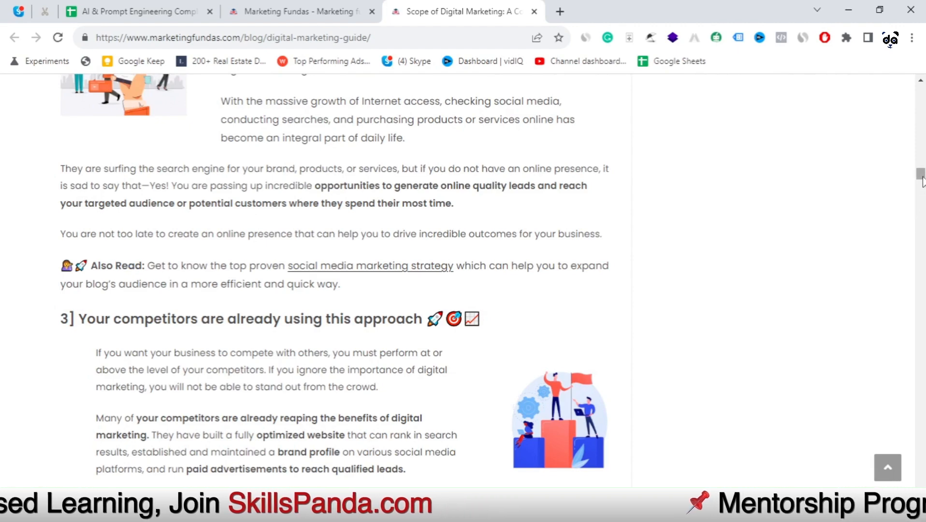
left_click_drag(921, 186, 916, 346)
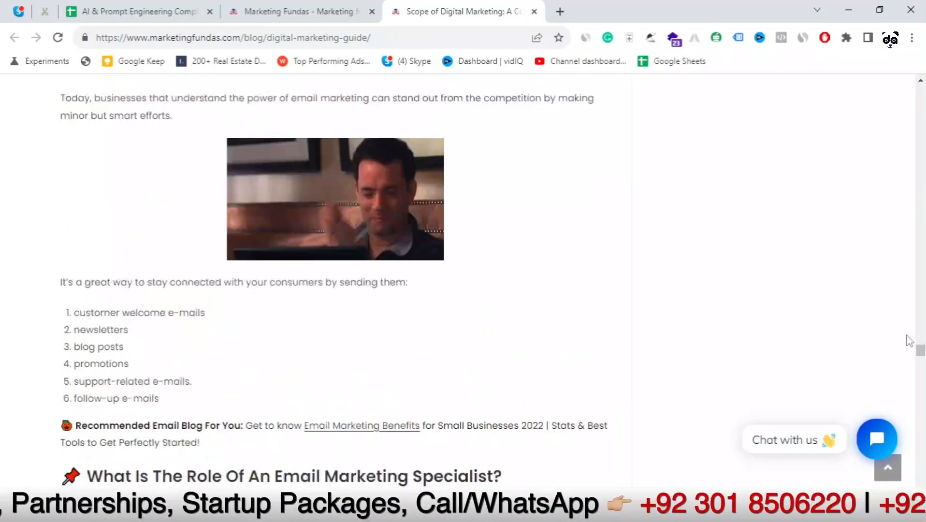
scroll(819, 306, "up", 3)
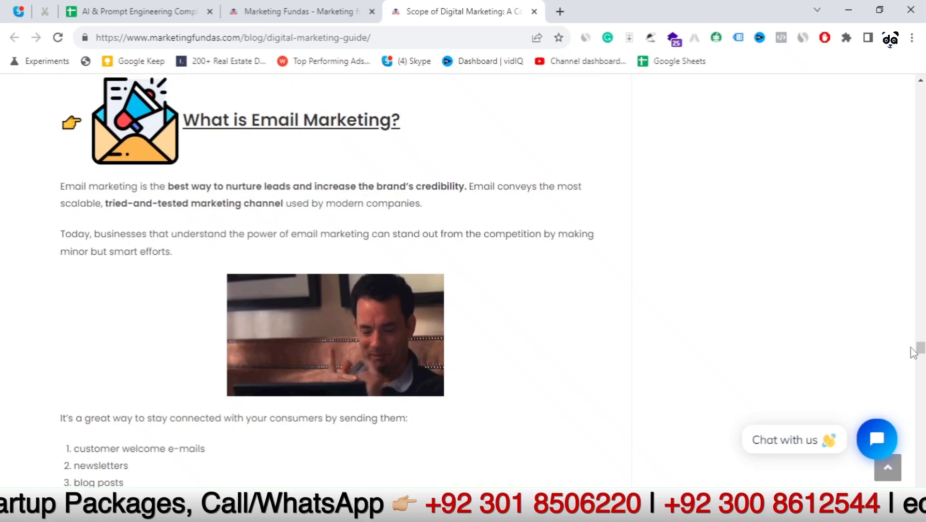
left_click_drag(920, 348, 923, 323)
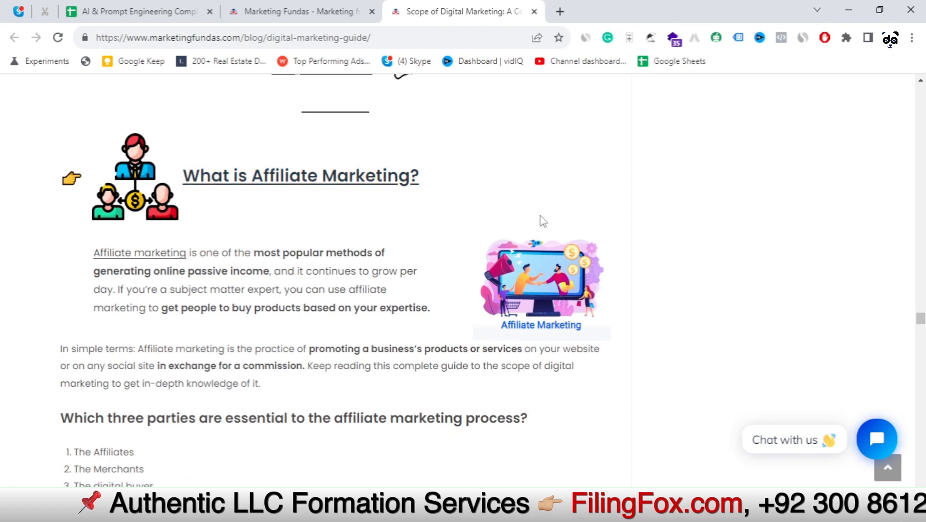
scroll(540, 221, "up", 3)
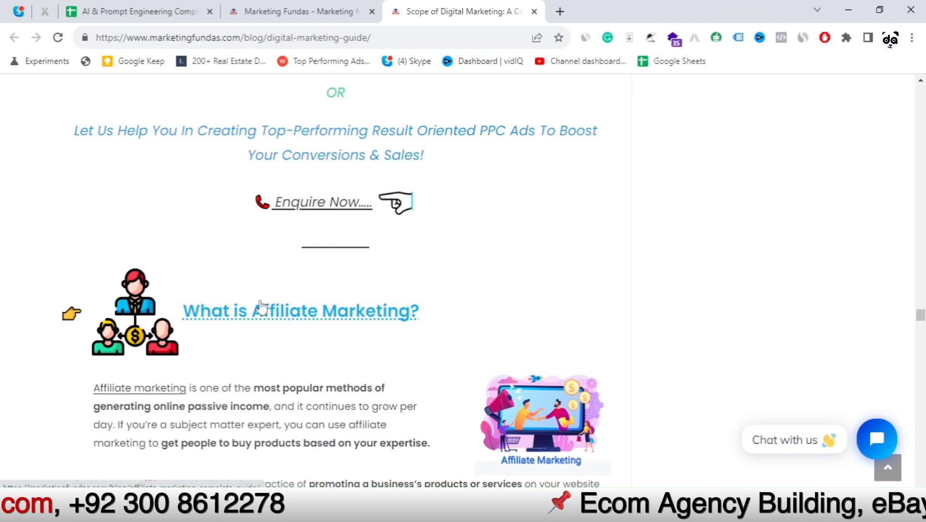
scroll(346, 316, "up", 14)
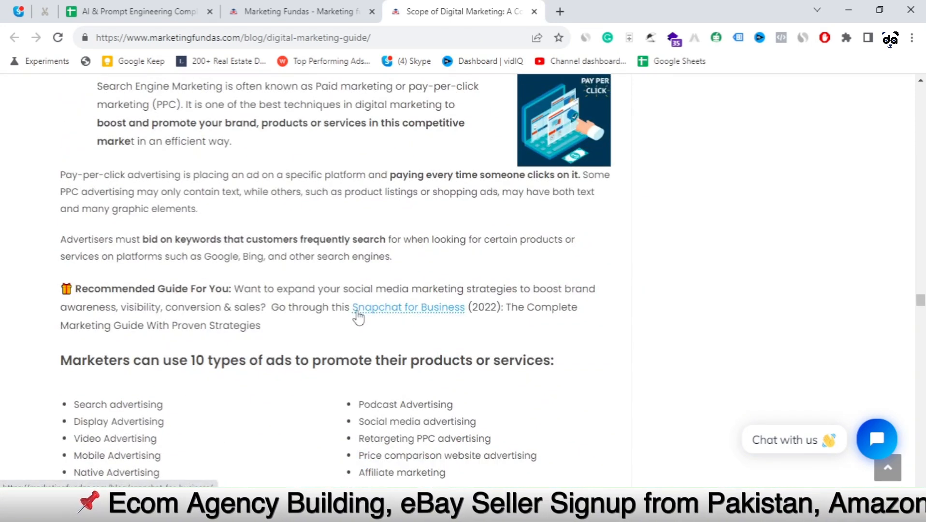
scroll(358, 317, "up", 4)
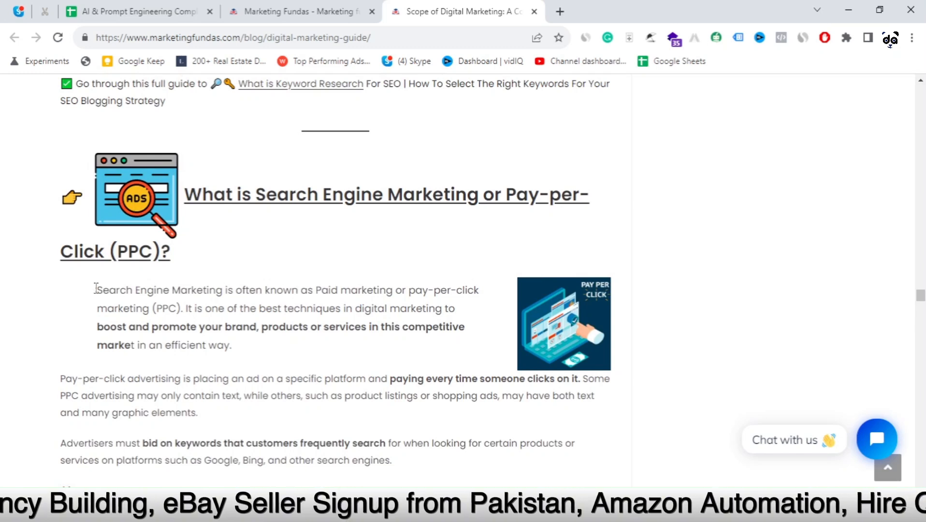
Highlight the opening paragraph and first sentence of the PPC section, and look through the content and social media marketing sections above.
left_click_drag(88, 285, 255, 345)
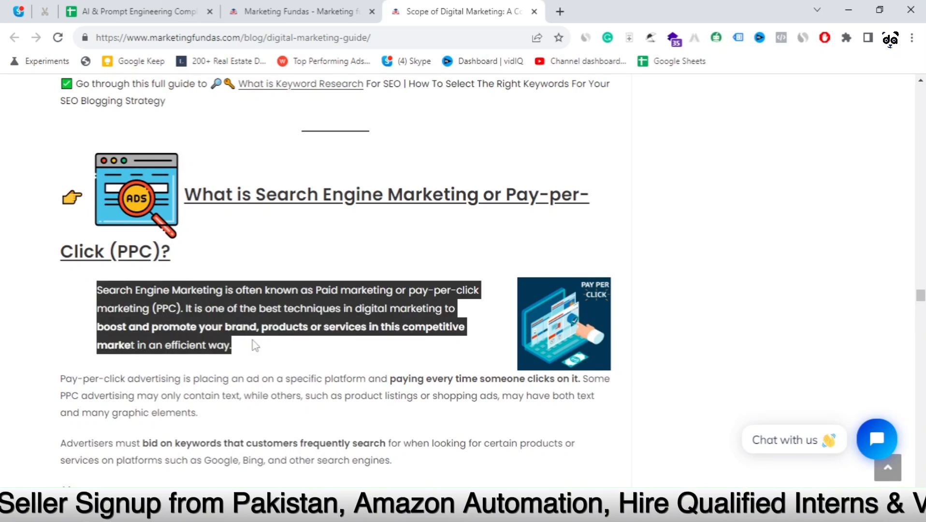
left_click(102, 288)
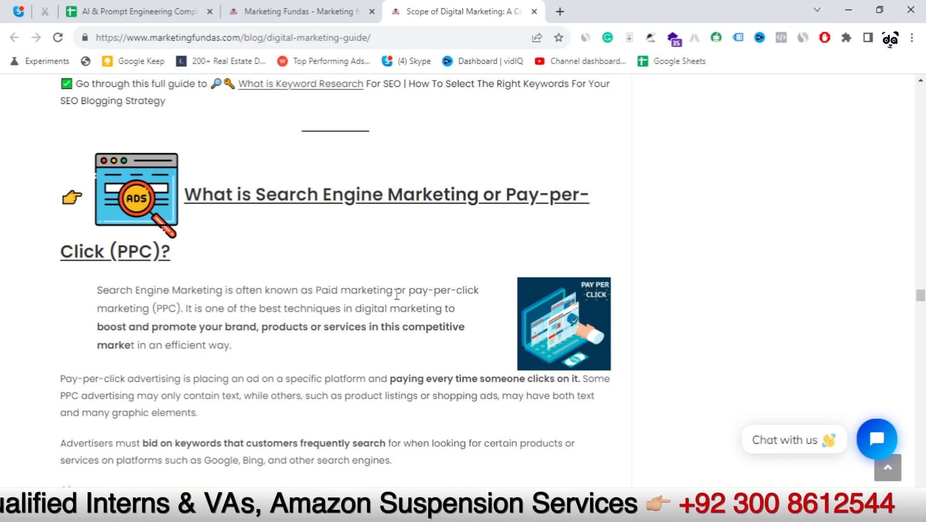
left_click_drag(186, 309, 97, 294)
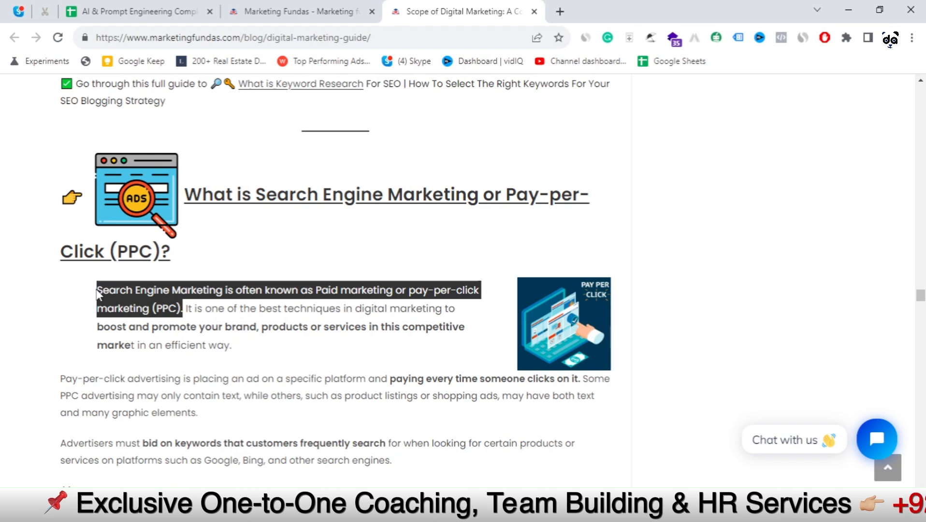
triple_click(165, 291)
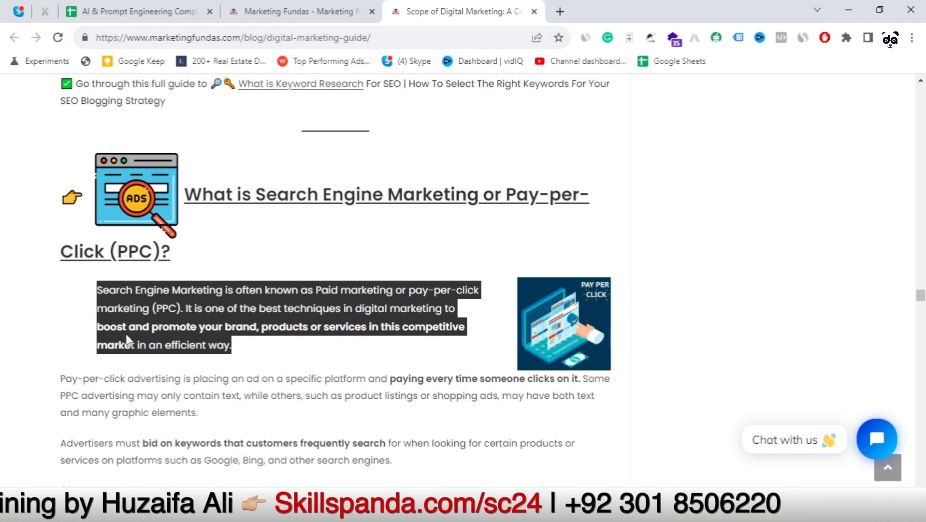
left_click_drag(182, 309, 120, 289)
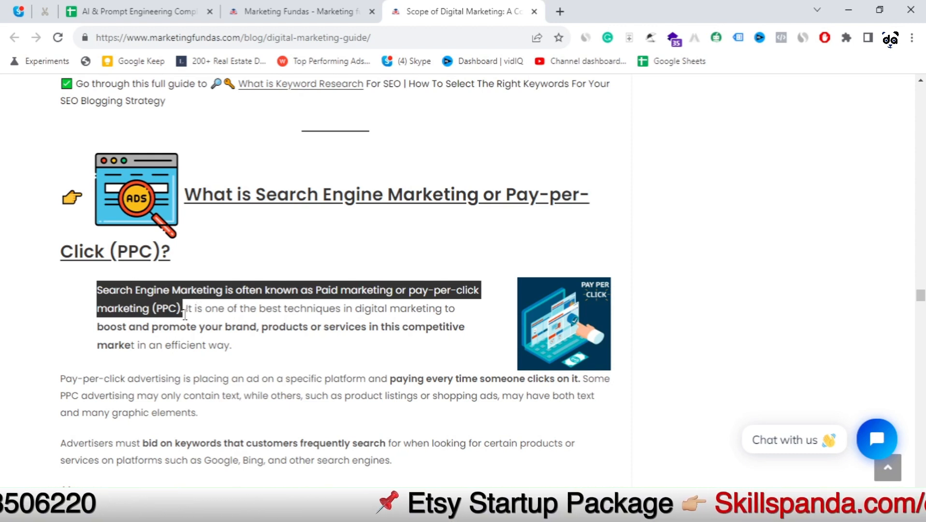
left_click_drag(184, 312, 98, 289)
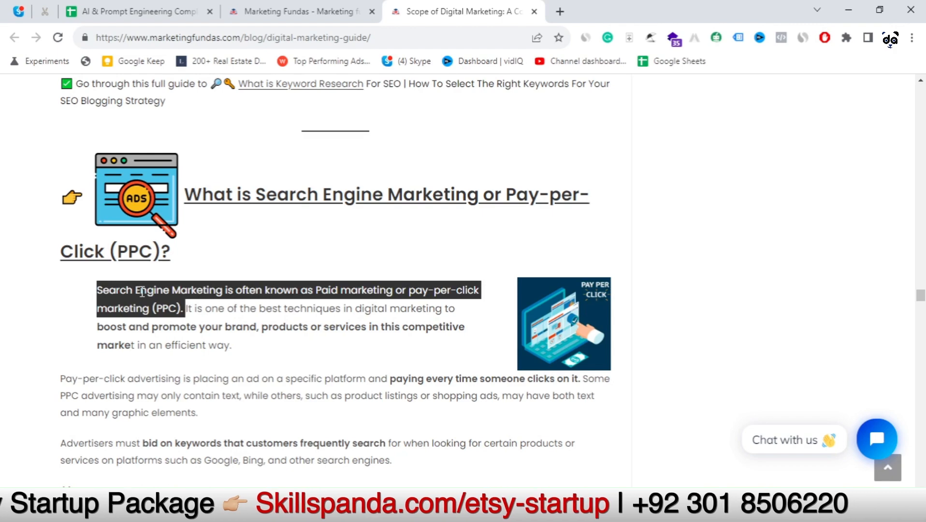
scroll(239, 286, "up", 20)
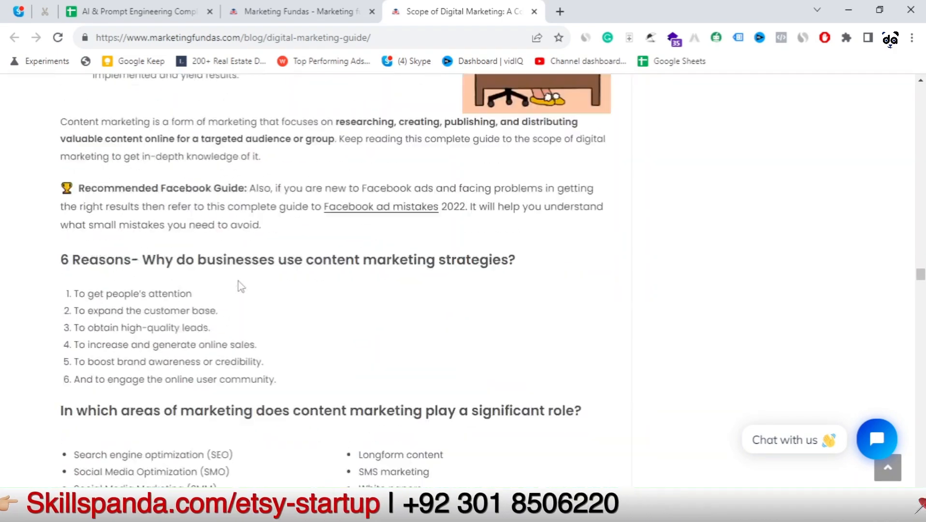
scroll(239, 285, "up", 20)
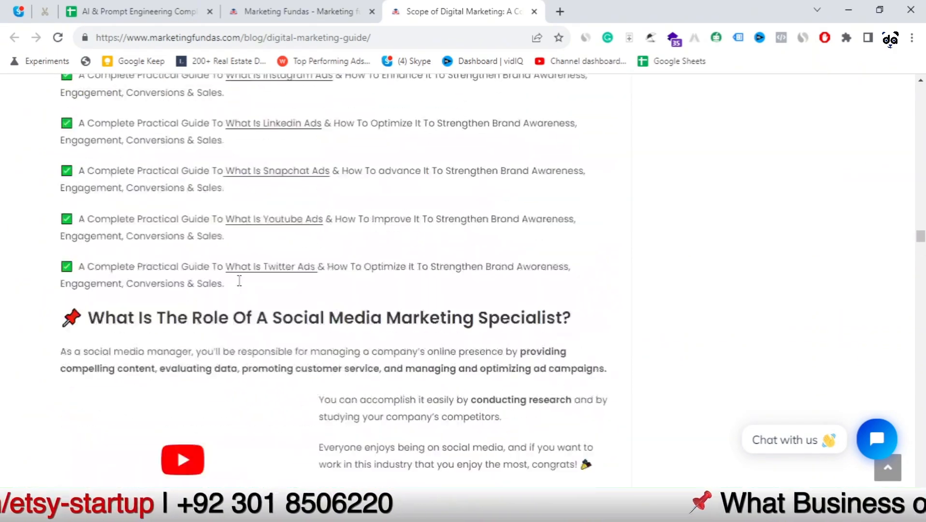
Search Google for Wiseone in a new tab and look over the results.
left_click(560, 11)
left_click(442, 38)
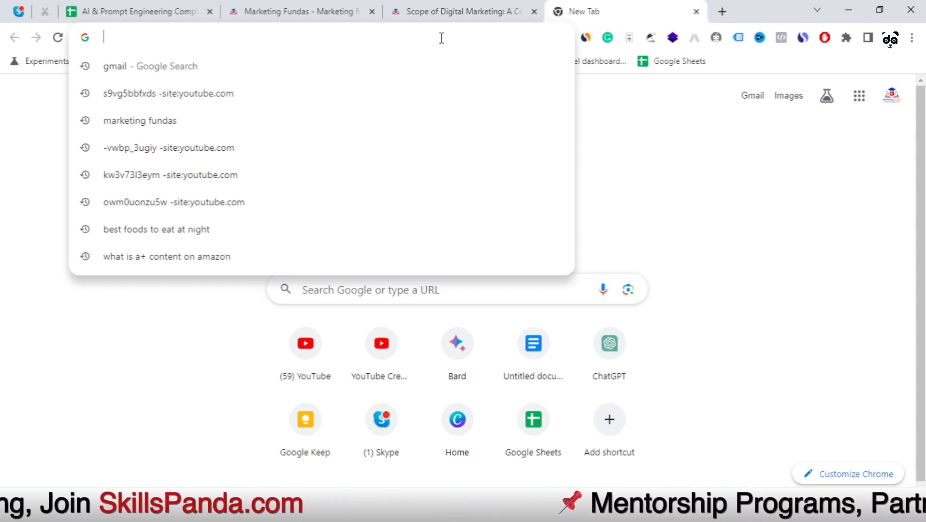
type("Wise")
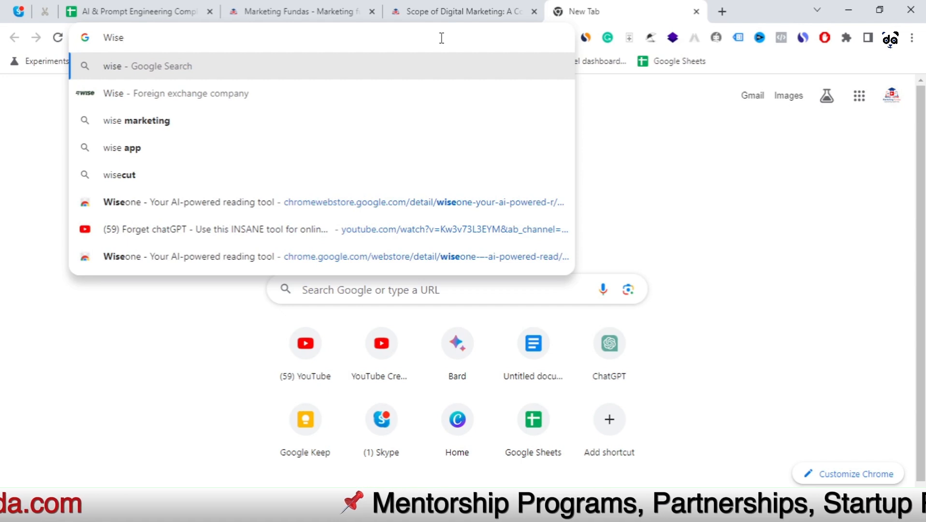
type("one")
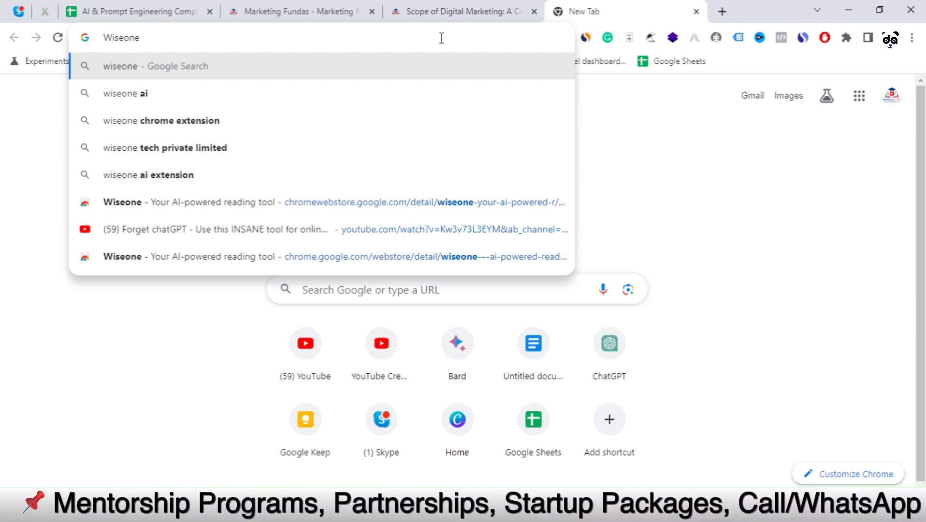
key("Return")
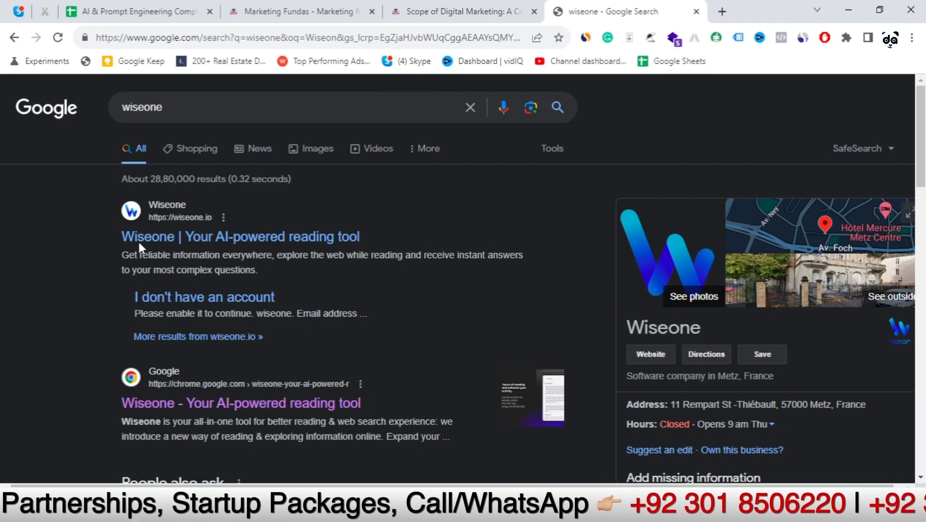
scroll(152, 216, "down", 3)
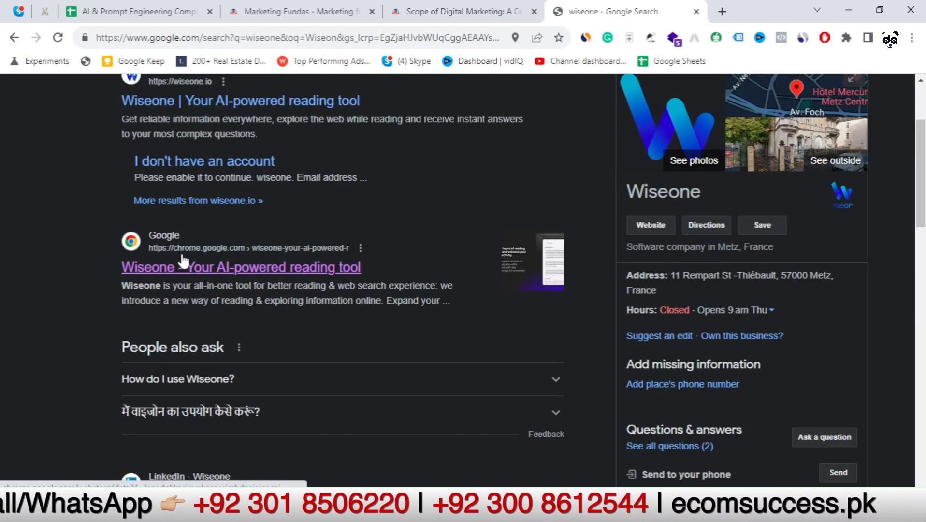
scroll(182, 259, "up", 3)
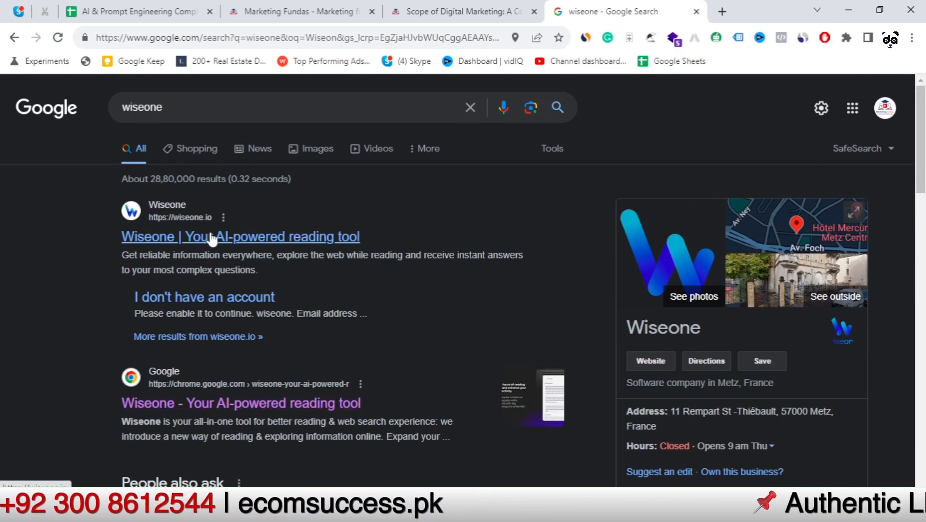
Go through the wiseone.io site to its Chrome Web Store listing and add the Wiseone extension to Chrome.
left_click(177, 242)
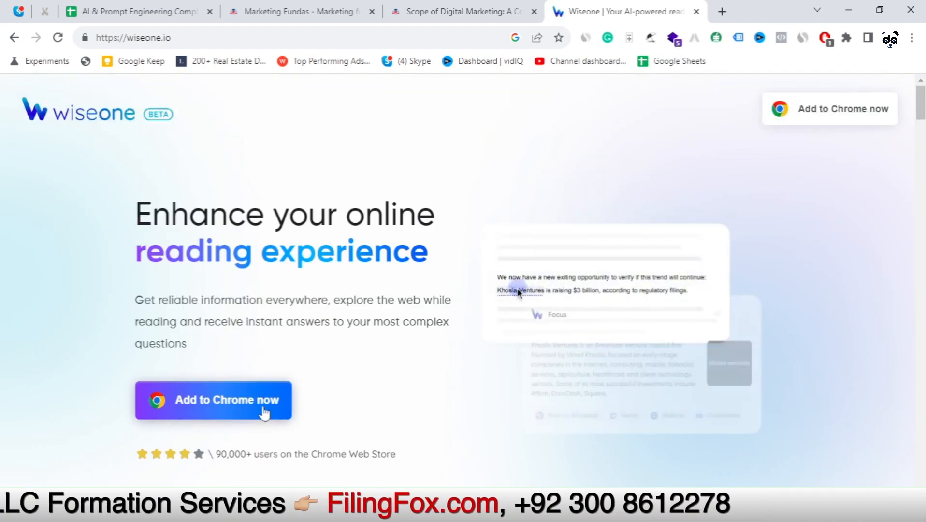
left_click(265, 414)
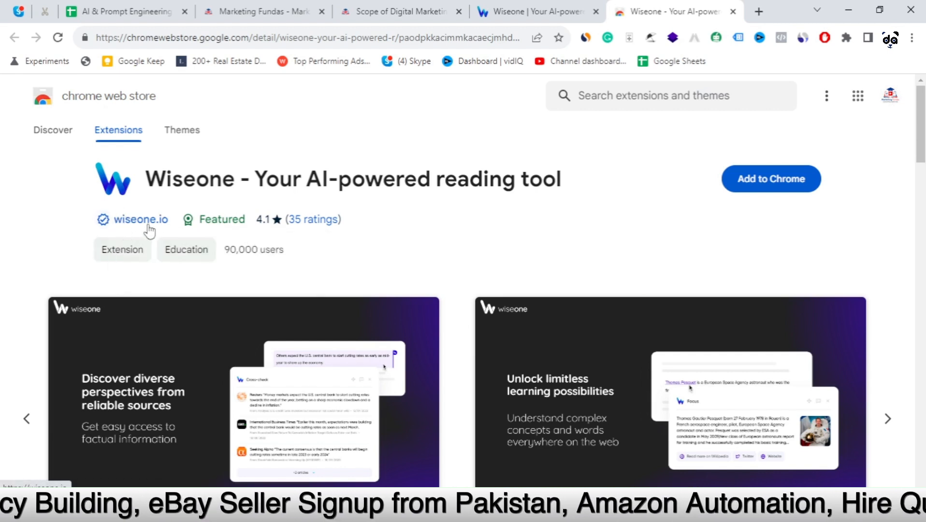
mouse_move(213, 221)
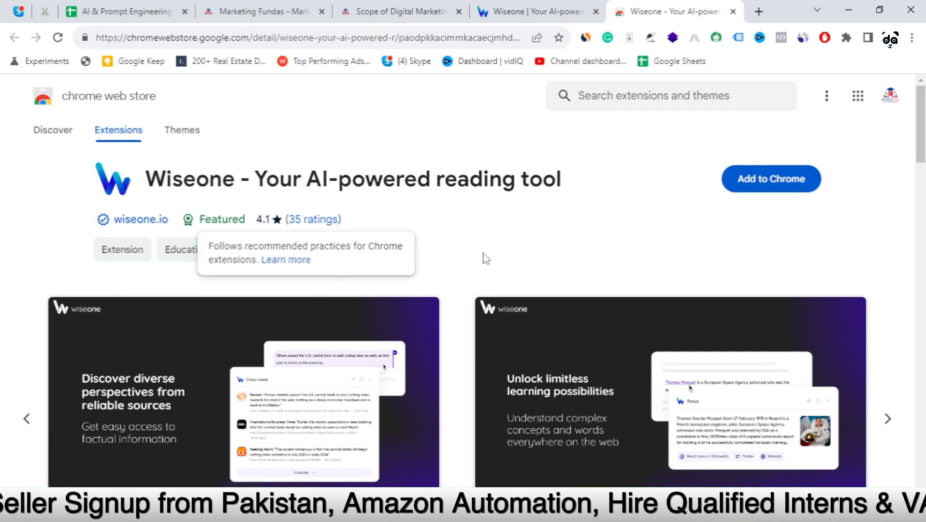
left_click_drag(320, 250, 225, 250)
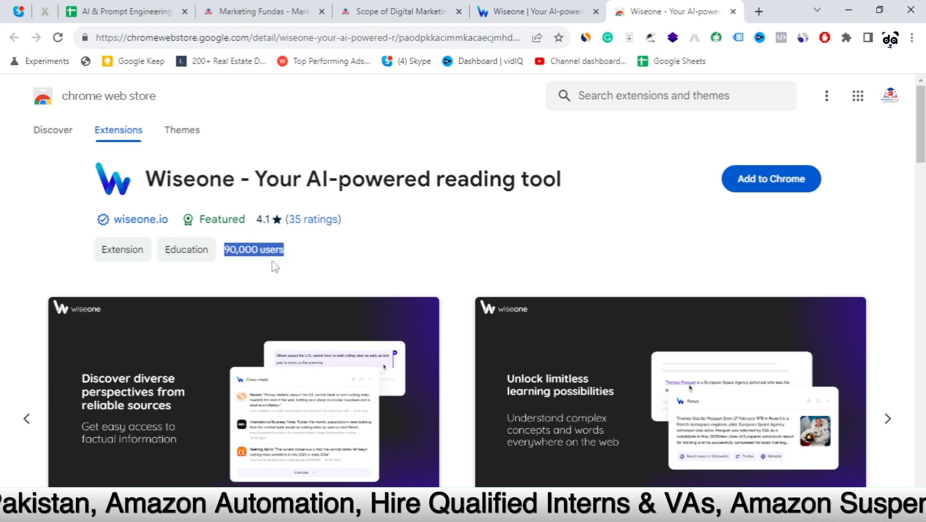
left_click(748, 182)
left_click(487, 150)
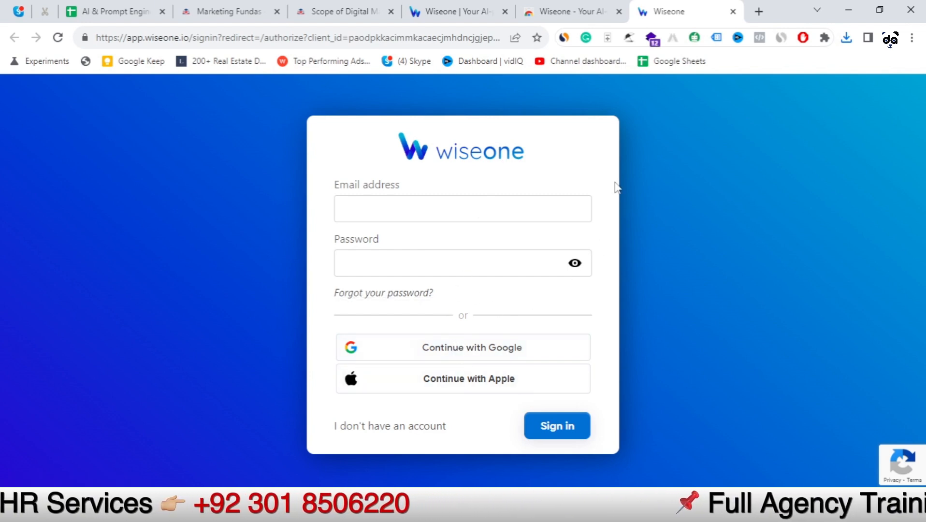
Sign in to Wiseone with the existing Google account and confirm the account sharing.
left_click(479, 354)
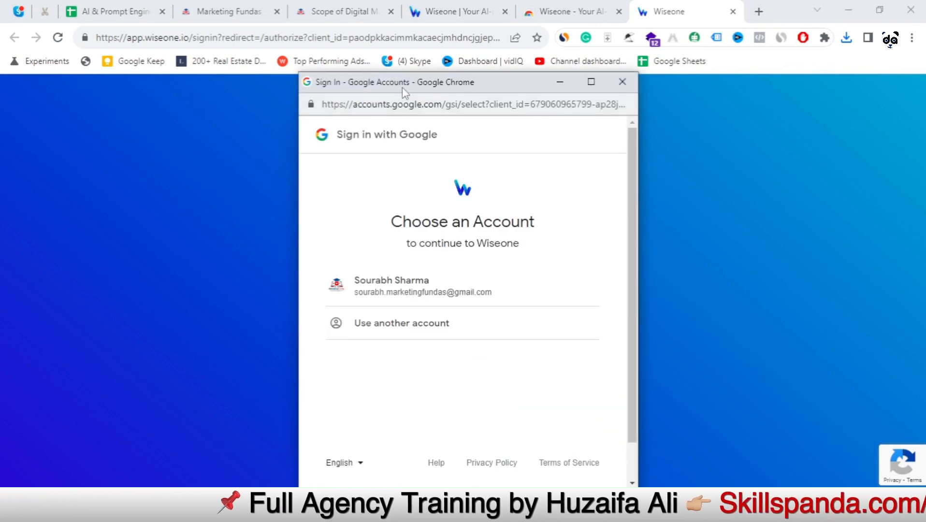
left_click(420, 296)
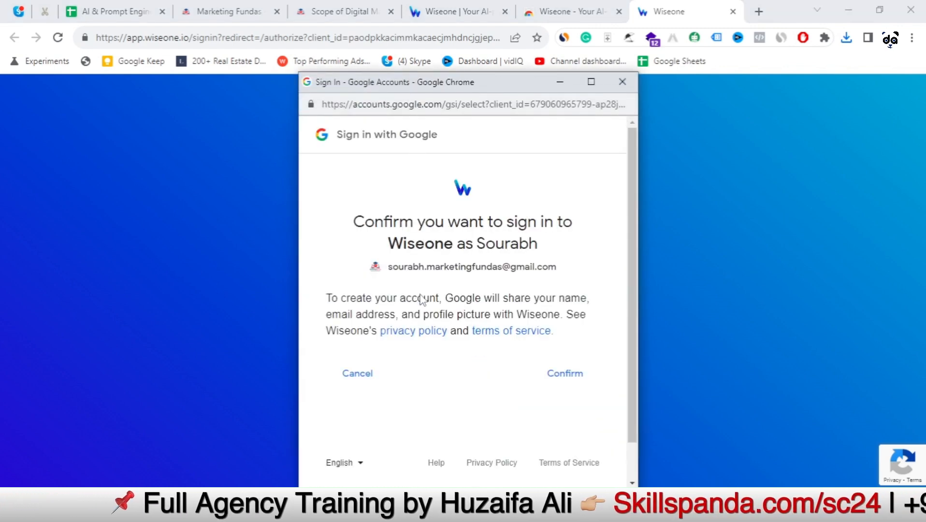
left_click(573, 382)
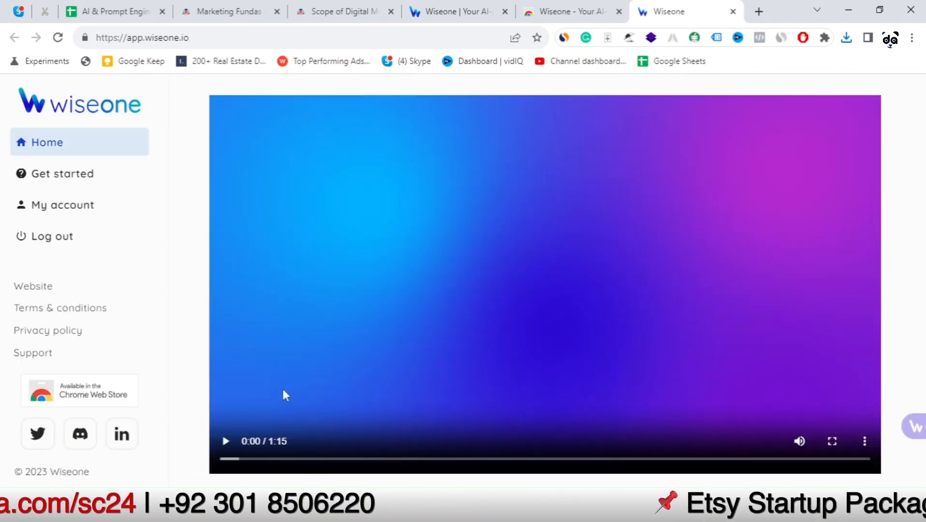
Preview the Wiseone introduction video, skipping ahead to about 1:01, and close its tab.
left_click(226, 441)
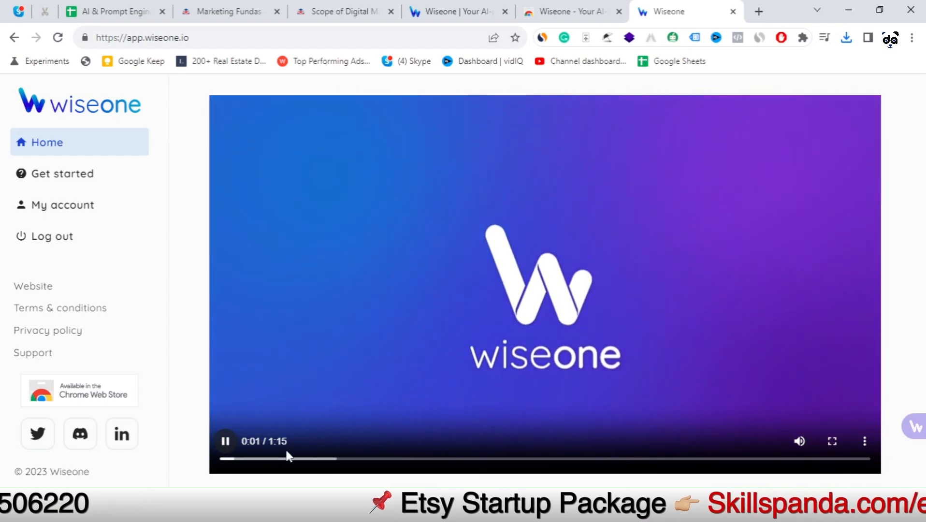
left_click_drag(290, 459, 740, 463)
left_click(225, 441)
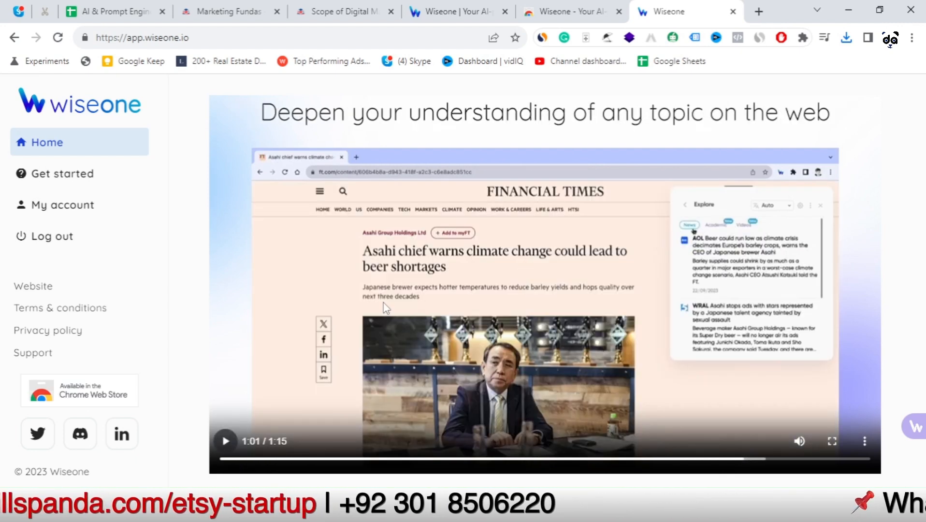
left_click(733, 12)
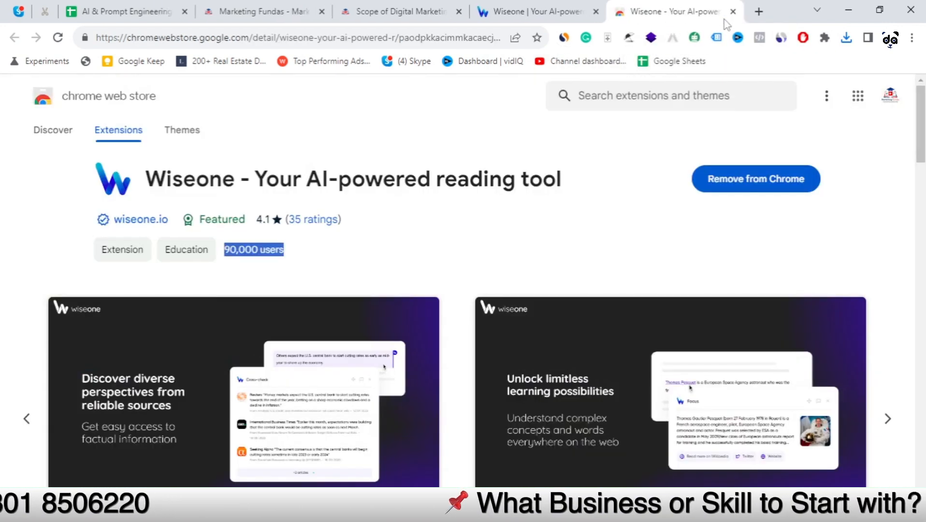
Pin the Wiseone extension to the browser toolbar.
left_click(824, 37)
scroll(766, 169, "down", 3)
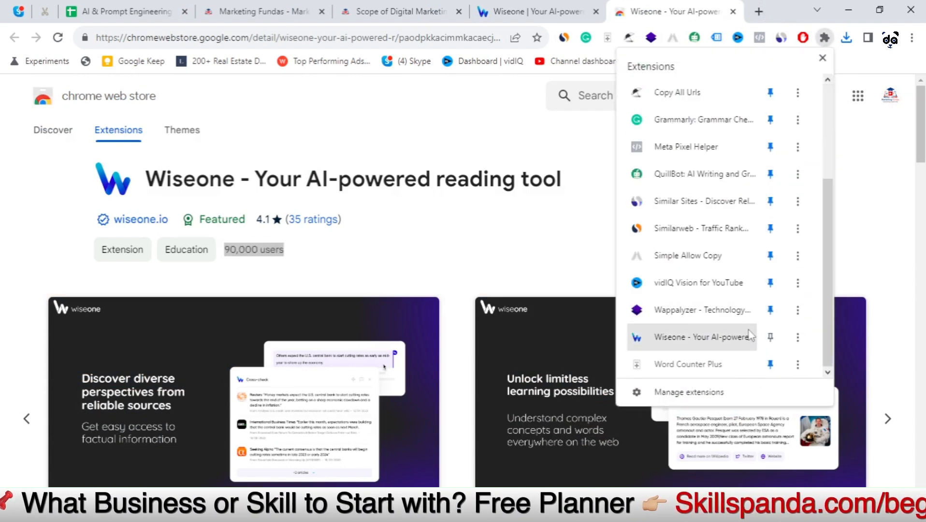
left_click(770, 337)
scroll(800, 104, "up", 1)
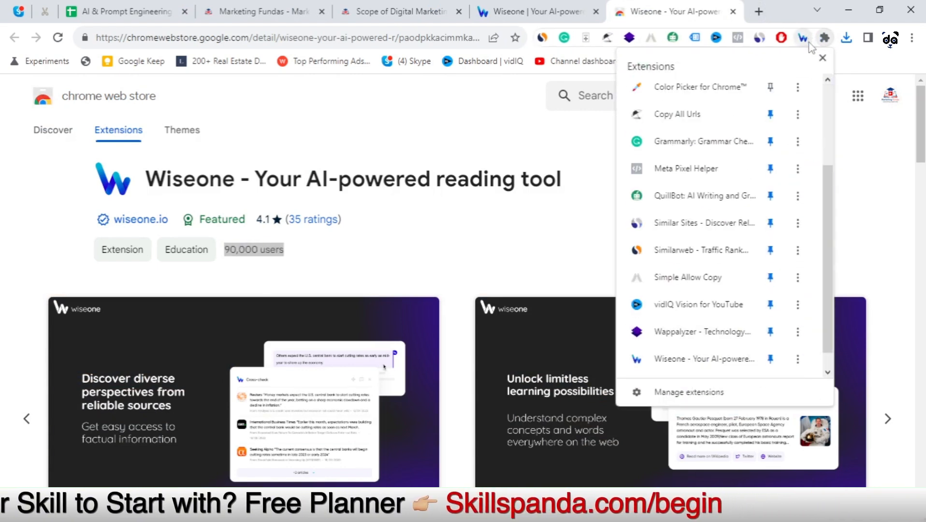
Return to the digital marketing guide article on marketingfundas.com and reload the page.
left_click(83, 202)
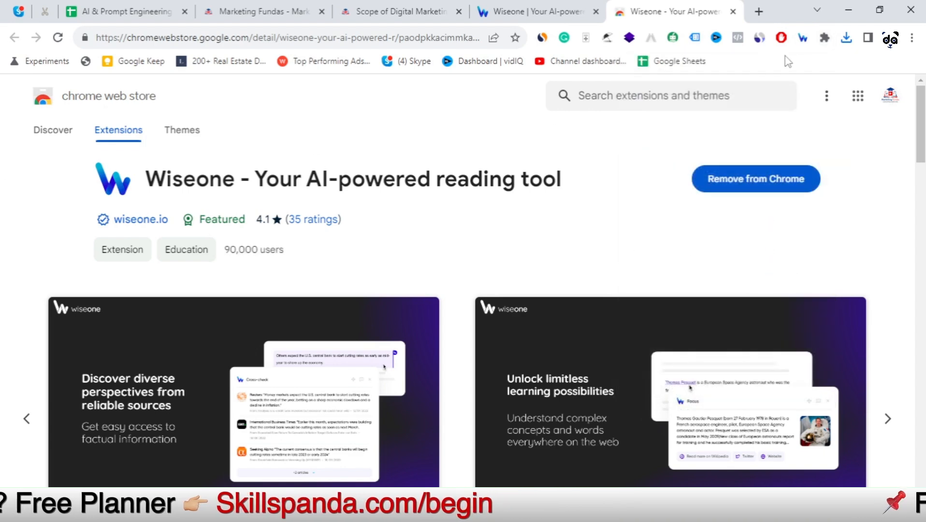
left_click(500, 12)
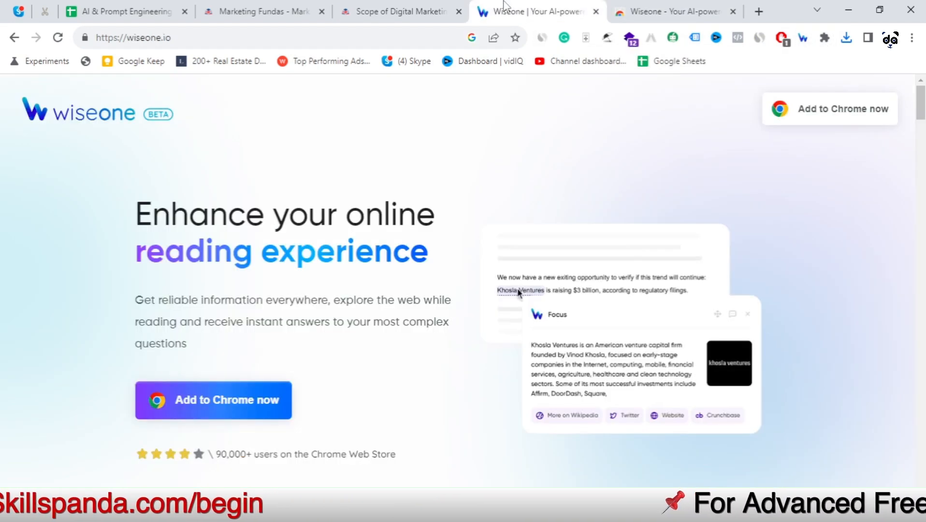
left_click(434, 3)
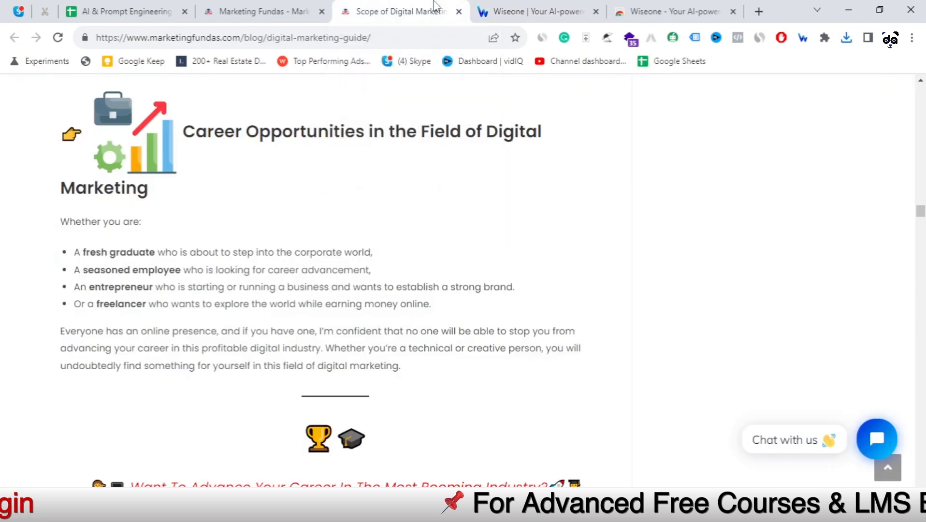
scroll(417, 160, "up", 15)
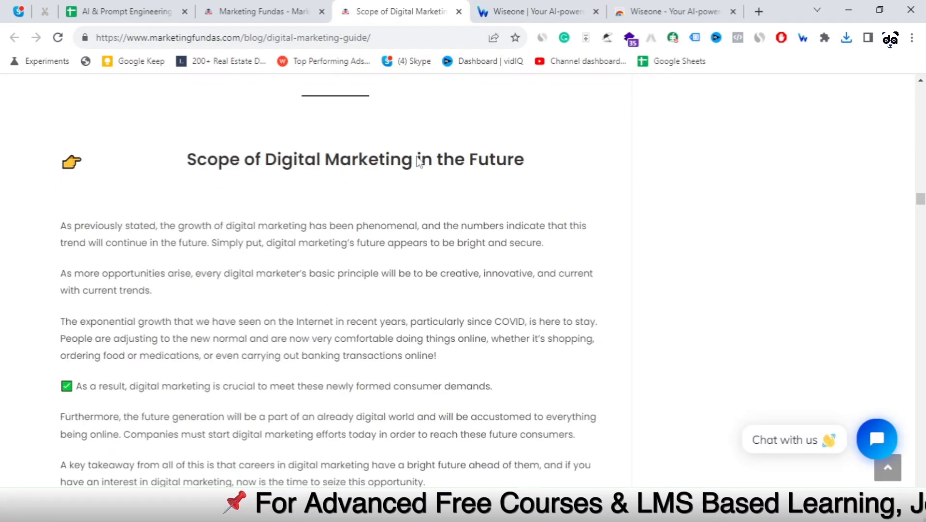
scroll(599, 232, "up", 20)
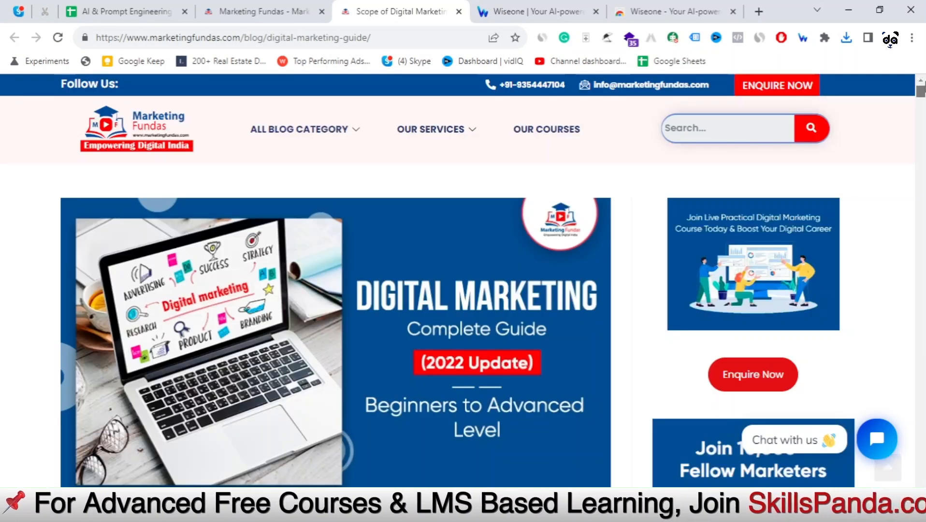
scroll(491, 236, "down", 10)
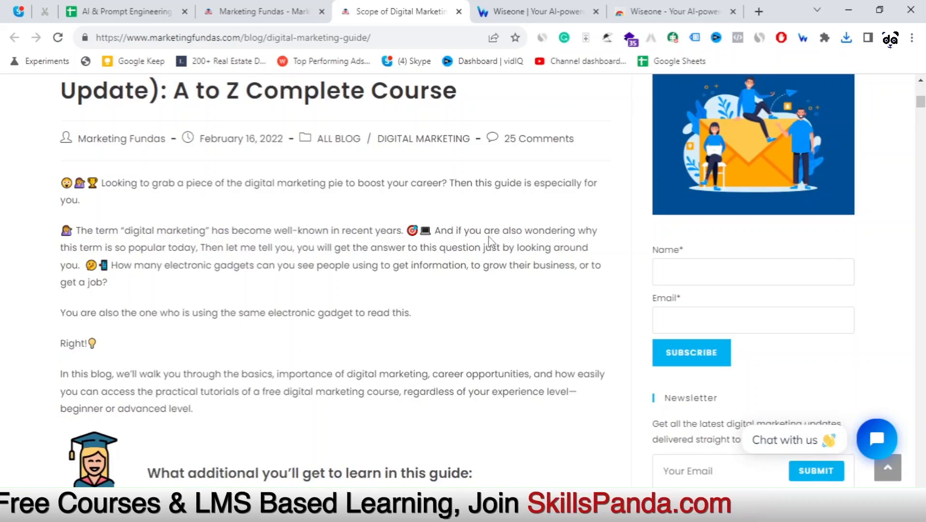
scroll(489, 235, "up", 5)
left_click(57, 37)
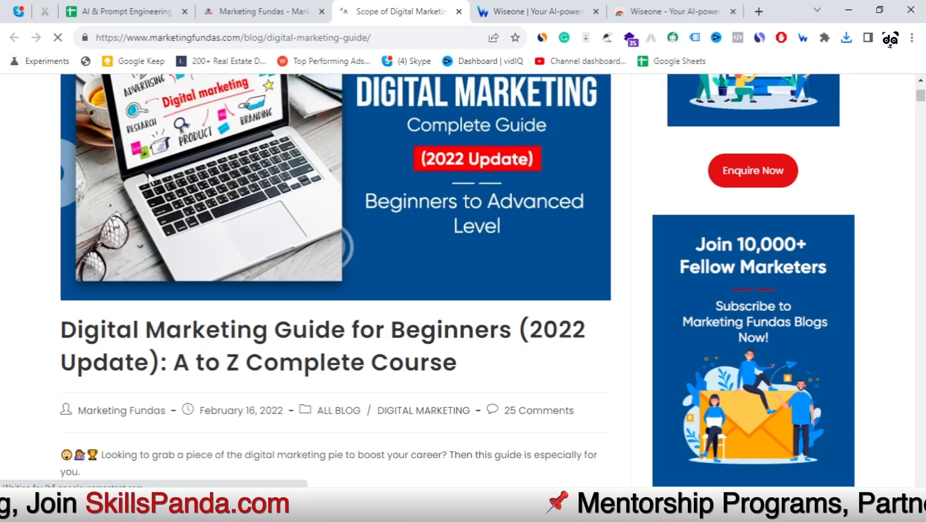
scroll(236, 197, "down", 6)
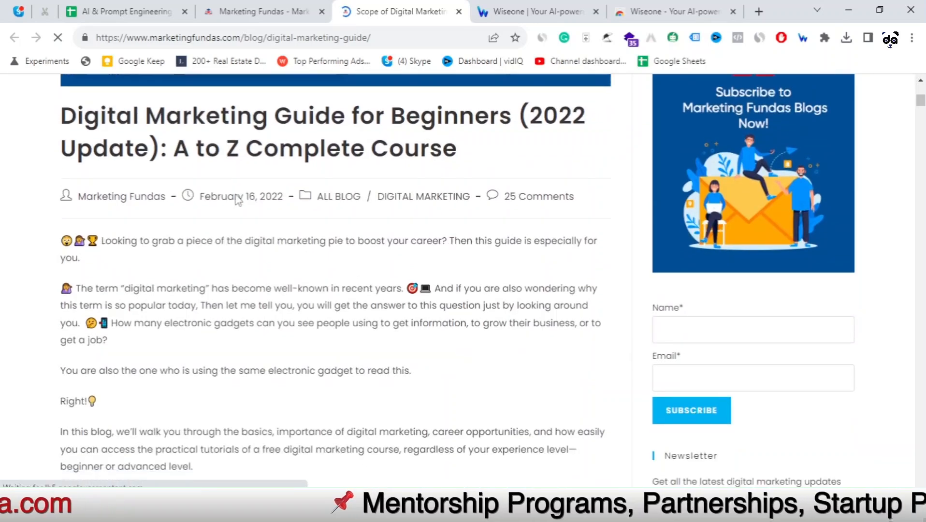
scroll(376, 183, "up", 6)
scroll(390, 176, "up", 4)
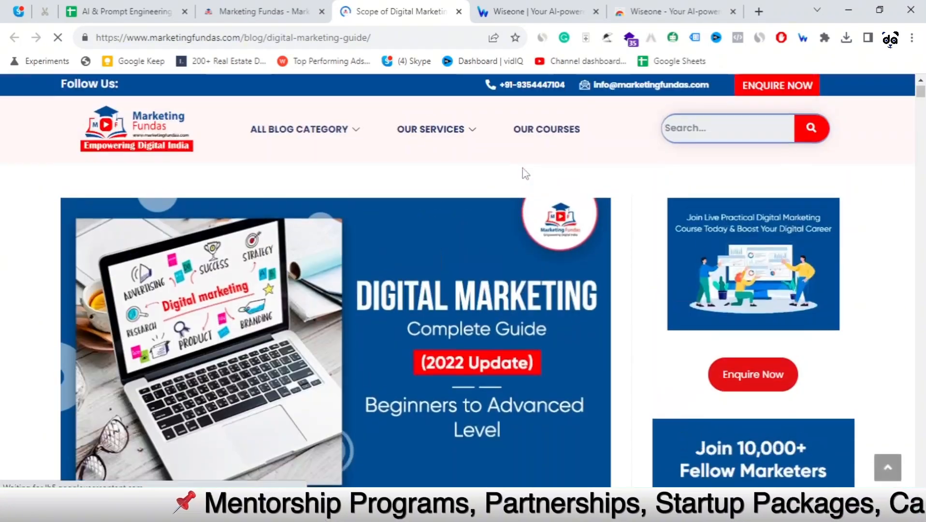
left_click(802, 39)
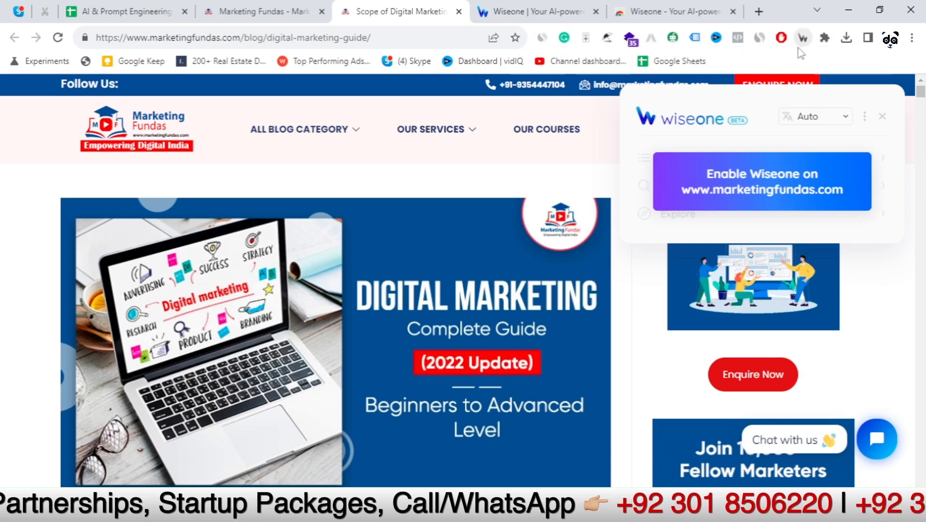
left_click(702, 196)
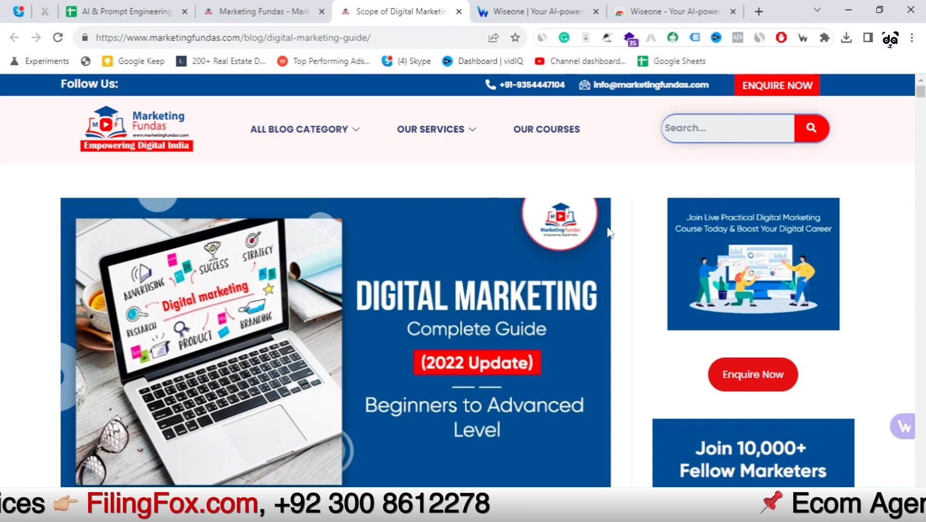
Examine which terms and paragraphs Wiseone marks throughout the article, dismissing the newsletter sign-up pop-up near its end.
scroll(641, 247, "down", 1)
scroll(642, 247, "down", 10)
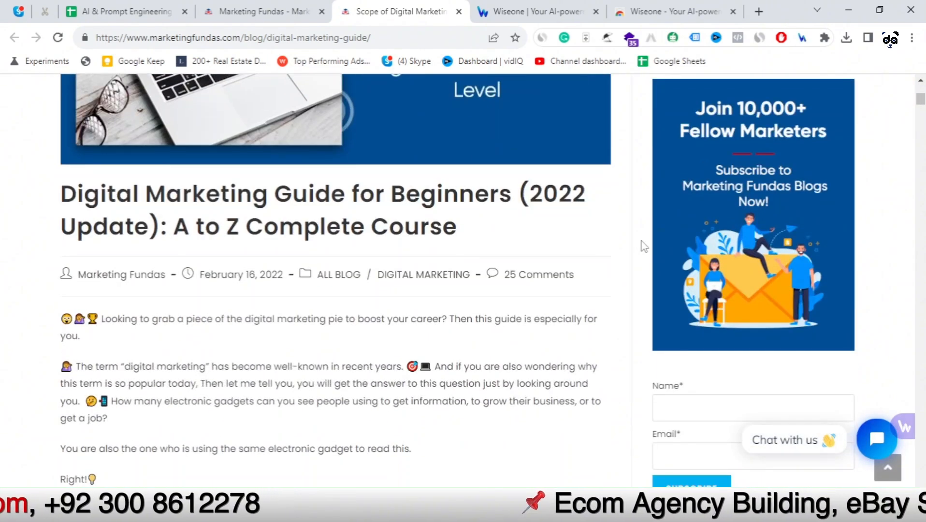
scroll(643, 246, "down", 12)
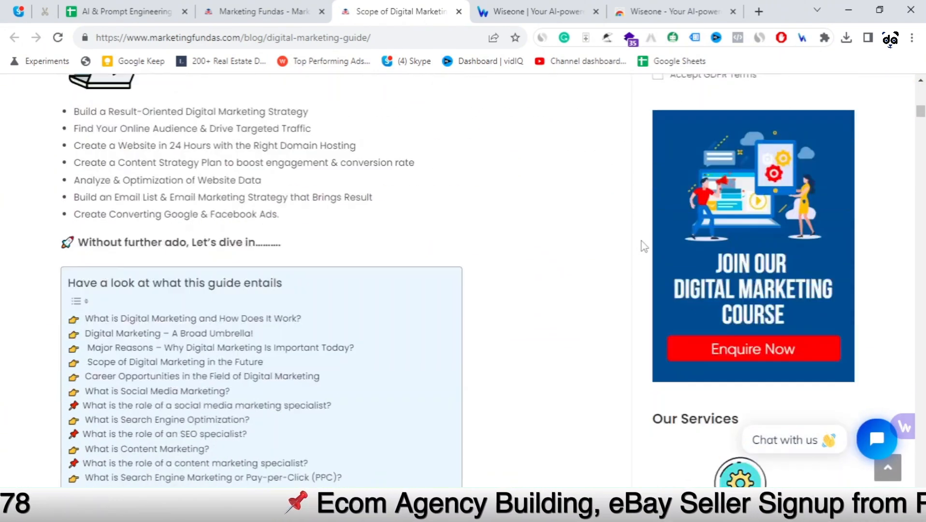
scroll(642, 242, "down", 15)
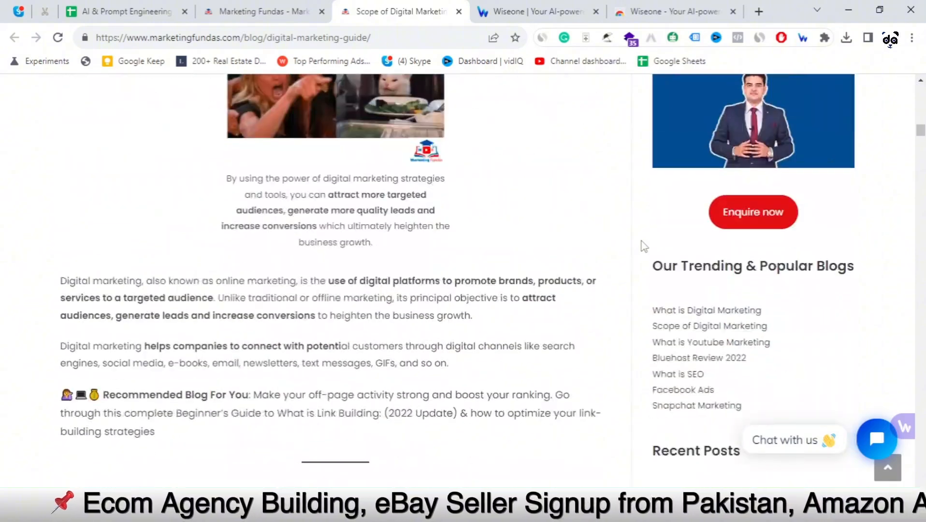
scroll(638, 241, "down", 1)
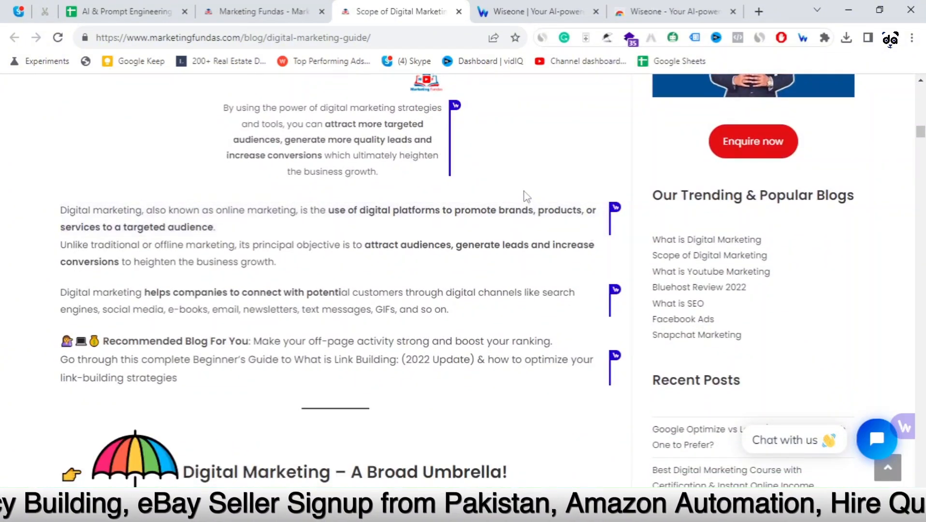
scroll(525, 196, "up", 1)
scroll(526, 192, "up", 7)
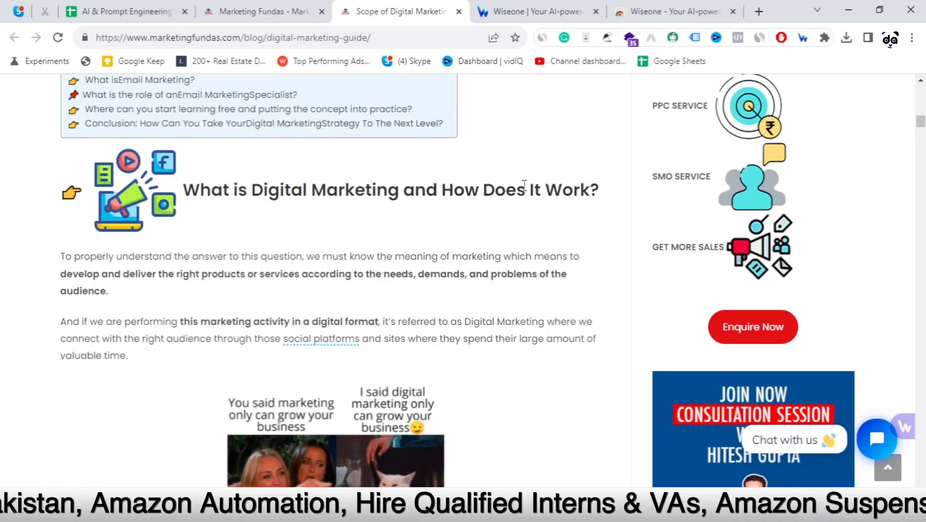
scroll(524, 186, "up", 8)
scroll(526, 191, "up", 4)
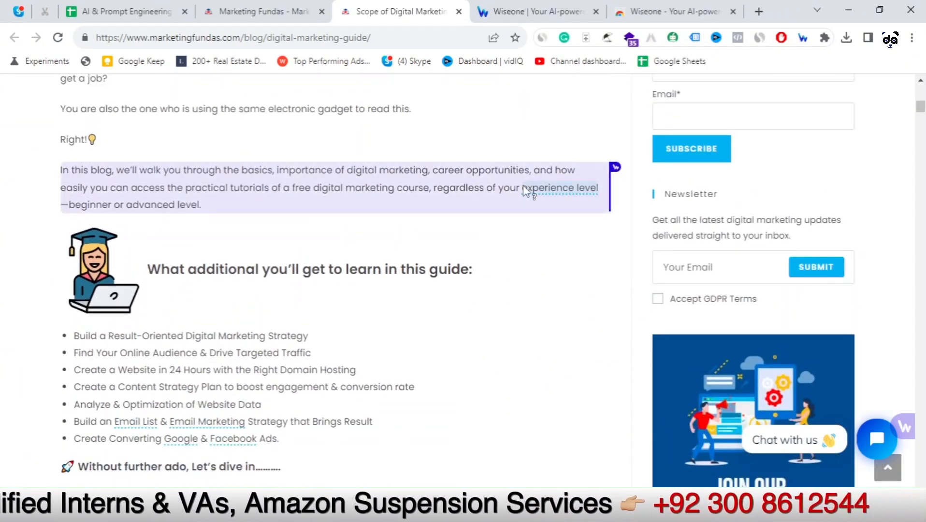
scroll(519, 165, "up", 4)
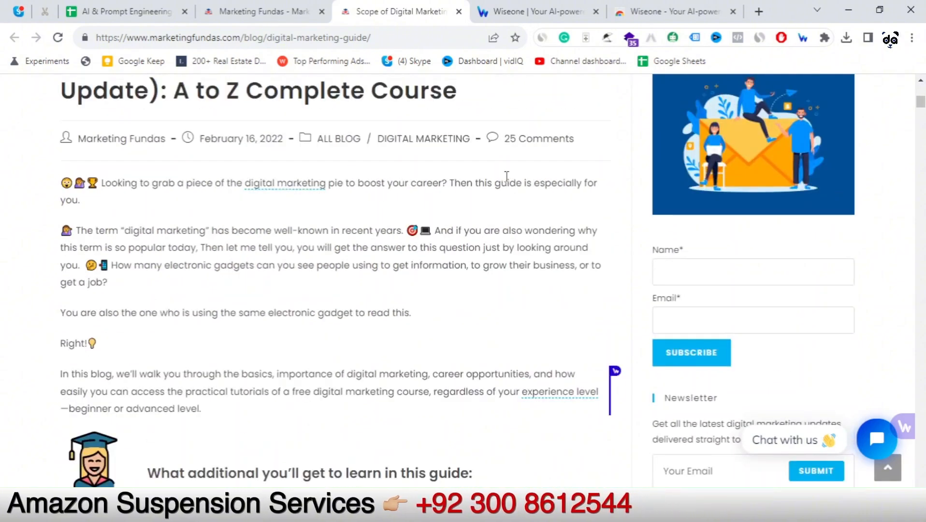
scroll(507, 177, "up", 3)
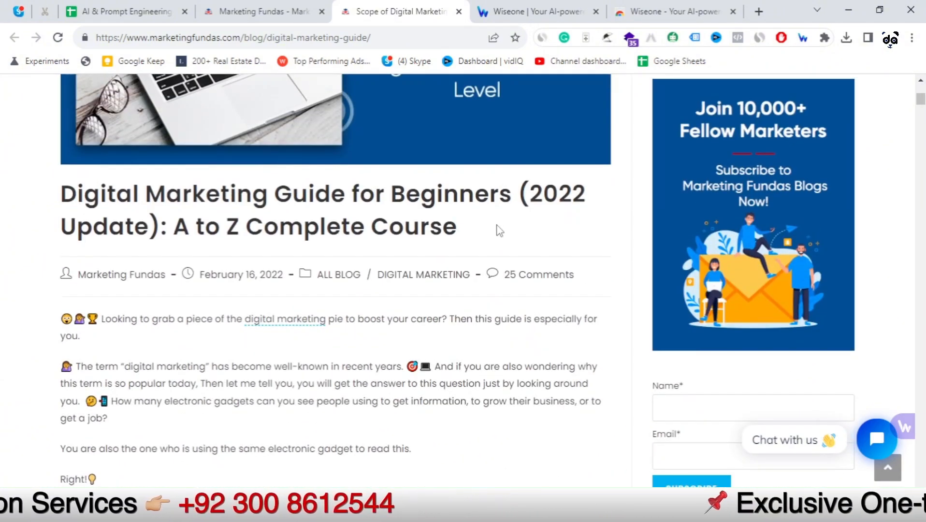
scroll(498, 228, "up", 6)
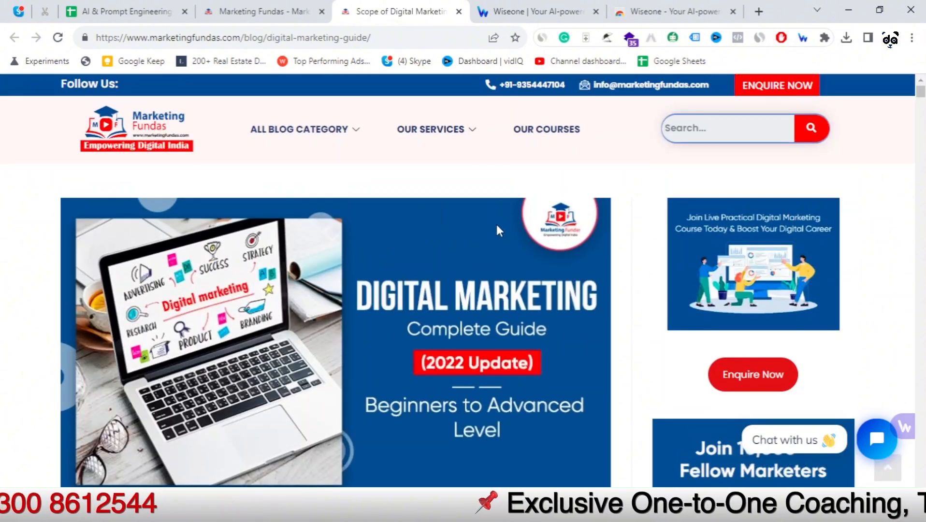
scroll(490, 230, "down", 3)
scroll(489, 230, "down", 8)
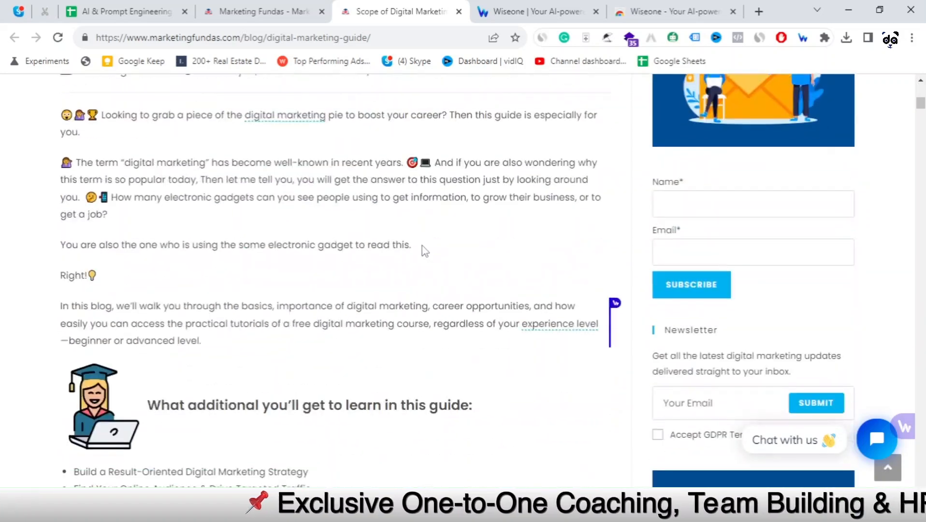
scroll(497, 203, "down", 5)
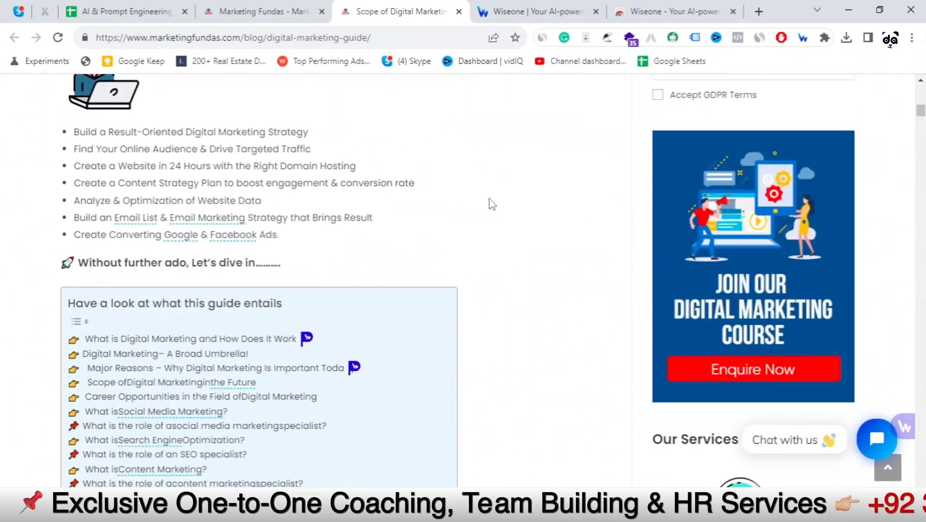
left_click_drag(920, 110, 925, 405)
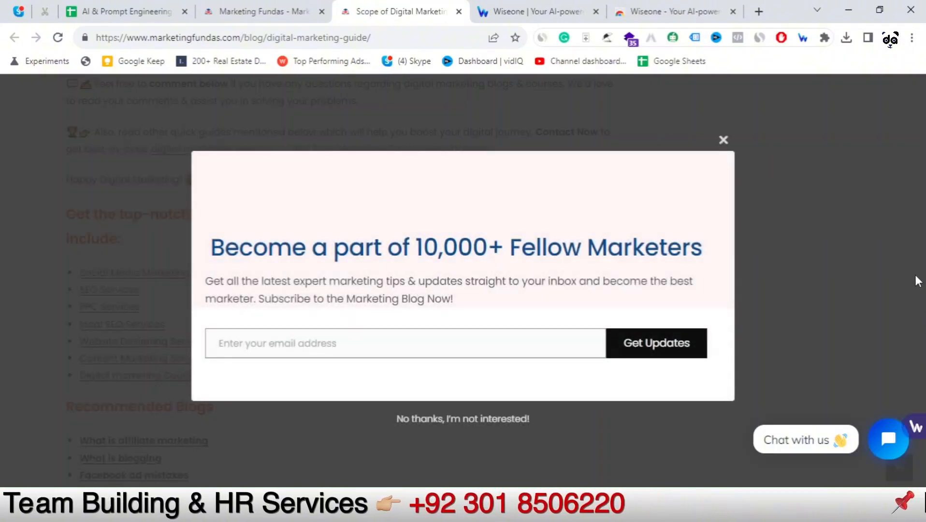
left_click(725, 141)
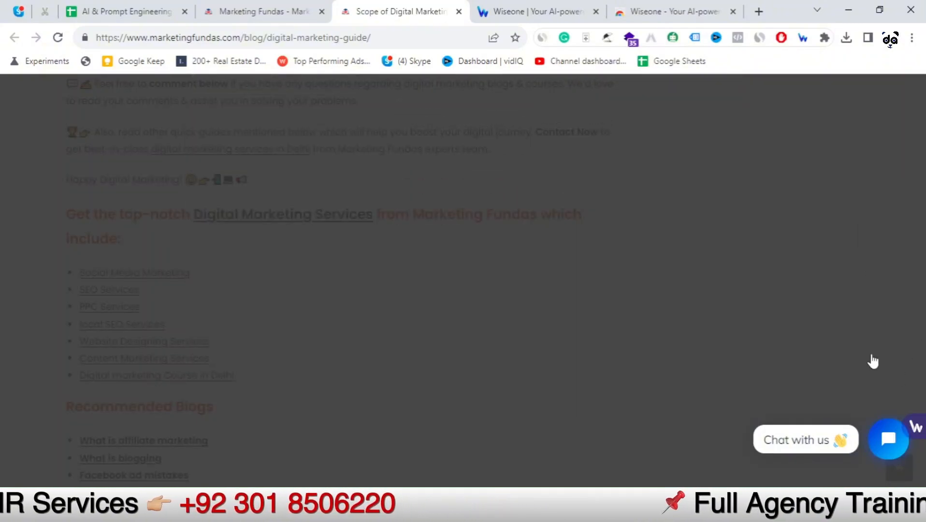
Go back to the beginning of the article and have Wiseone summarize it.
scroll(784, 318, "up", 20)
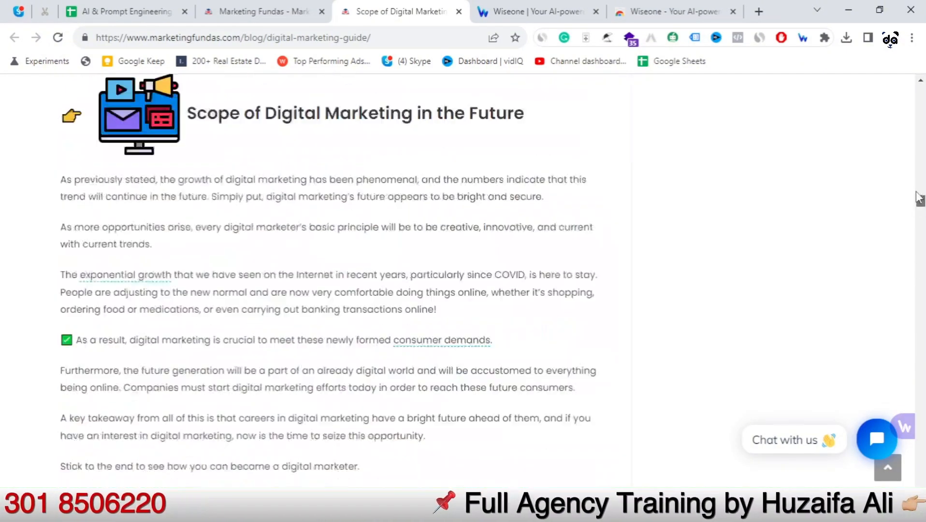
scroll(908, 99, "up", 5)
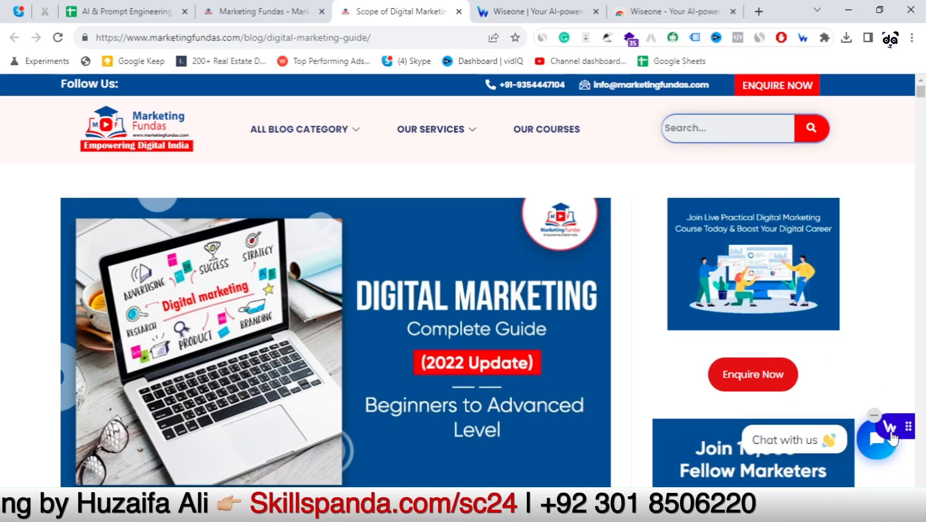
left_click(891, 435)
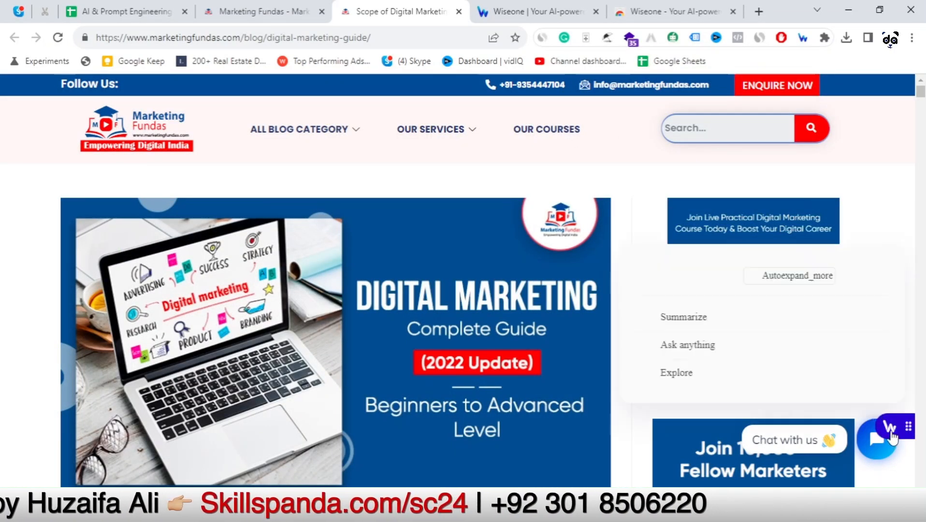
left_click(688, 319)
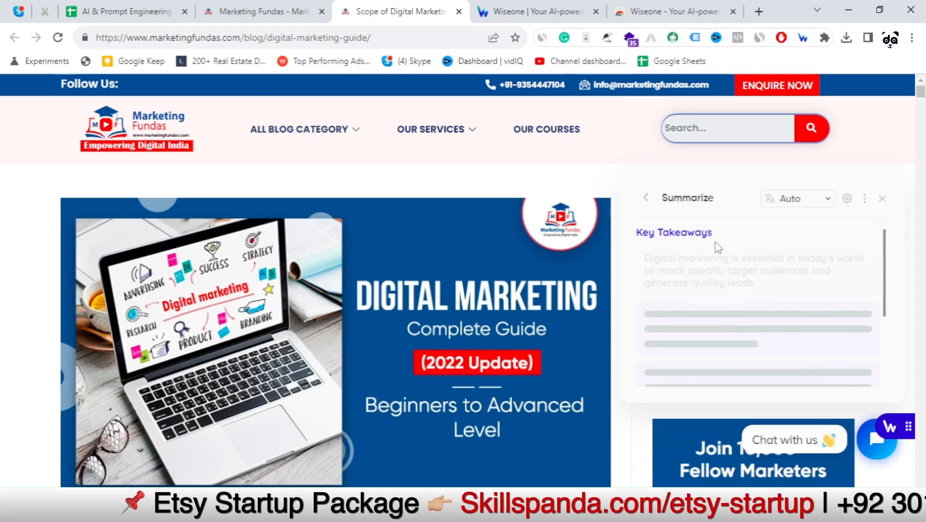
Read the Key Takeaways and Summarized sections of the Wiseone summary and compare them with the article's content.
scroll(580, 268, "down", 10)
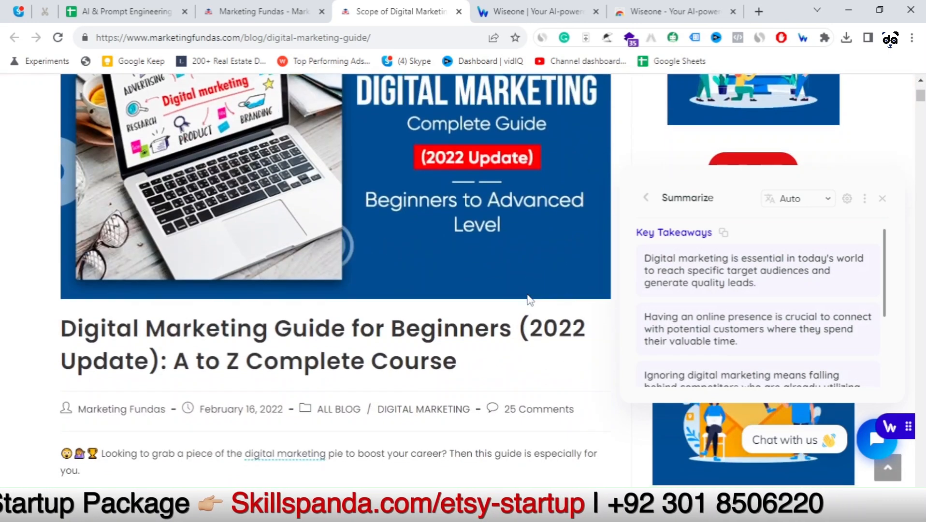
scroll(747, 304, "down", 3)
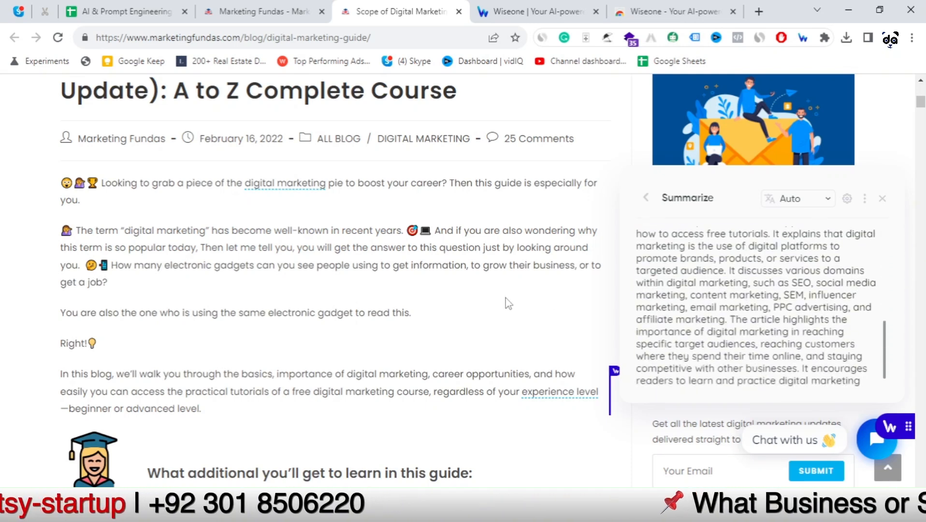
scroll(478, 297, "down", 5)
scroll(478, 297, "down", 5)
scroll(824, 332, "up", 5)
scroll(824, 331, "down", 5)
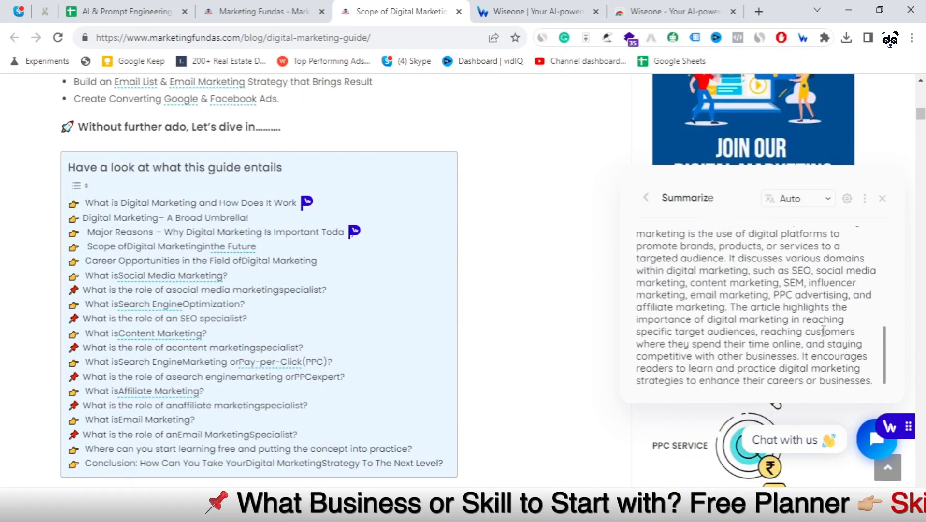
scroll(823, 332, "up", 5)
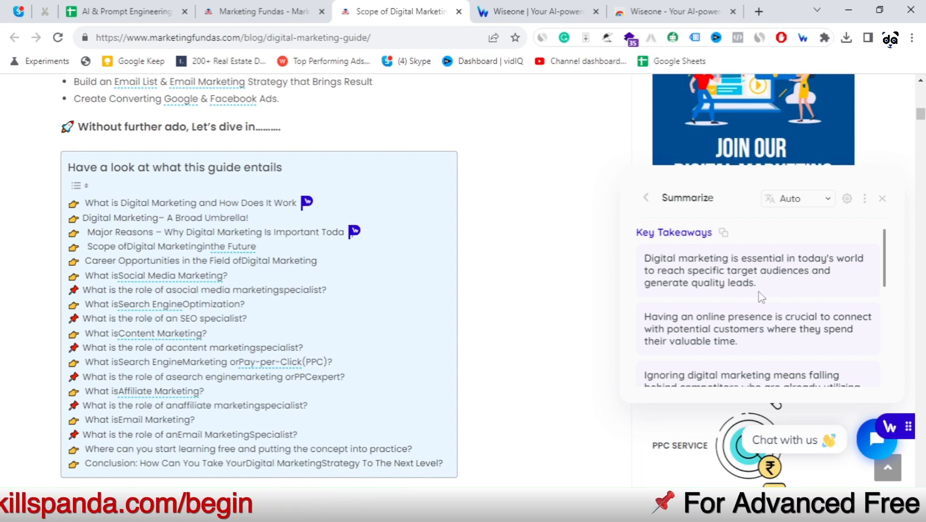
scroll(762, 297, "down", 3)
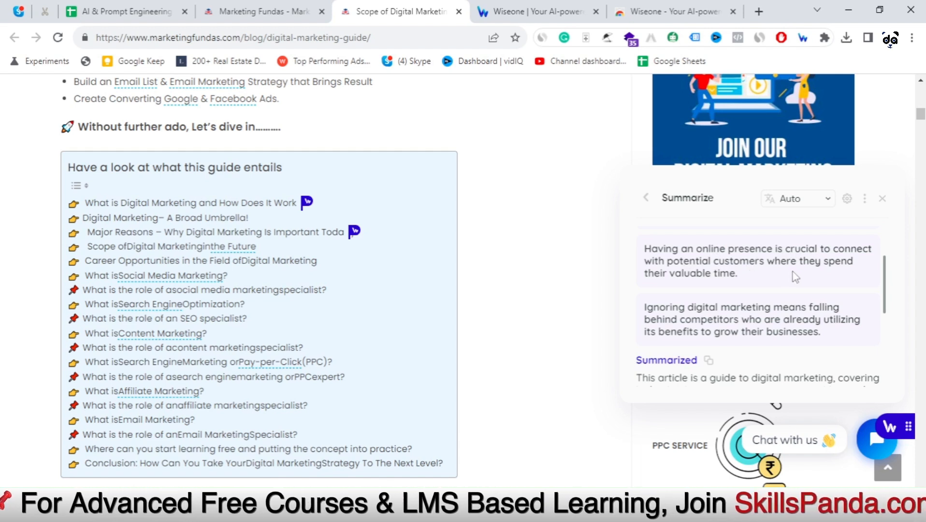
scroll(759, 278, "down", 8)
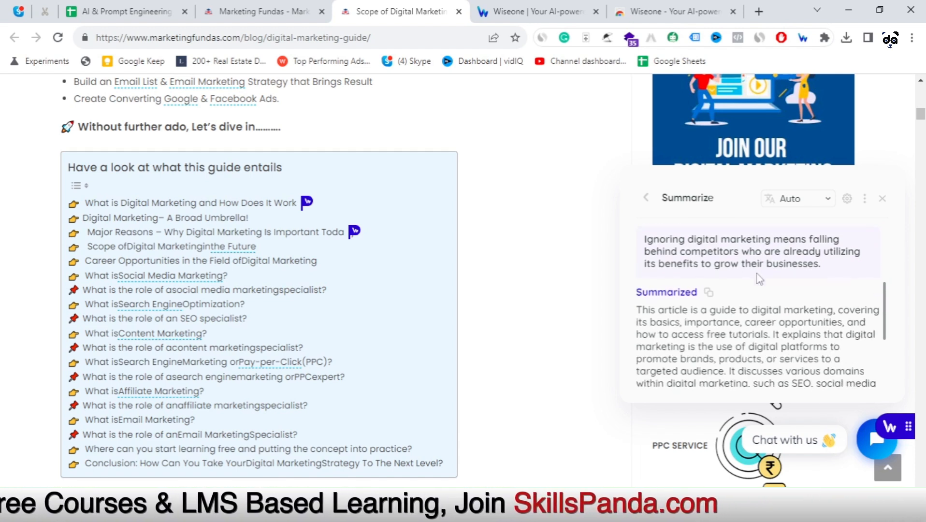
scroll(758, 278, "up", 3)
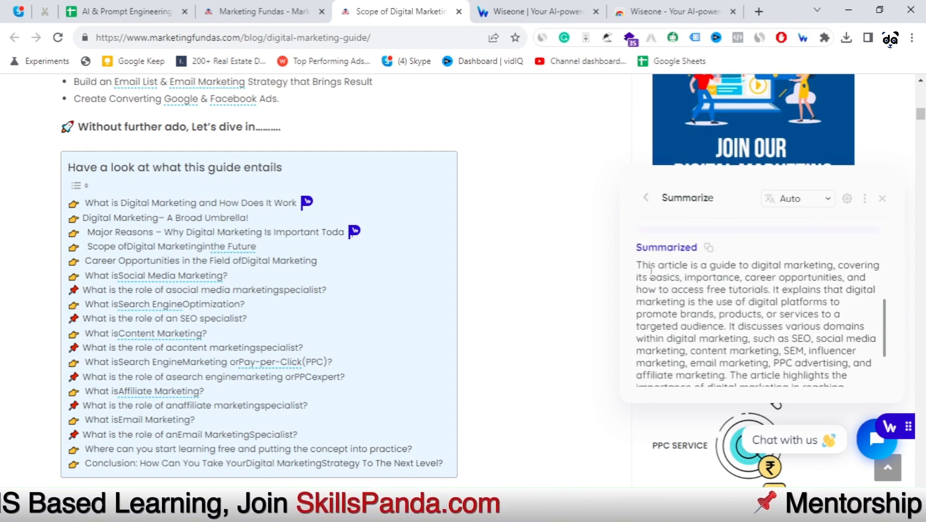
Read the Summarized text through to its end and check it against the article's opening sections.
left_click_drag(635, 266, 720, 314)
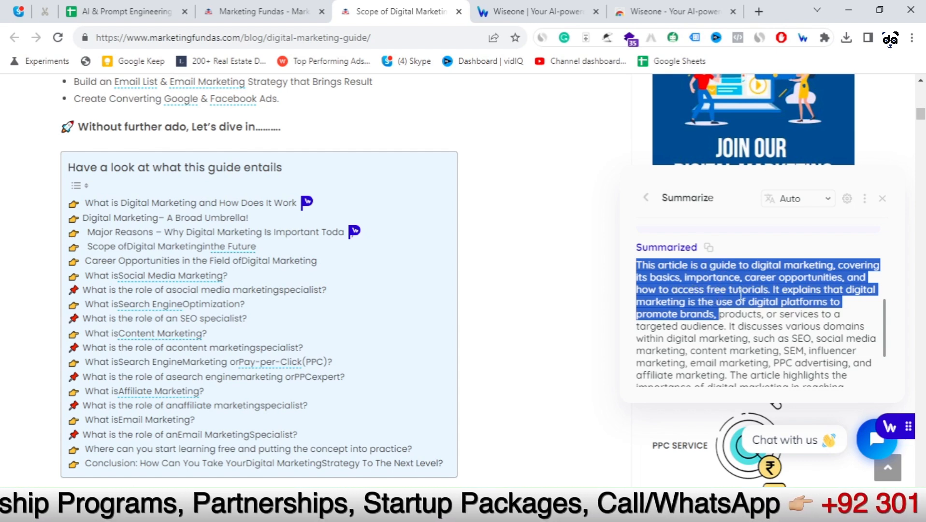
scroll(751, 293, "down", 3)
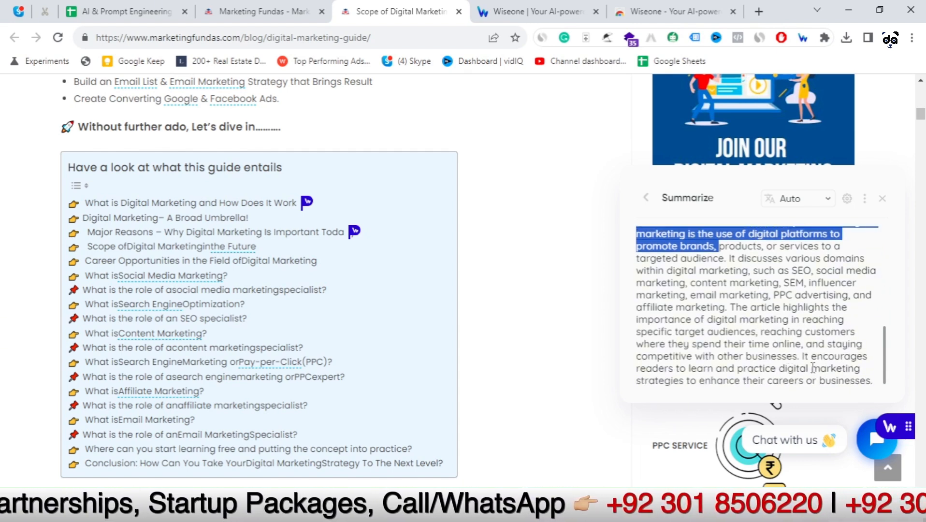
scroll(809, 366, "up", 3)
scroll(809, 367, "down", 3)
scroll(419, 265, "down", 5)
scroll(419, 265, "down", 4)
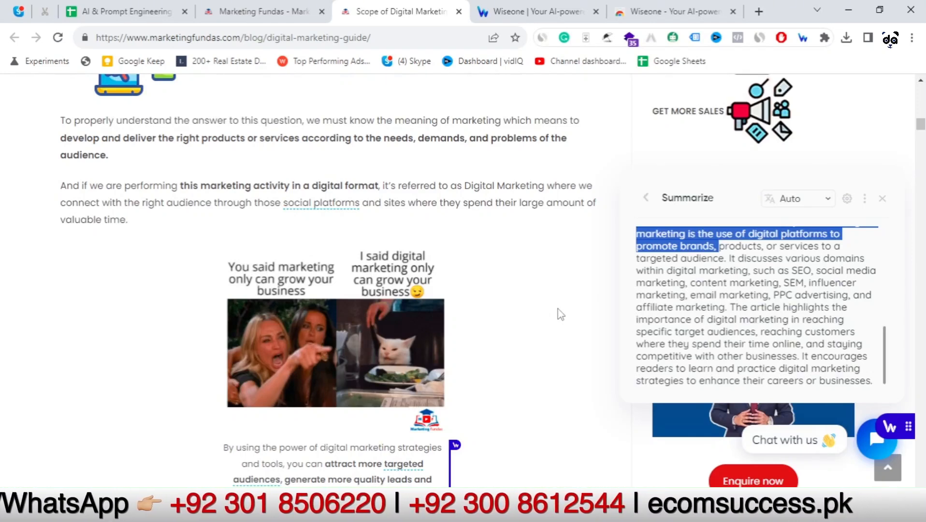
scroll(558, 308, "up", 4)
scroll(675, 324, "up", 6)
scroll(676, 324, "down", 2)
scroll(682, 325, "up", 3)
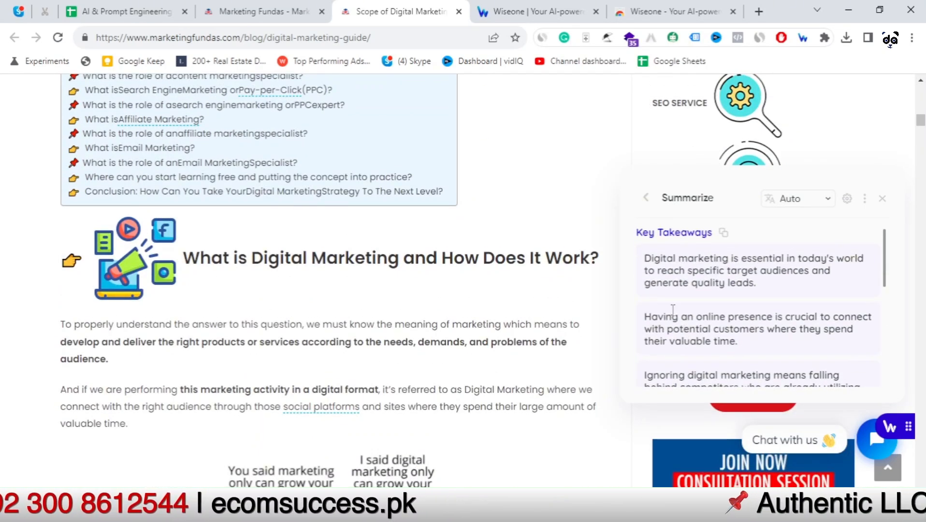
Leave the summary for Wiseone's Ask anything feature and try switching the answer source between Internet and This article.
left_click(646, 197)
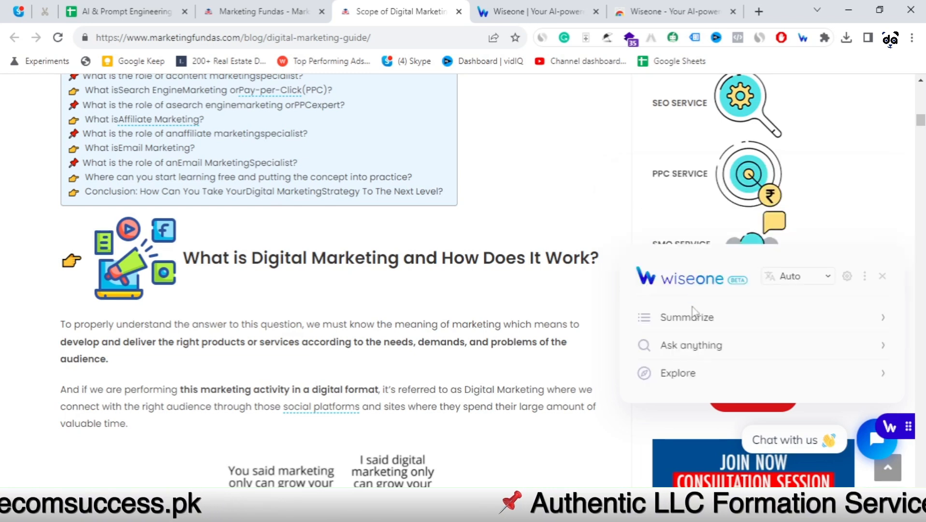
left_click(700, 348)
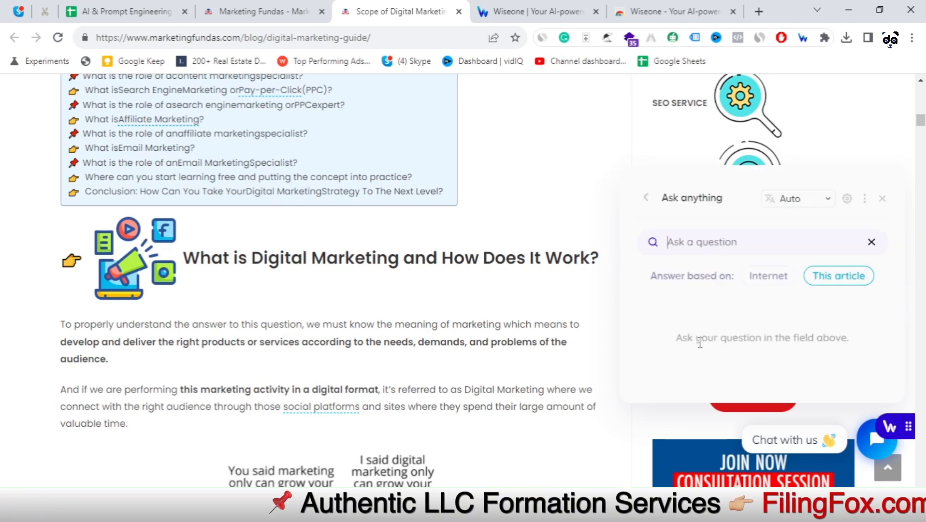
left_click(768, 281)
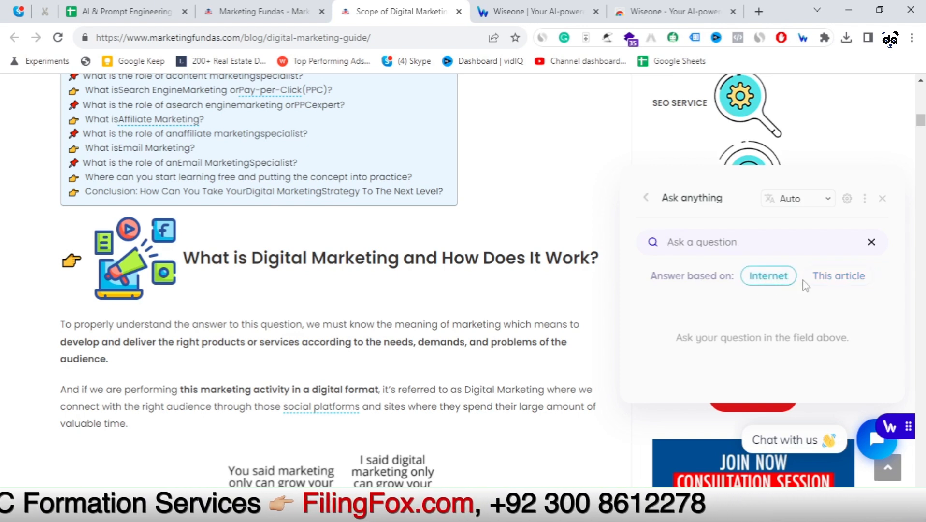
left_click(822, 284)
left_click(753, 284)
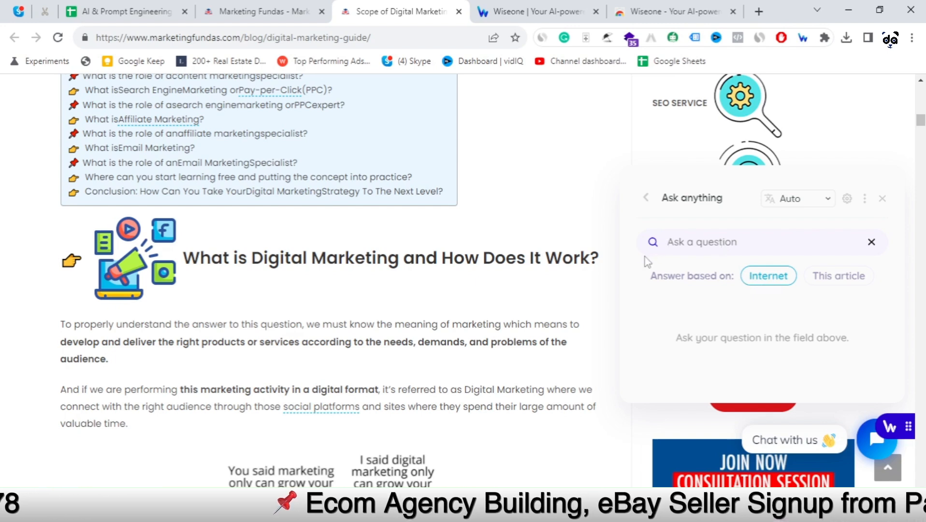
scroll(560, 261, "up", 4)
scroll(560, 263, "down", 3)
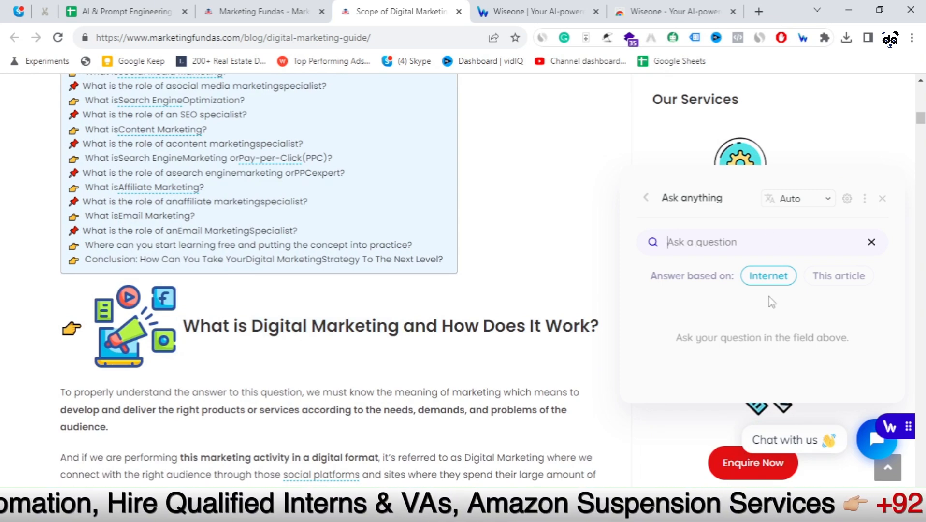
Ask Wiseone "What is affiliate marketing" with the answer based on This article.
left_click(822, 277)
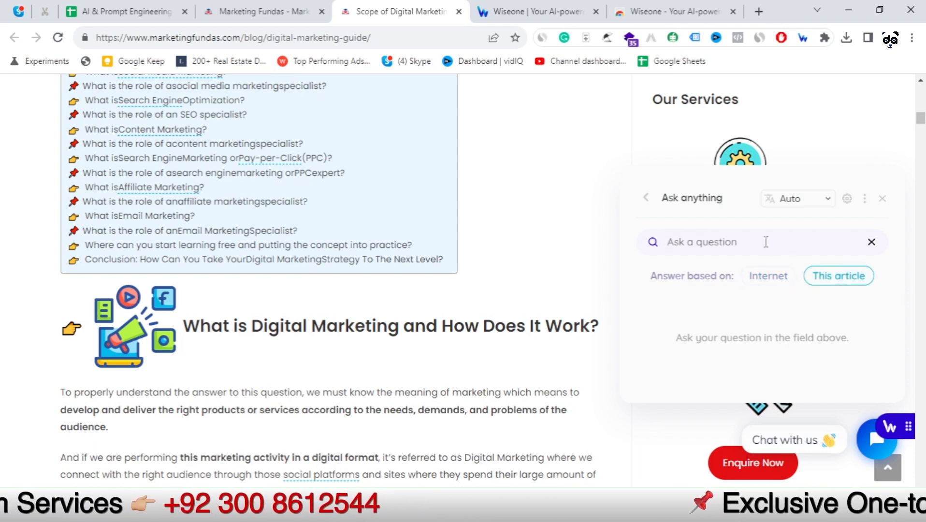
type("What is aff")
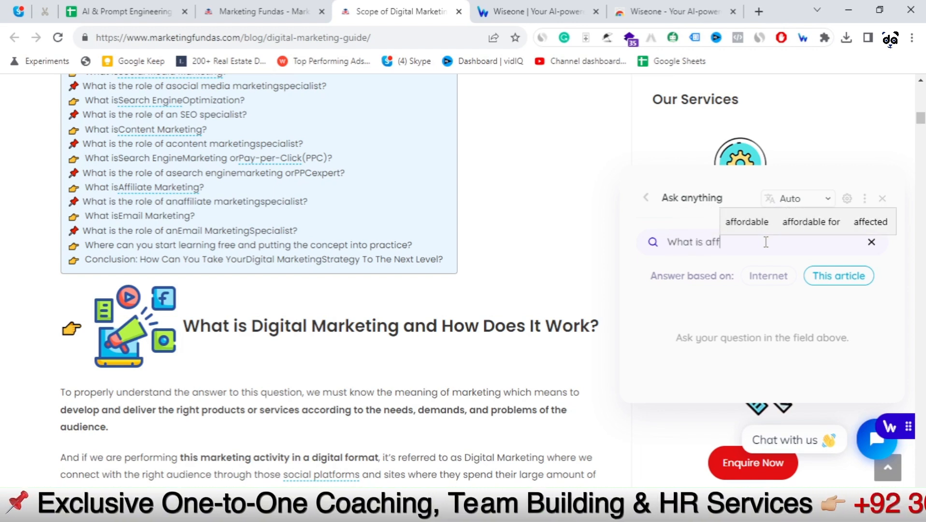
type("il")
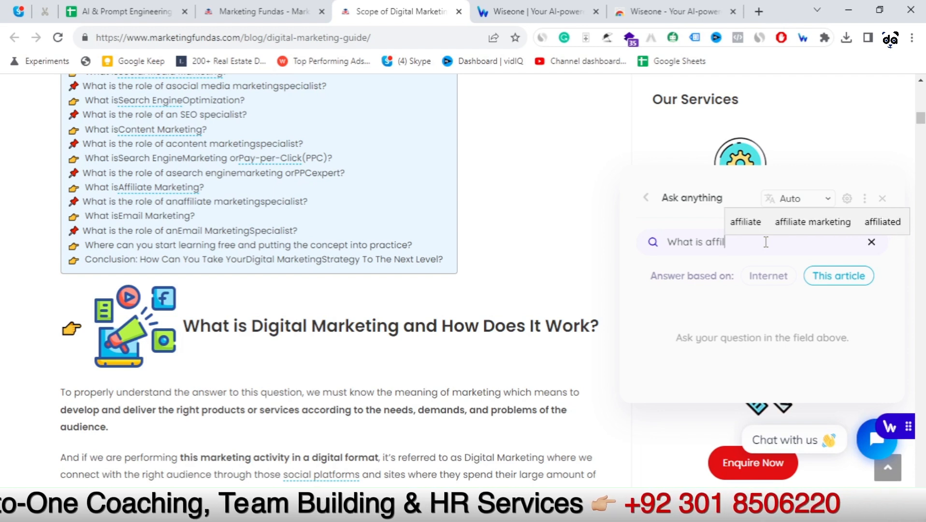
type("iate marketing")
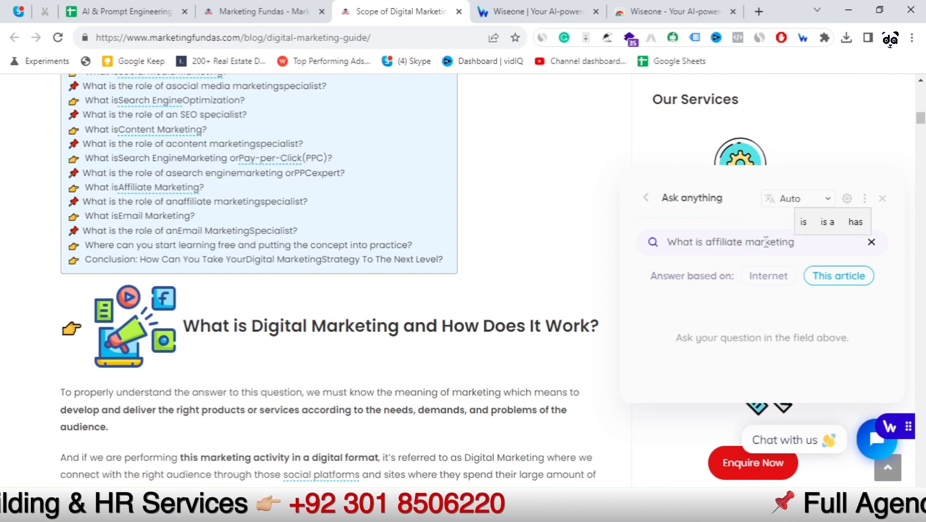
key("Return")
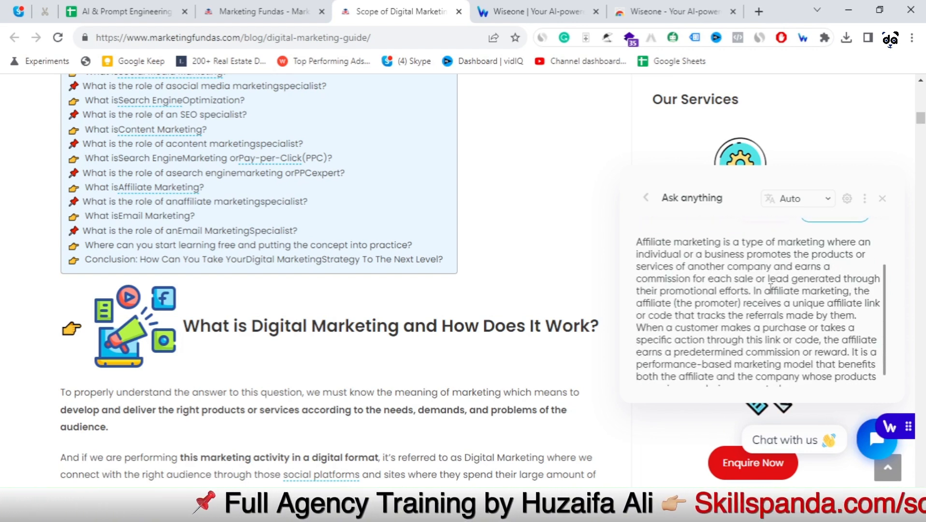
Read Wiseone's full answer about affiliate marketing and skim the article's sections alongside it.
scroll(779, 307, "up", 3)
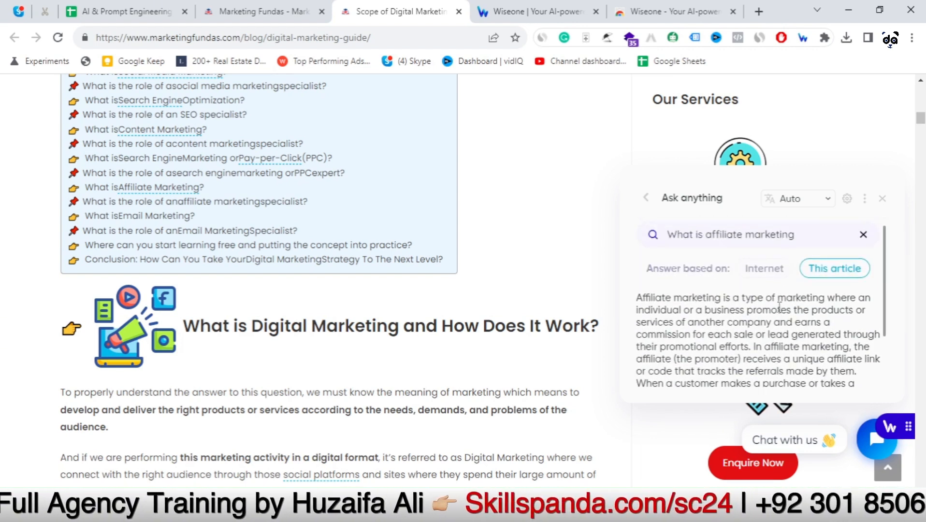
scroll(780, 307, "down", 3)
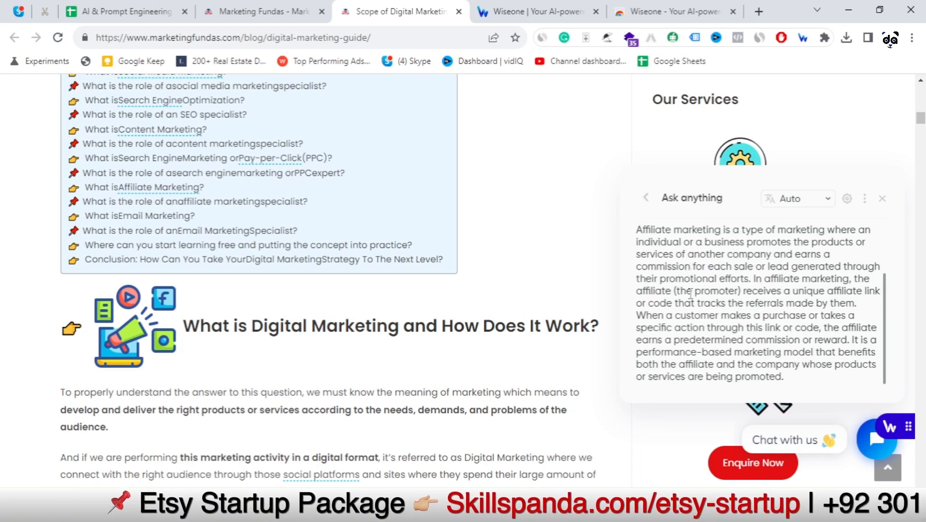
scroll(753, 289, "up", 2)
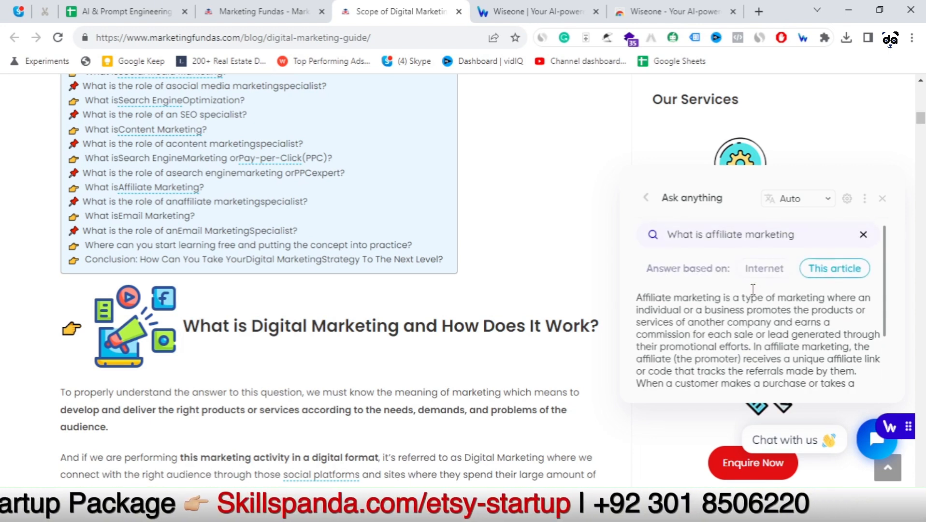
scroll(540, 260, "down", 20)
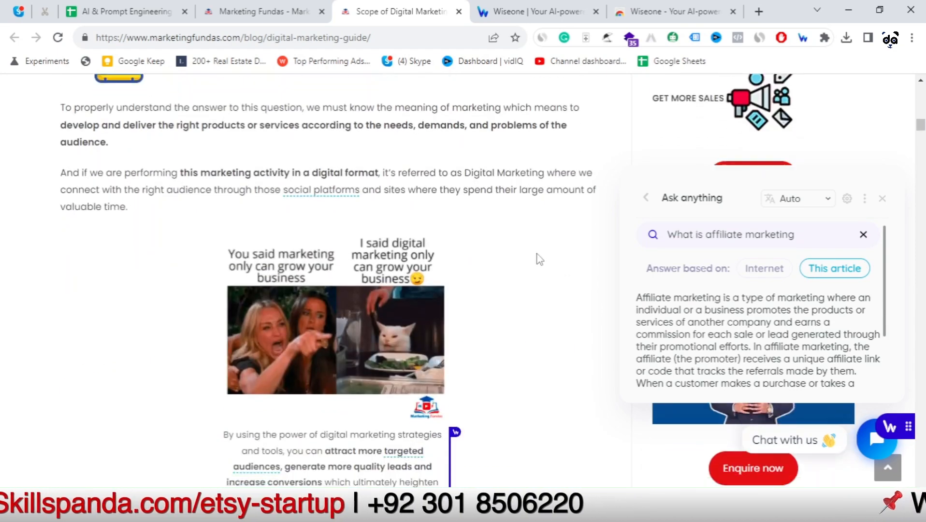
scroll(503, 252, "down", 5)
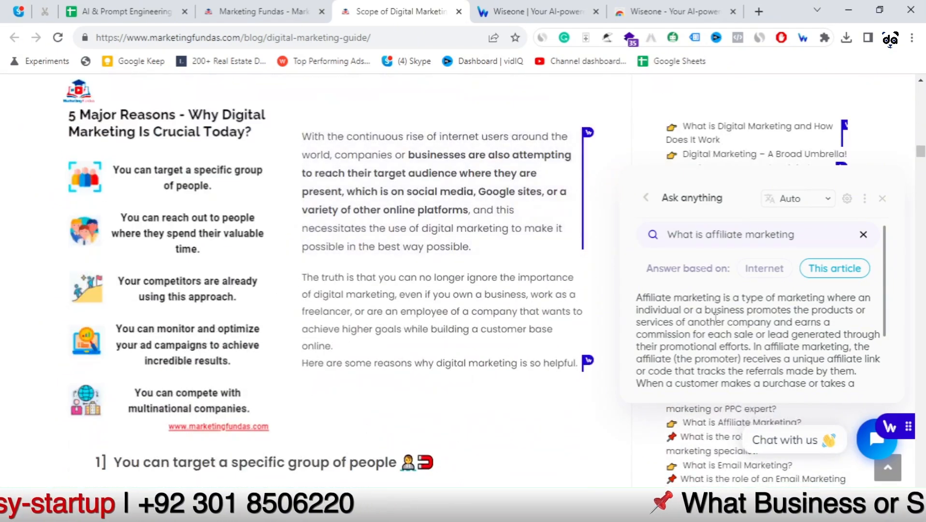
scroll(822, 290, "up", 1)
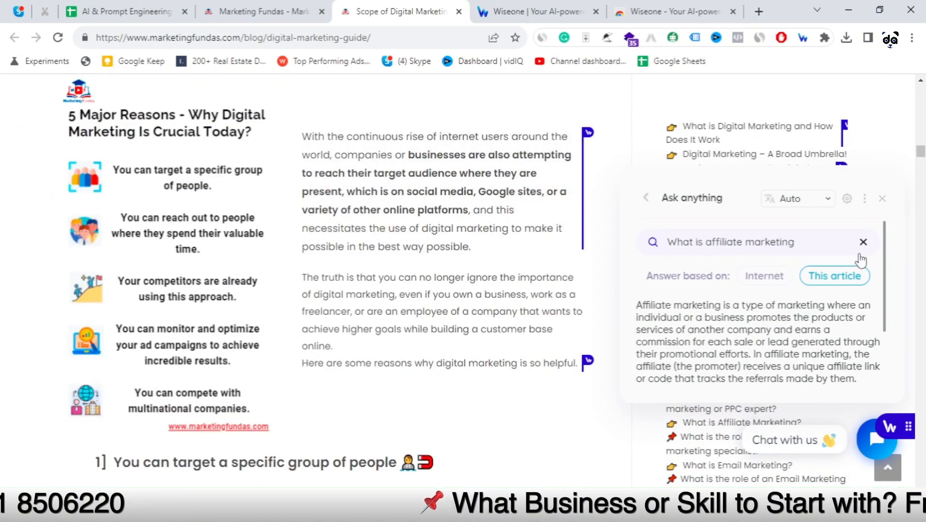
scroll(555, 227, "down", 4)
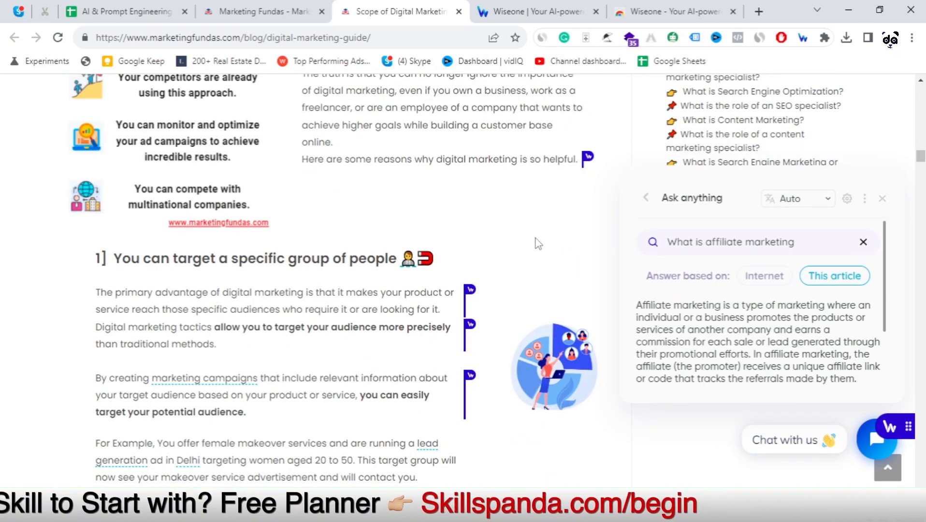
scroll(530, 217, "down", 4)
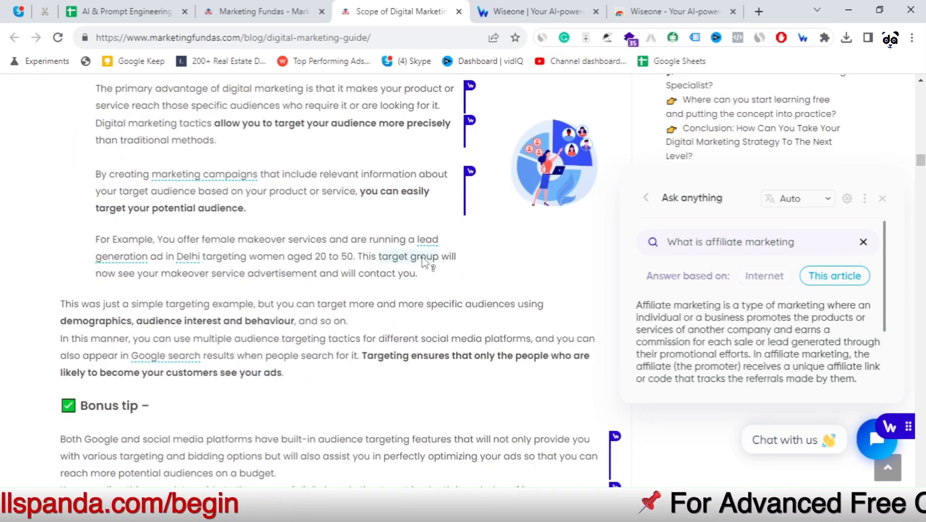
Clear the affiliate marketing question and return to Wiseone's main menu.
left_click(861, 245)
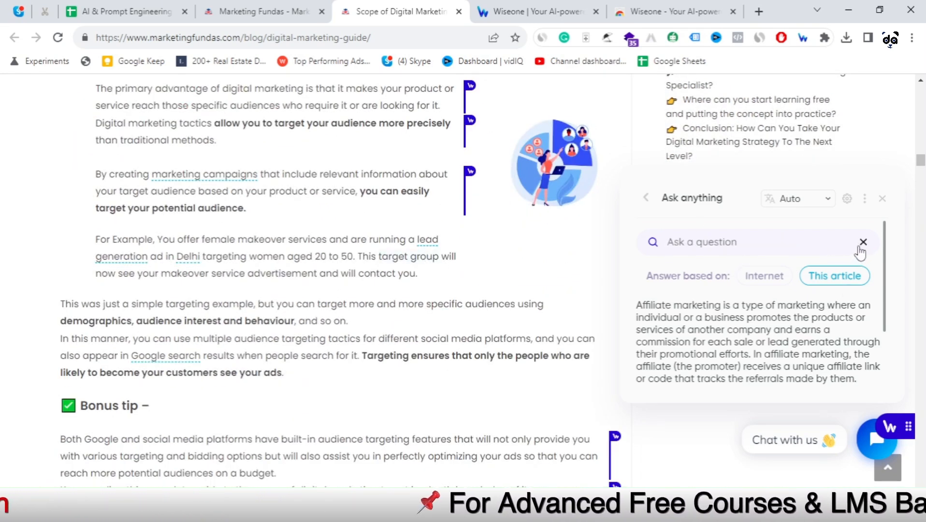
left_click(647, 197)
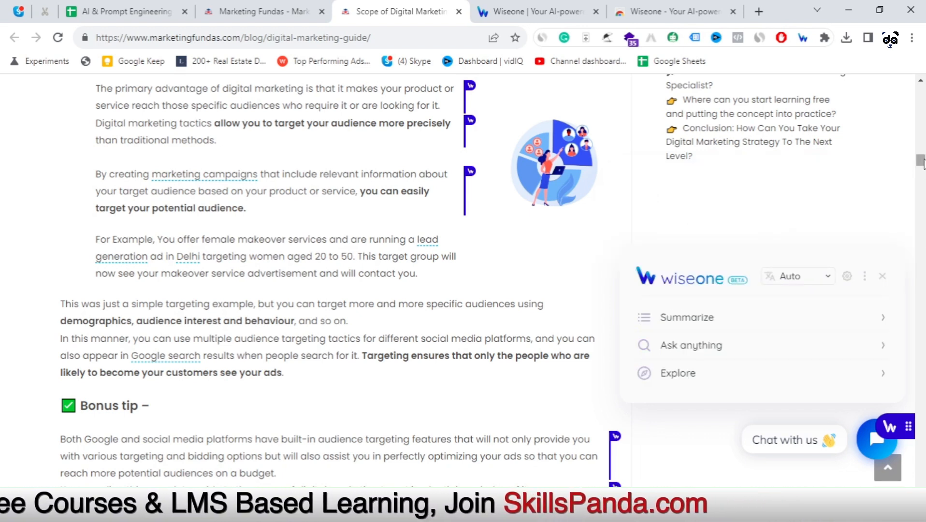
left_click_drag(922, 160, 921, 145)
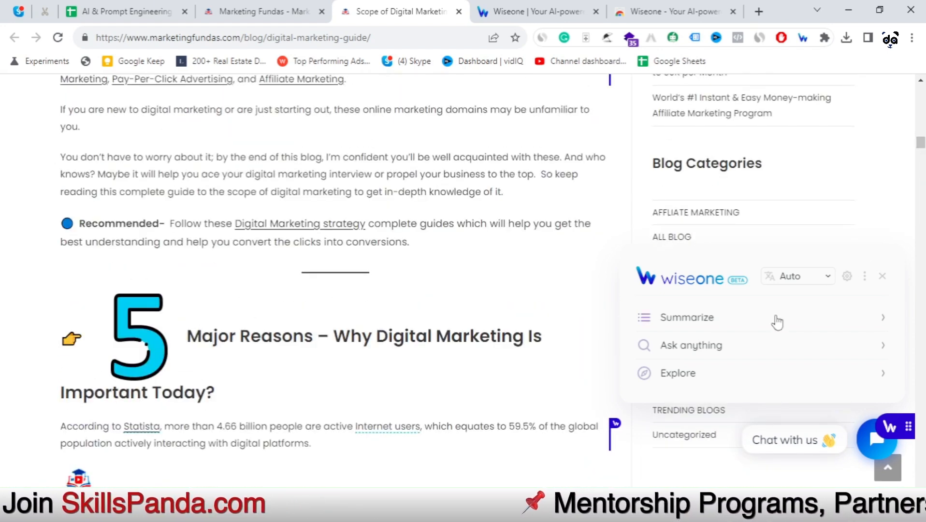
Examine the languages Wiseone offers and leave the language set to Auto.
left_click(814, 280)
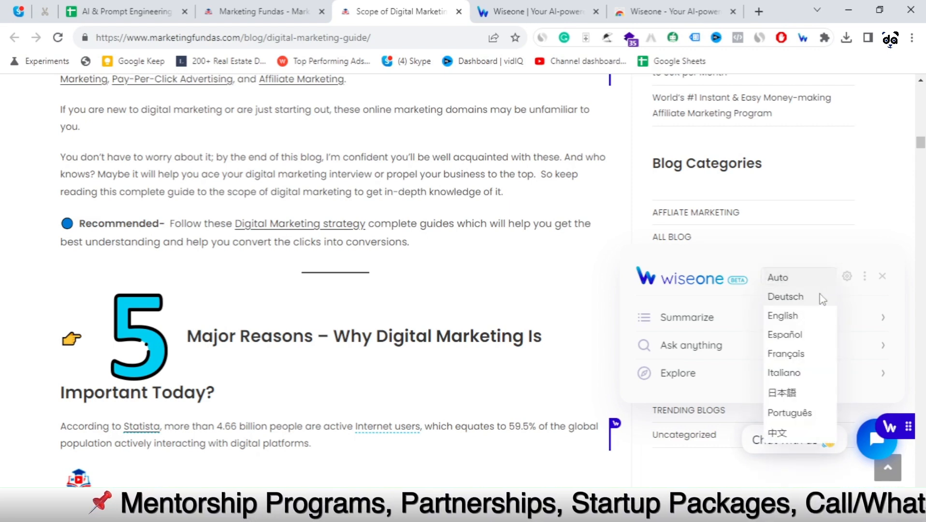
scroll(815, 358, "down", 3)
scroll(798, 423, "down", 2)
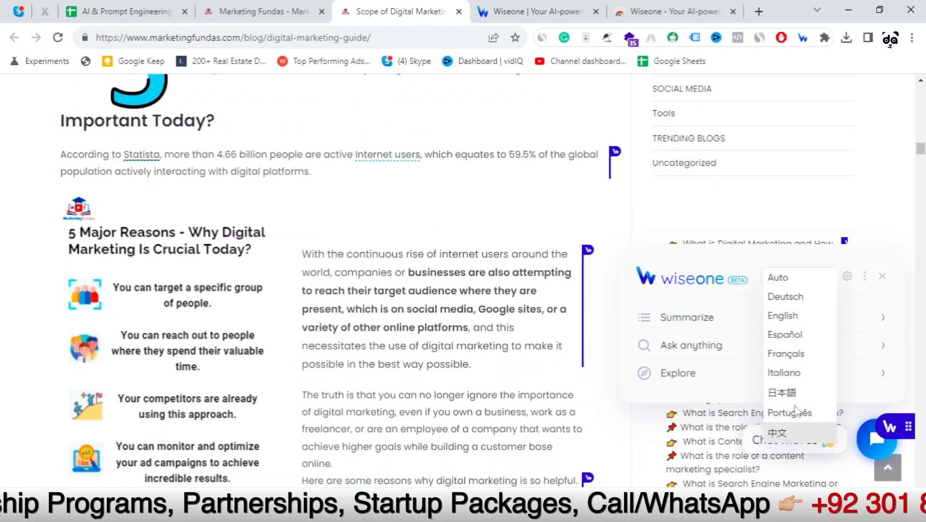
left_click(788, 281)
left_click(788, 282)
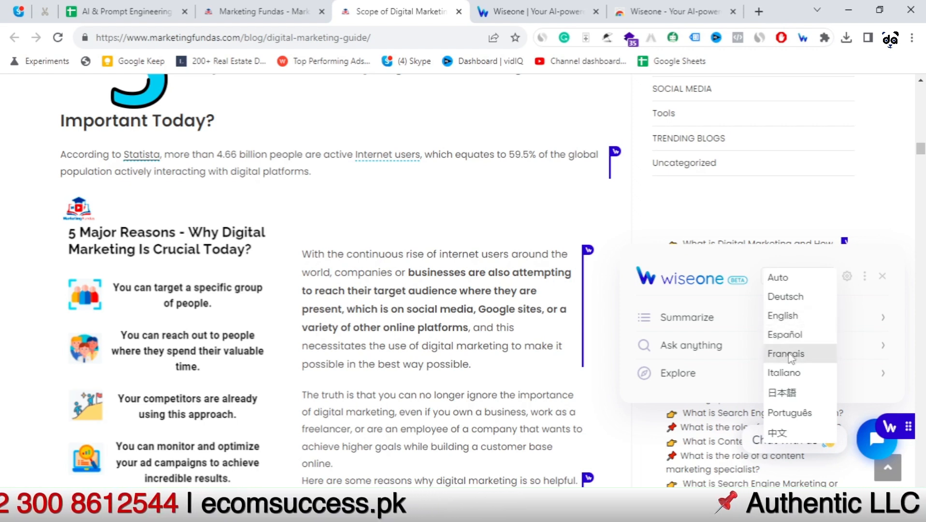
left_click(820, 218)
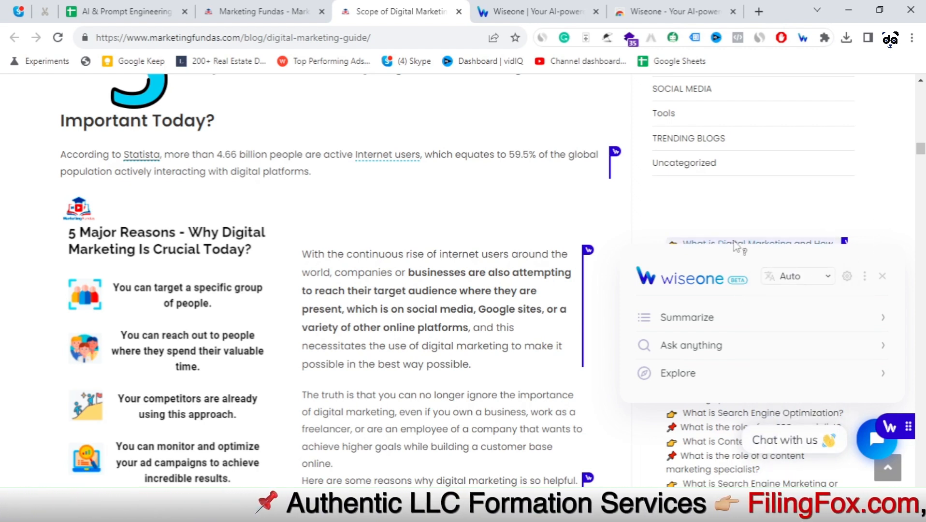
Return to the beginning of the article and collapse the Wiseone menu.
scroll(852, 224, "up", 4)
scroll(583, 303, "up", 15)
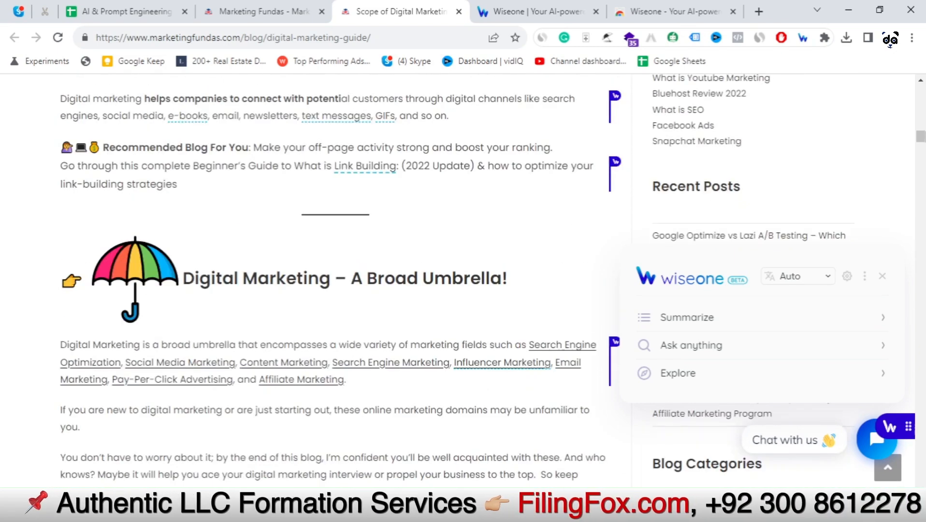
scroll(582, 300, "down", 3)
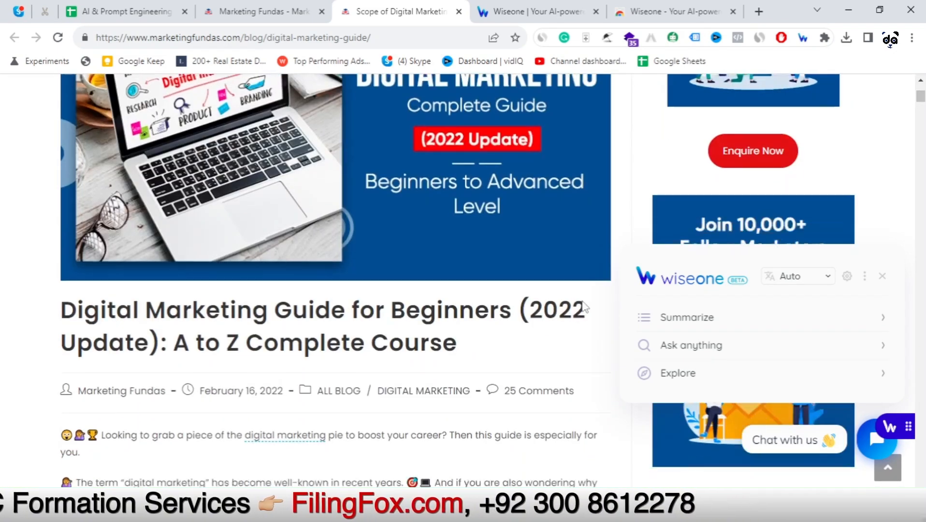
left_click(886, 435)
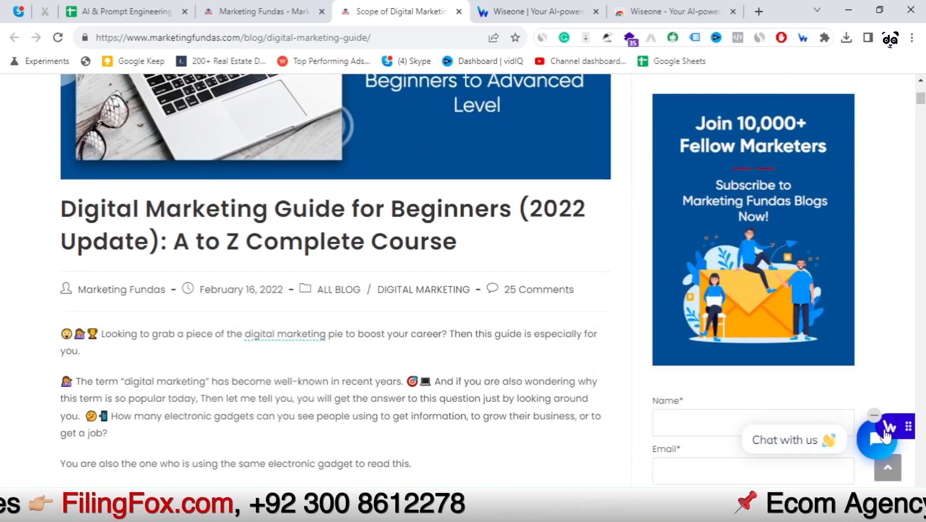
Show the Wiseone Focus explanation of the marked term "digital marketing" in the article's first paragraph and read it.
scroll(261, 307, "down", 2)
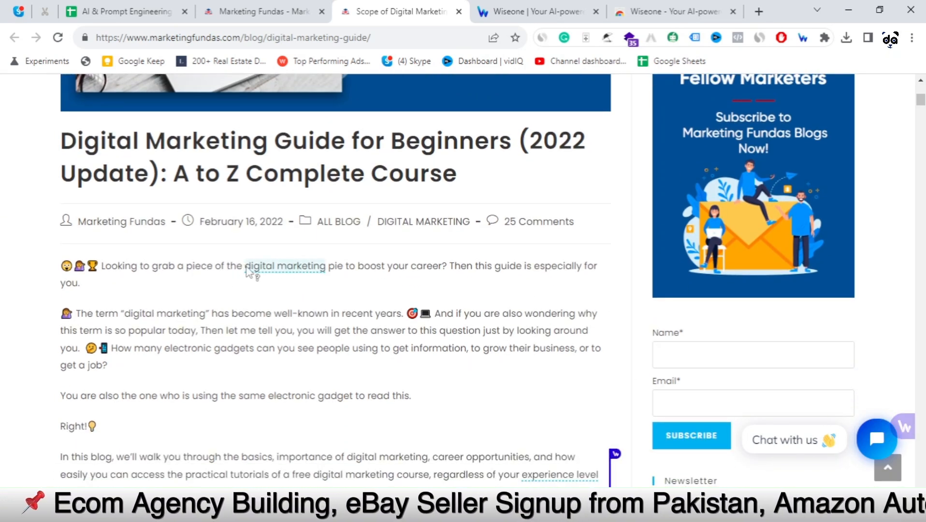
mouse_move(299, 266)
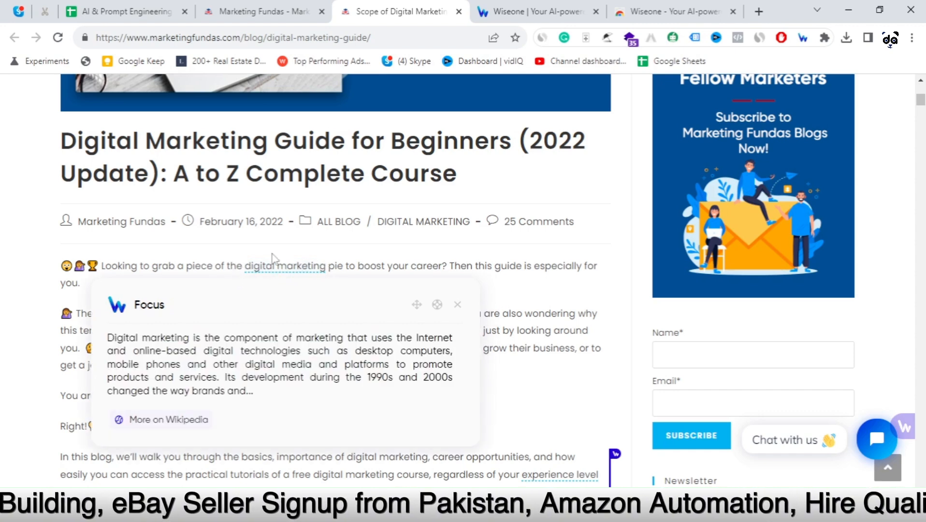
scroll(217, 261, "down", 1)
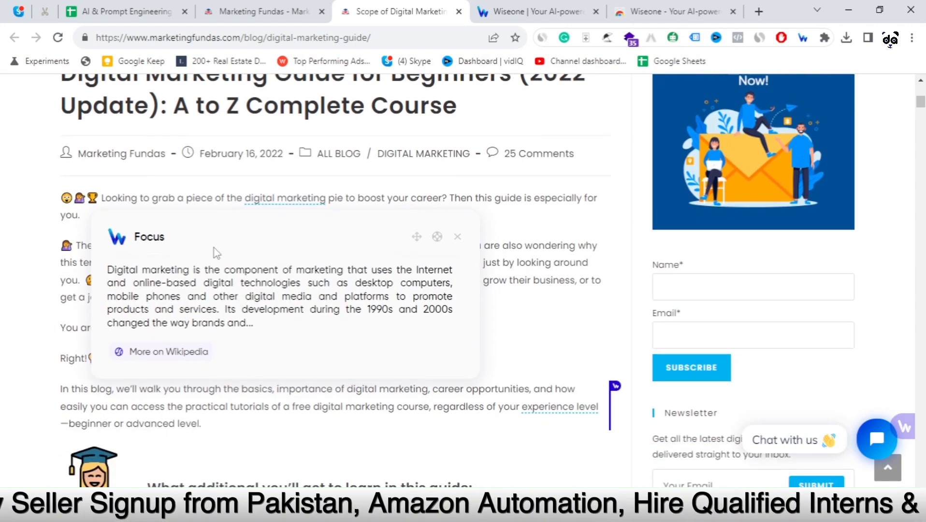
Close the "digital marketing" explanation and show the Wiseone Focus explanation of "experience level" in the article's introduction.
left_click(214, 198)
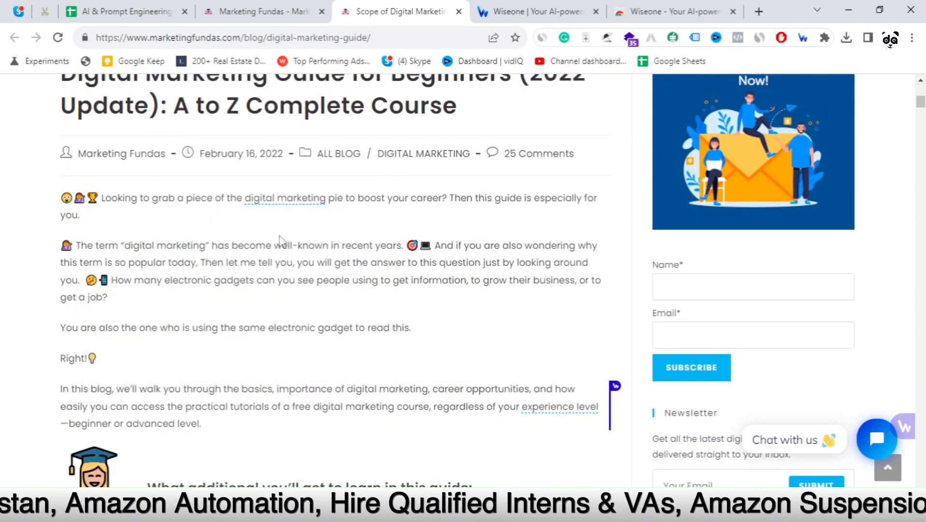
scroll(268, 220, "down", 1)
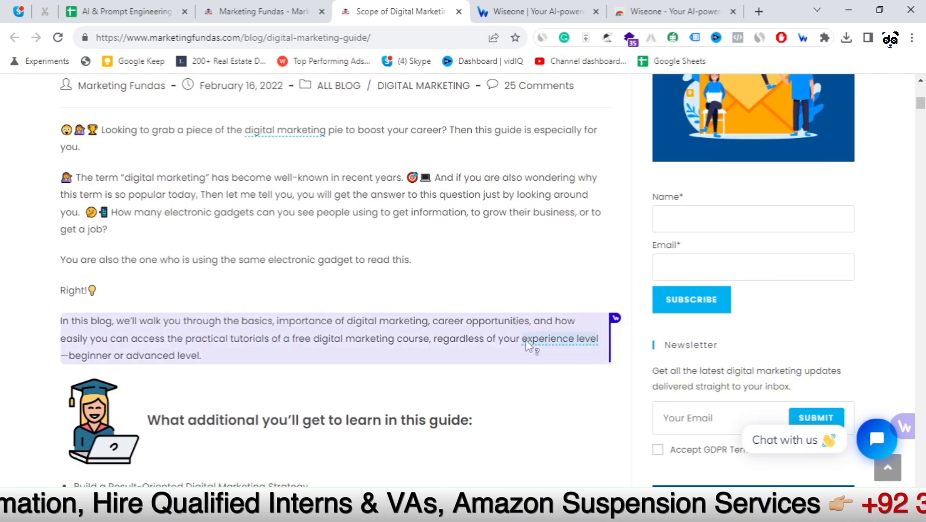
mouse_move(528, 342)
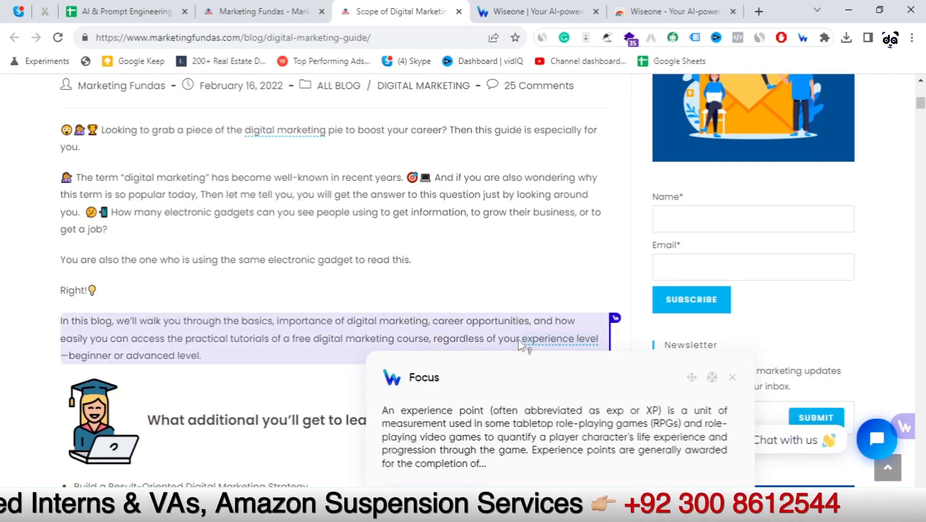
Show the Wiseone Focus cards for "Email List" and "Email Marketing" in the list of what the guide teaches.
scroll(488, 333, "down", 4)
scroll(396, 320, "down", 1)
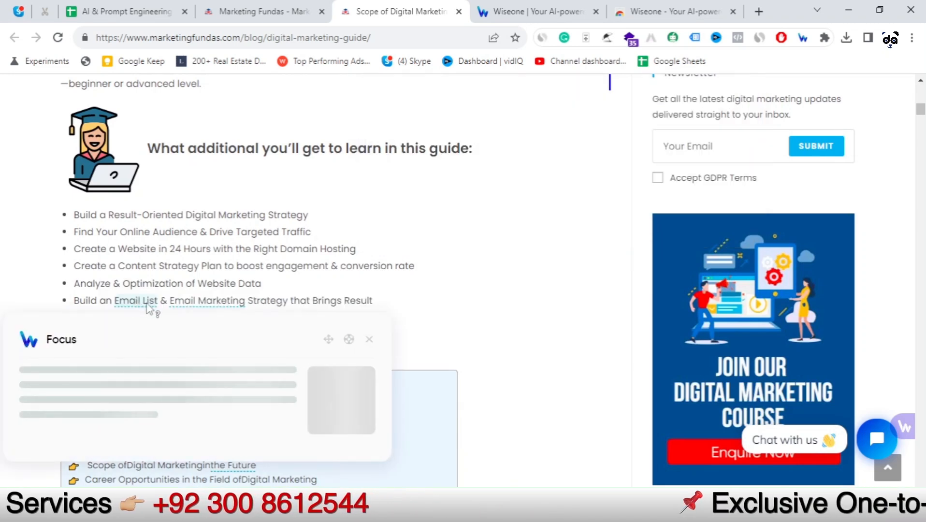
mouse_move(188, 305)
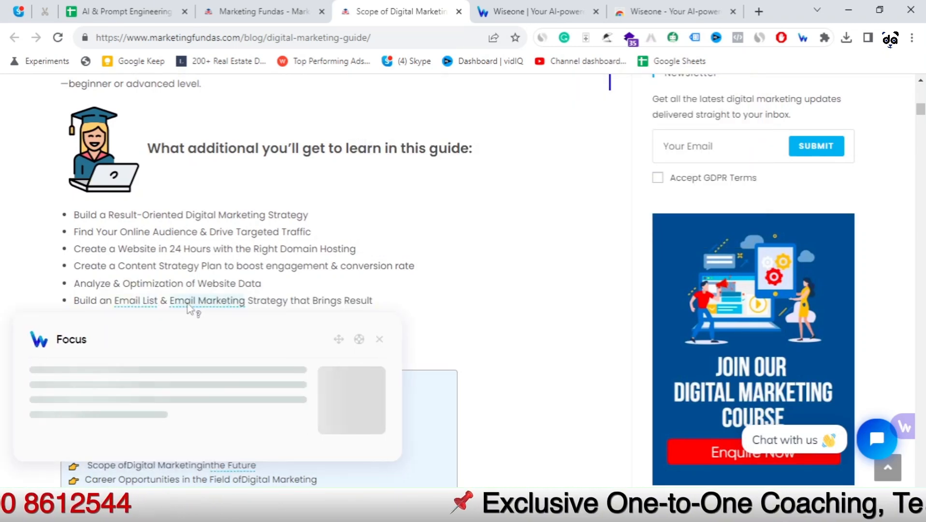
Show the Wiseone Focus explanations of "Google" and "Facebook" in the bullet about converting ads.
scroll(188, 310, "down", 2)
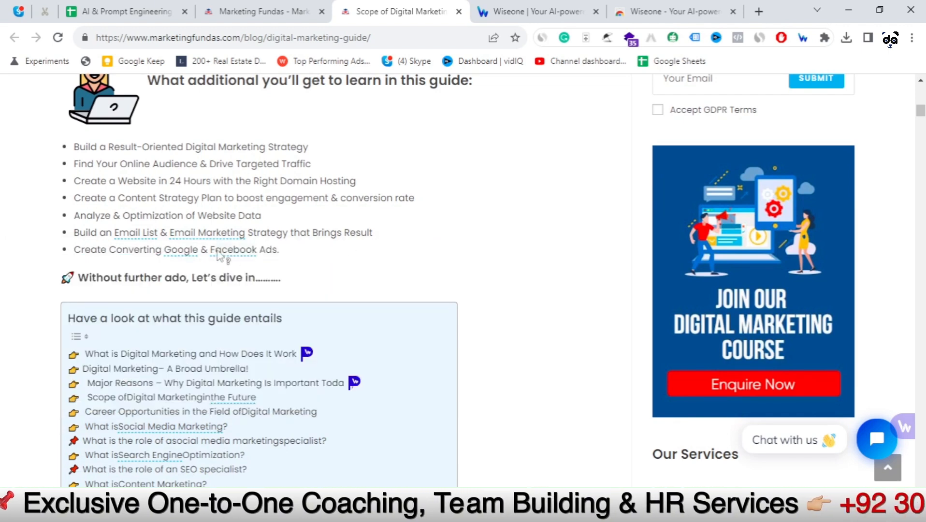
mouse_move(180, 257)
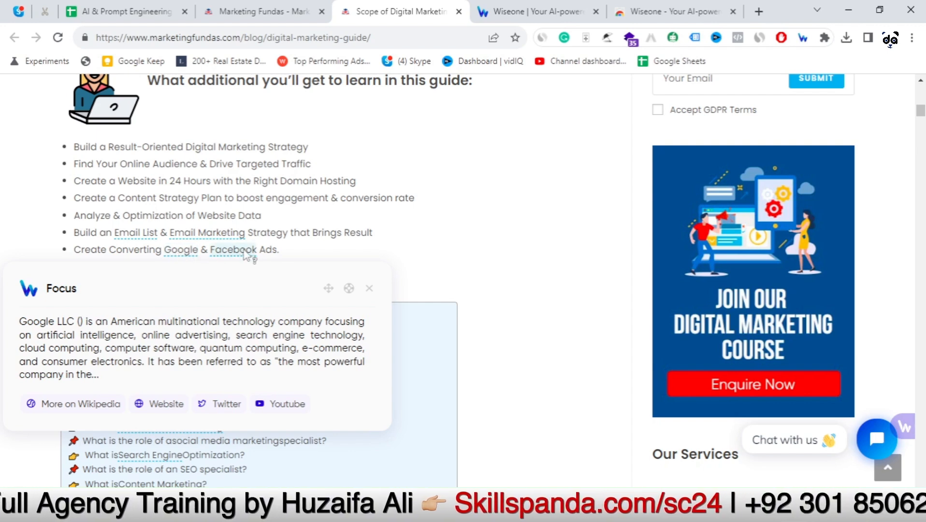
mouse_move(249, 256)
Show the Wiseone Focus explanations of "Content Marketing" and "Social Media Marketing" in the guide's table of contents.
scroll(438, 281, "down", 4)
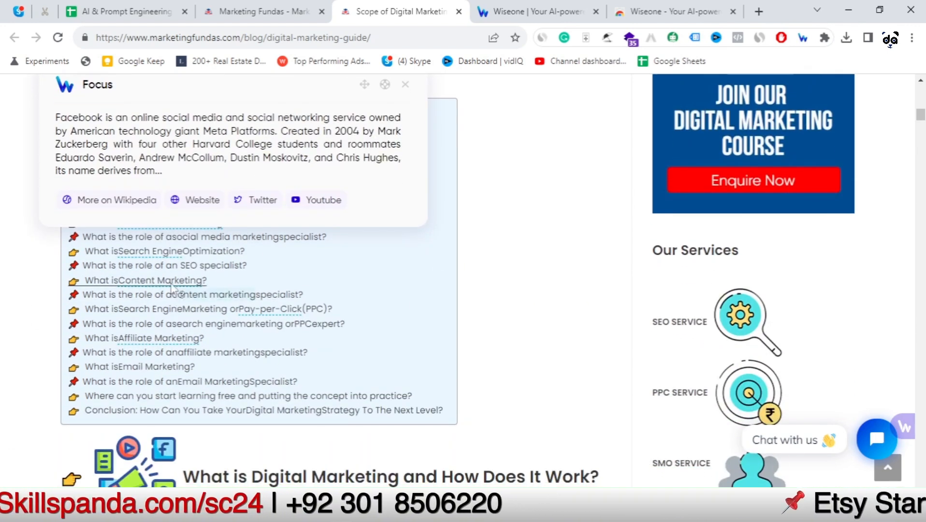
mouse_move(172, 285)
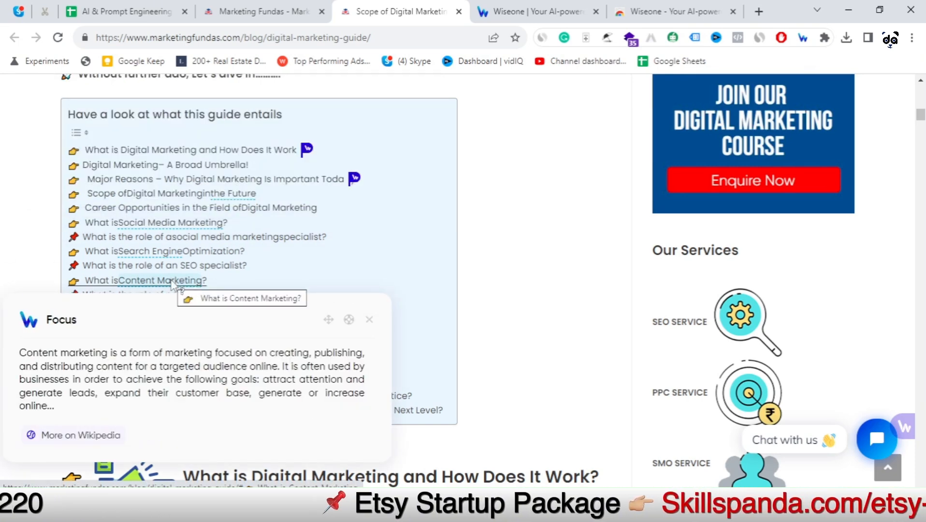
scroll(172, 285, "down", 1)
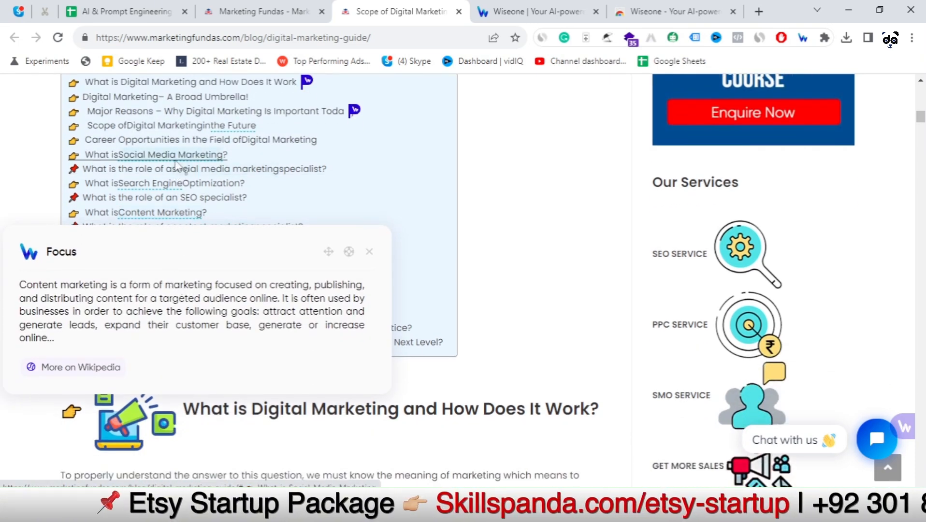
mouse_move(178, 164)
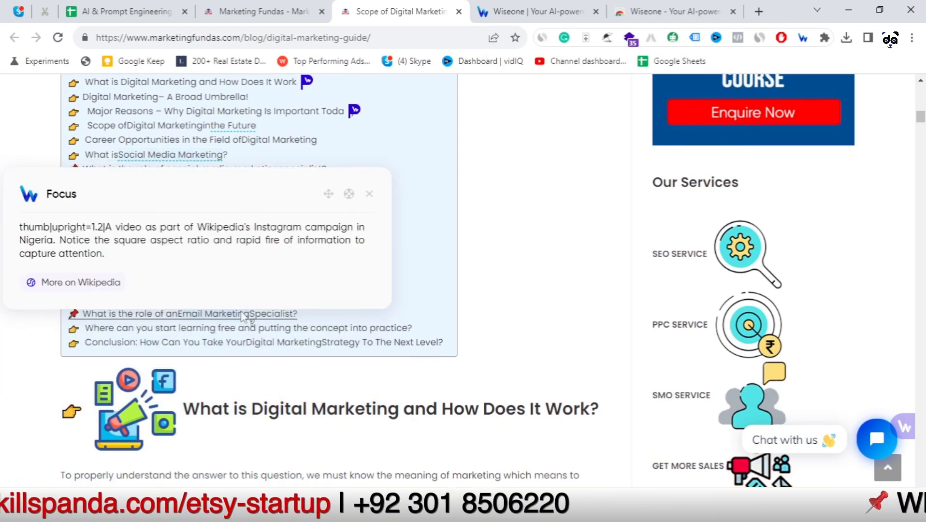
Show the Wiseone Focus explanations of "social platforms" and "targeted audiences" in the section on how digital marketing works.
scroll(559, 306, "down", 6)
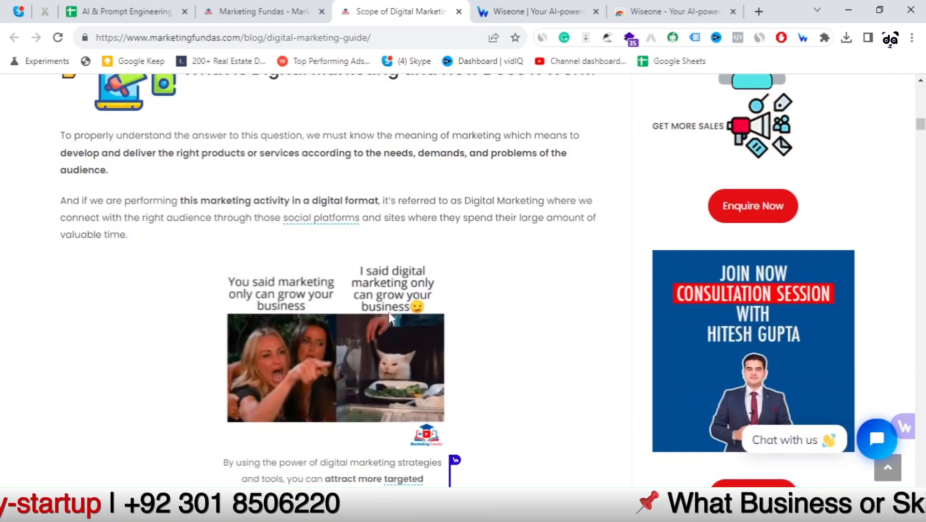
mouse_move(306, 221)
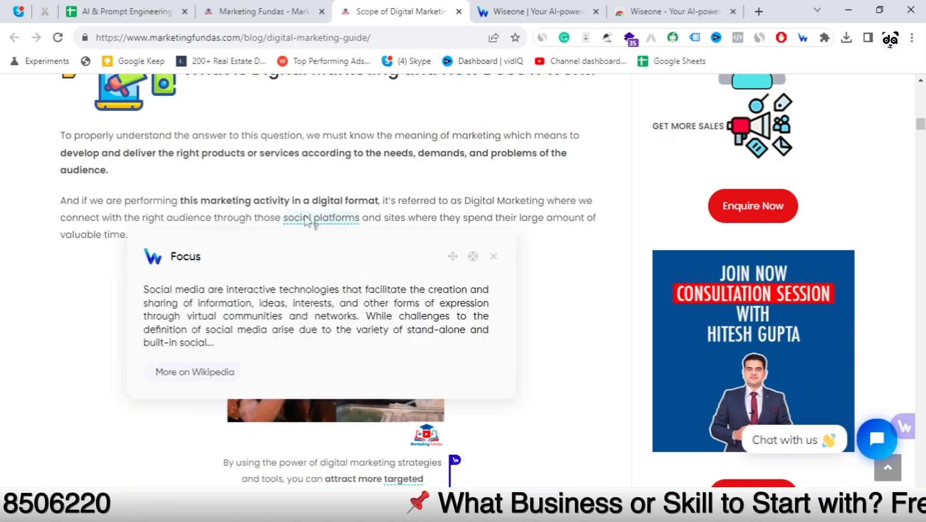
scroll(306, 221, "down", 4)
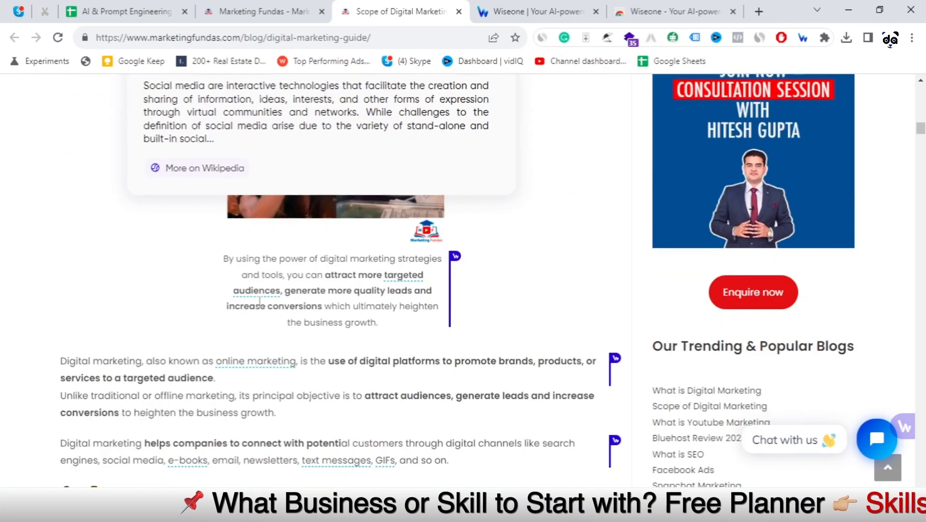
mouse_move(404, 277)
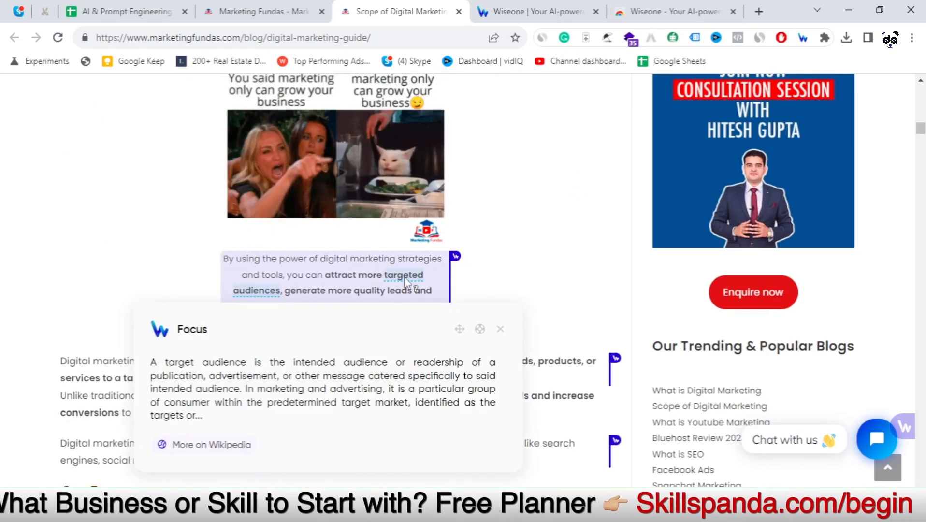
Show the Wiseone Focus explanation of "Link Building" in the recommended blog paragraph and read it.
scroll(404, 277, "down", 3)
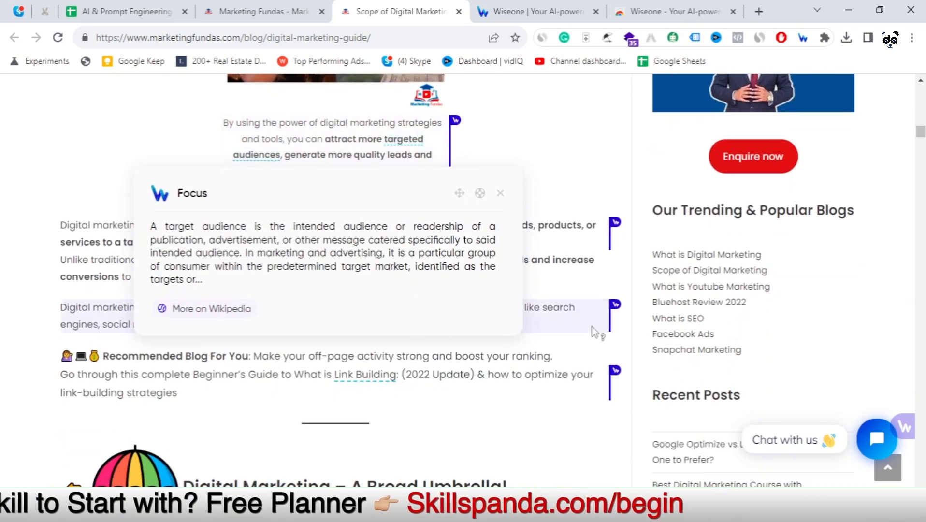
scroll(238, 324, "down", 3)
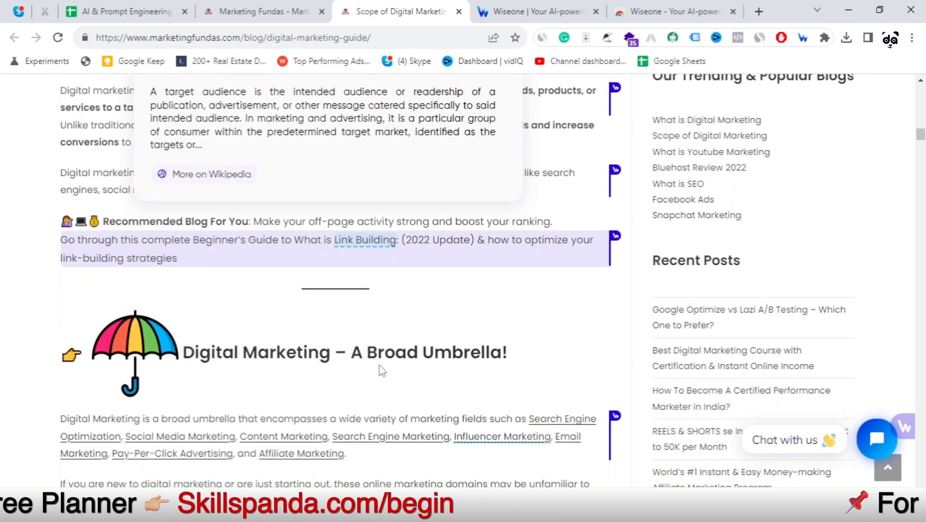
mouse_move(355, 238)
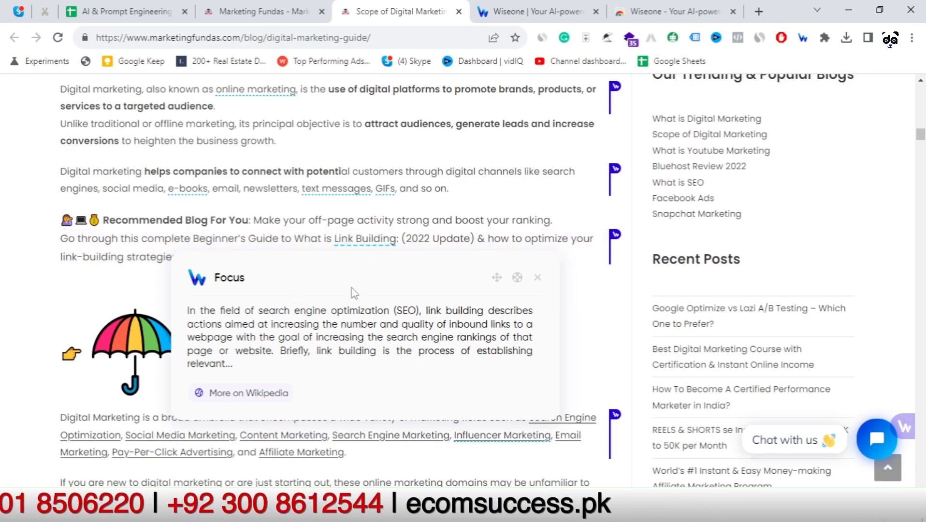
scroll(605, 307, "down", 1)
scroll(605, 307, "down", 3)
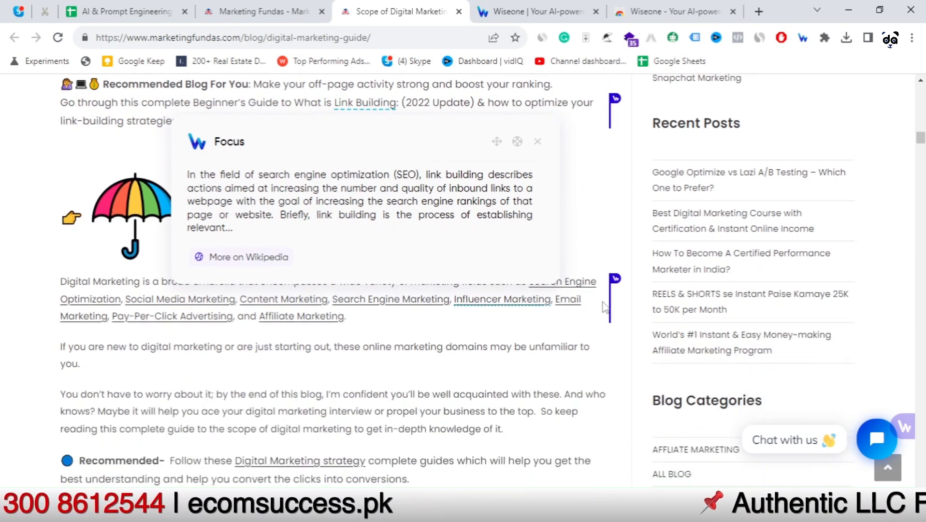
Return to the introduction, open Wiseone's Cross-check for the flagged paragraph beginning "In this blog" and read the related articles.
scroll(605, 307, "up", 1)
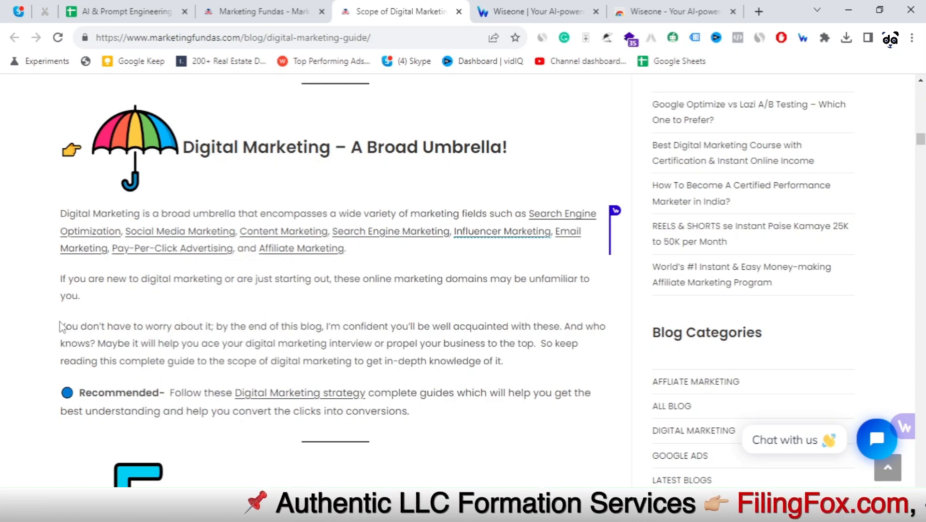
scroll(346, 308, "up", 2)
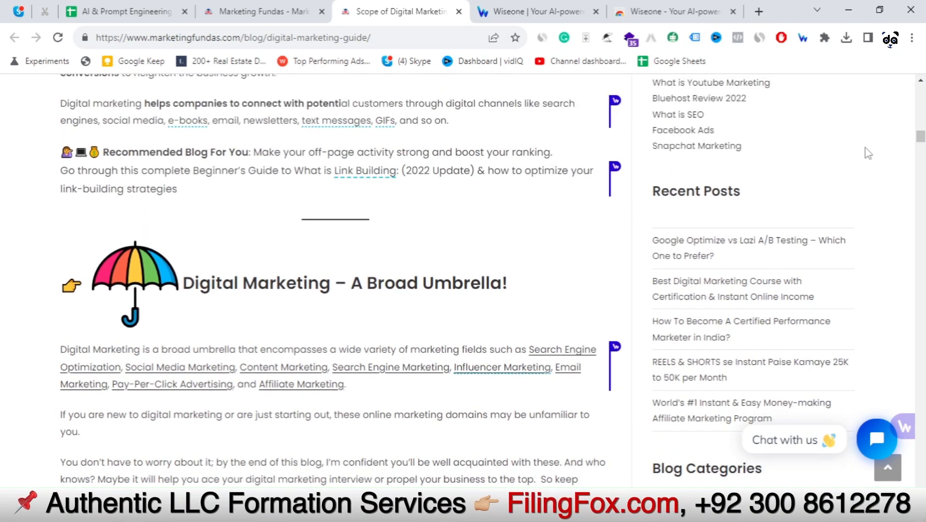
left_click_drag(920, 137, 920, 119)
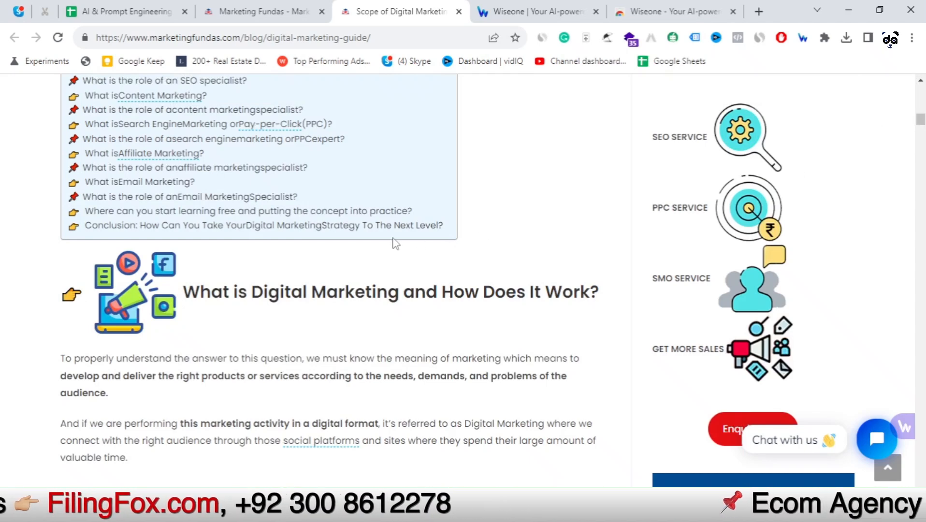
scroll(393, 242, "up", 9)
scroll(393, 240, "up", 6)
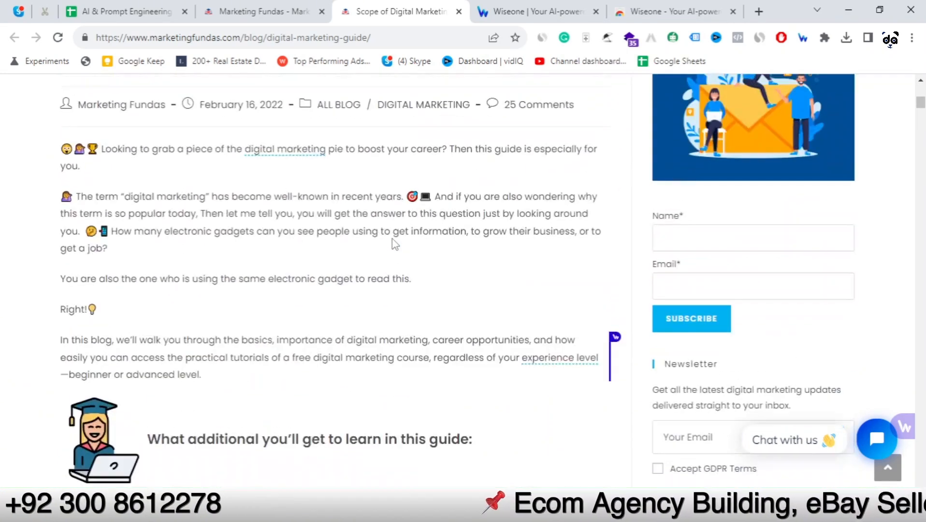
scroll(437, 299, "down", 3)
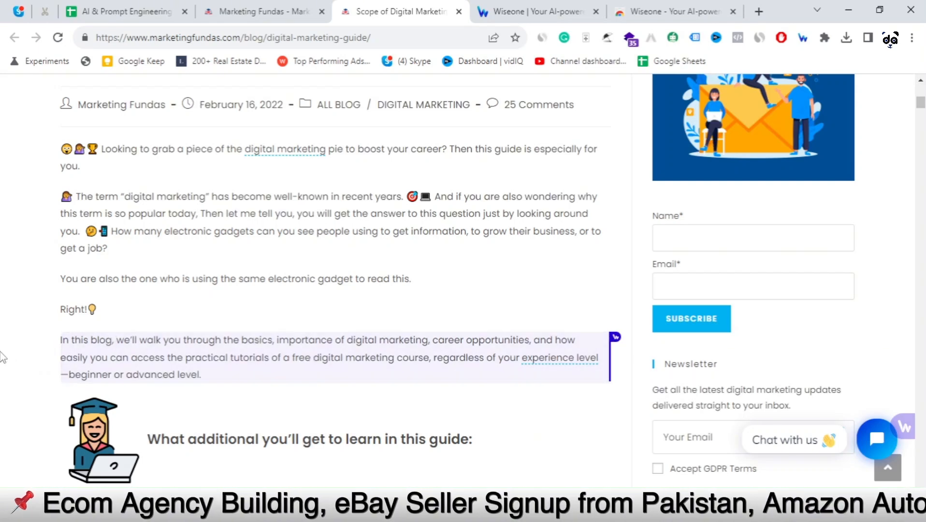
scroll(8, 351, "down", 1)
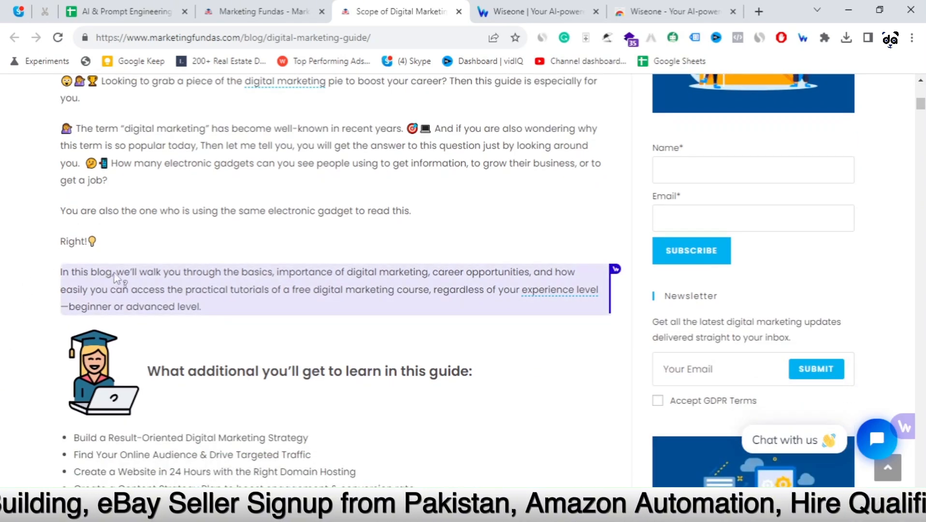
left_click(125, 279)
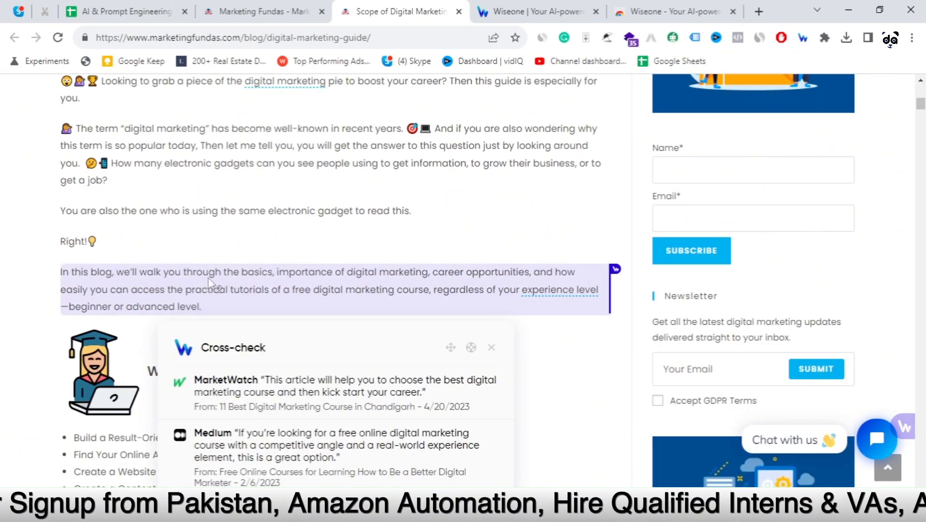
scroll(323, 283, "down", 10)
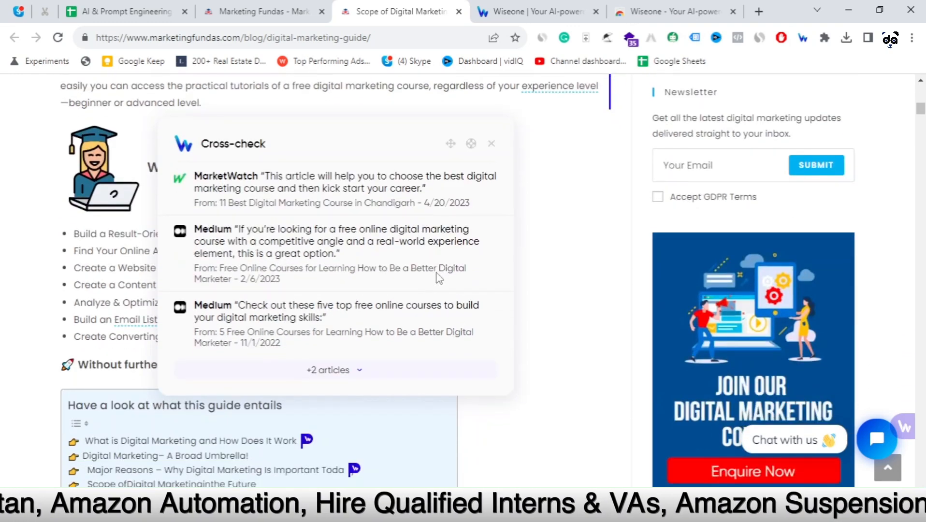
scroll(439, 278, "down", 10)
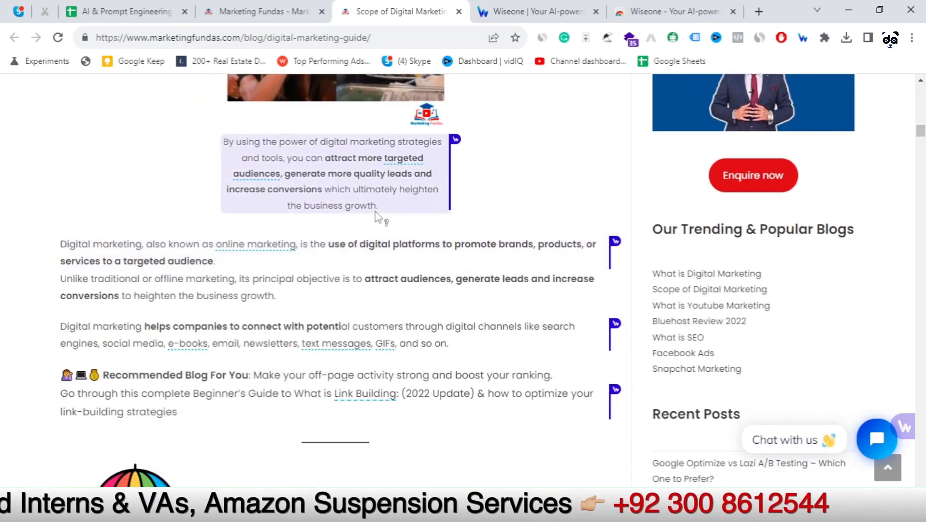
Open a new browser tab.
left_click(758, 11)
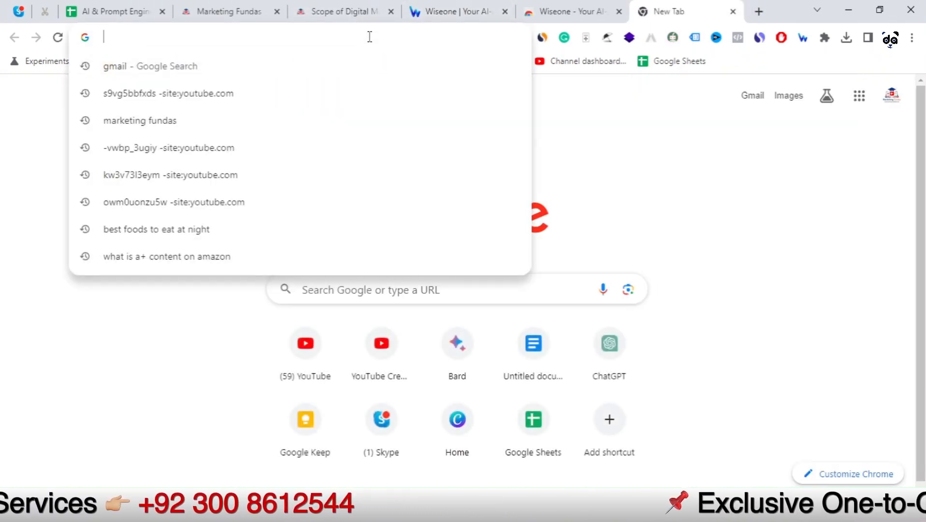
type("new yout")
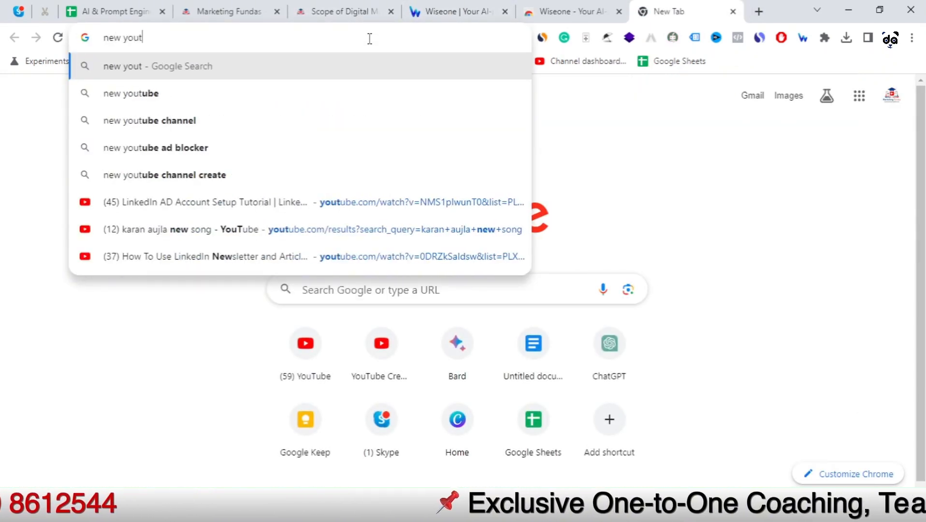
key("BackSpace")
type("r")
key("BackSpace")
key("BackSpace")
key("BackSpace")
key("BackSpace")
key("BackSpace")
key("BackSpace")
key("BackSpace")
key("BackSpace")
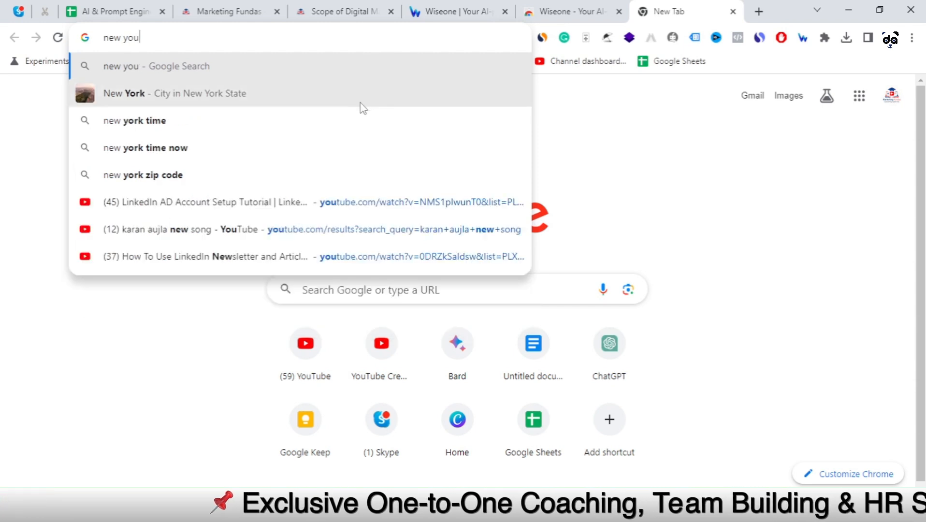
Search Google for "hindustan times" and open the Hindustan Times news site to browse its headlines.
type("hin")
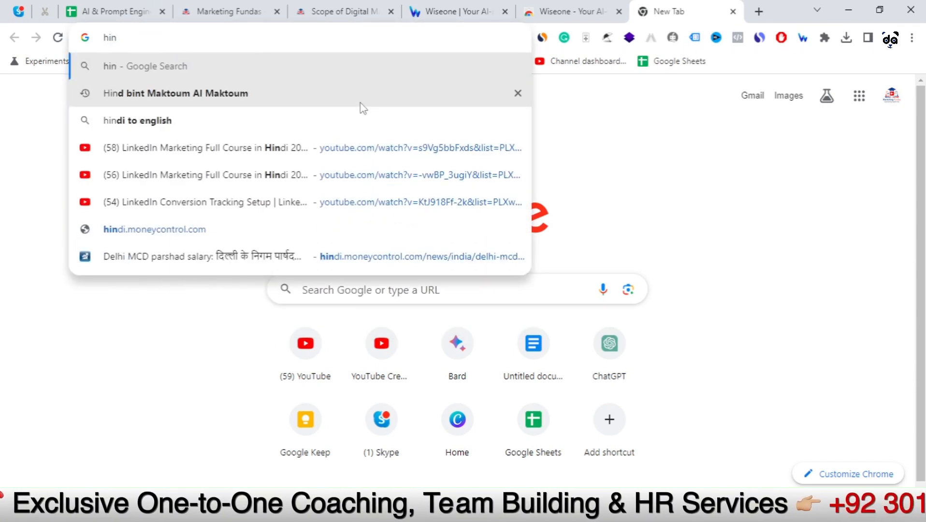
type("du")
key("Down")
key("Return")
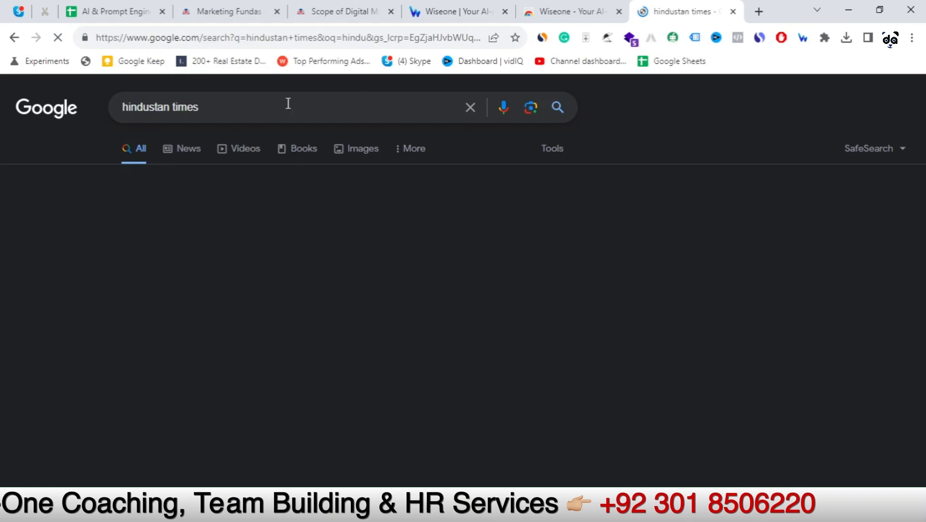
left_click(148, 279)
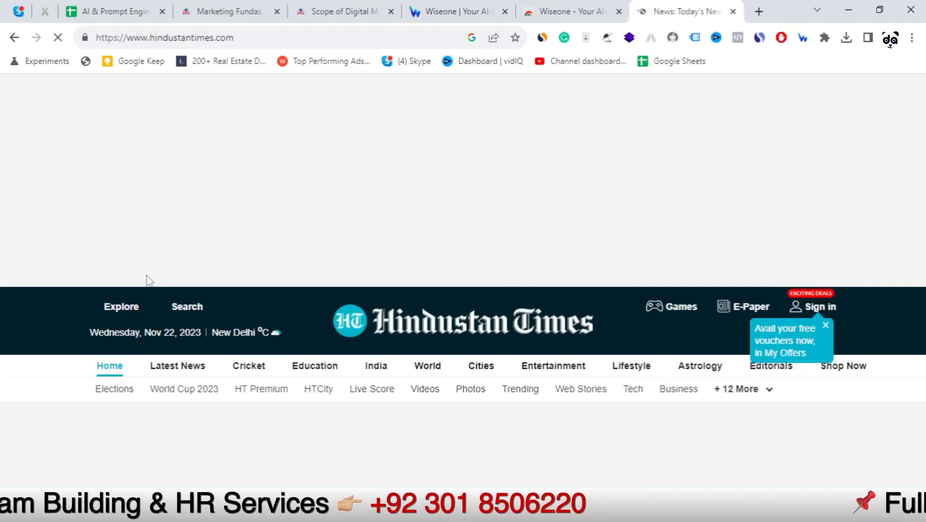
scroll(435, 290, "down", 6)
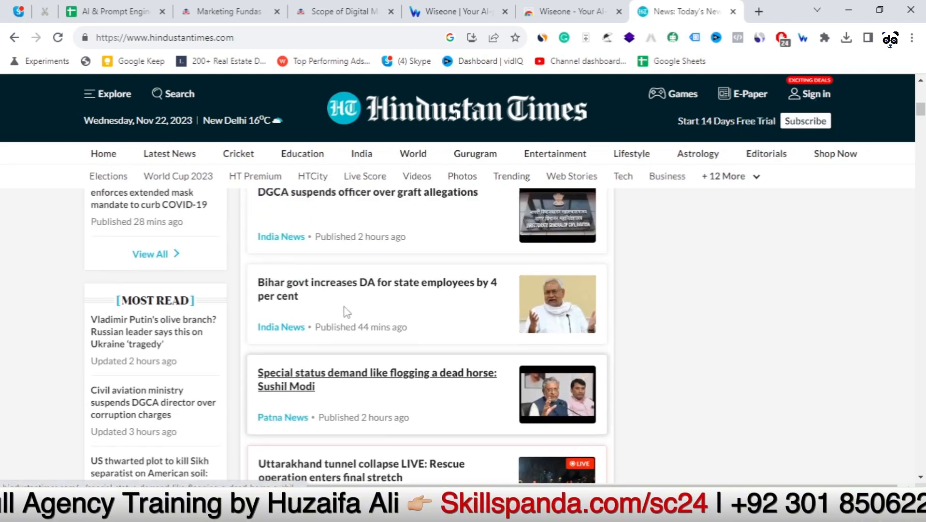
Open the Hindustan Times article "DGCA suspends officer over graft allegations" and skim its opening section.
left_click(363, 278)
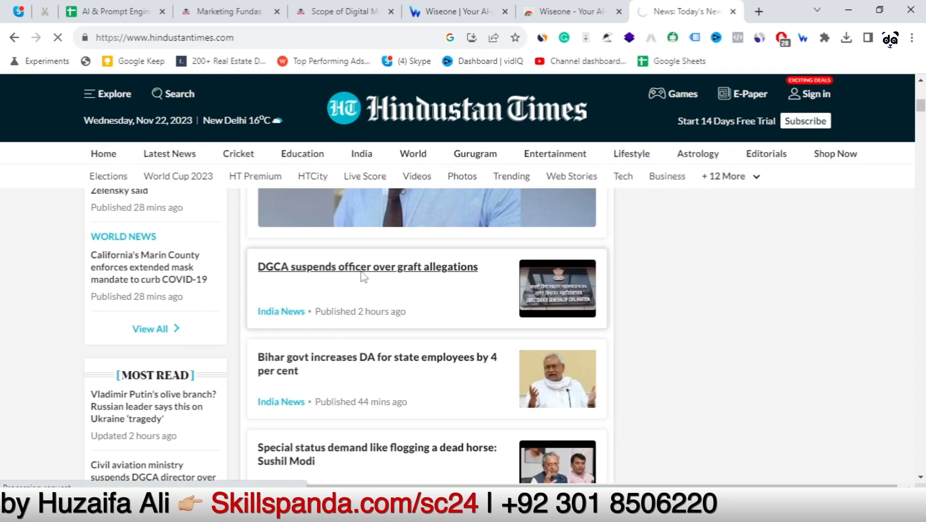
scroll(628, 271, "down", 2)
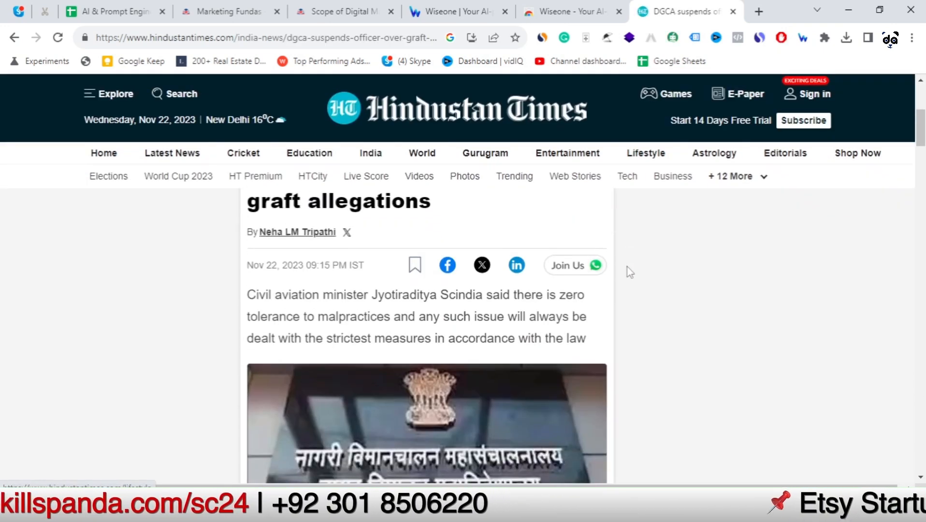
scroll(747, 269, "down", 8)
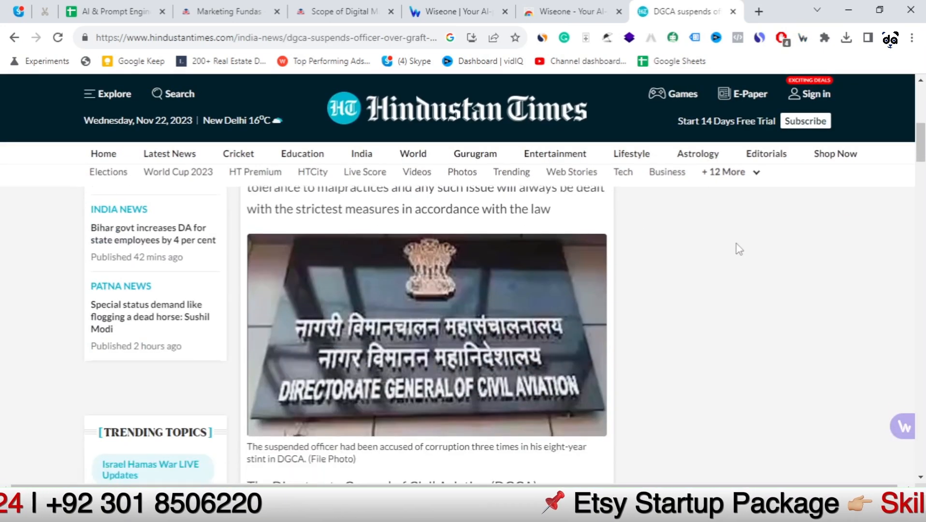
scroll(736, 248, "up", 5)
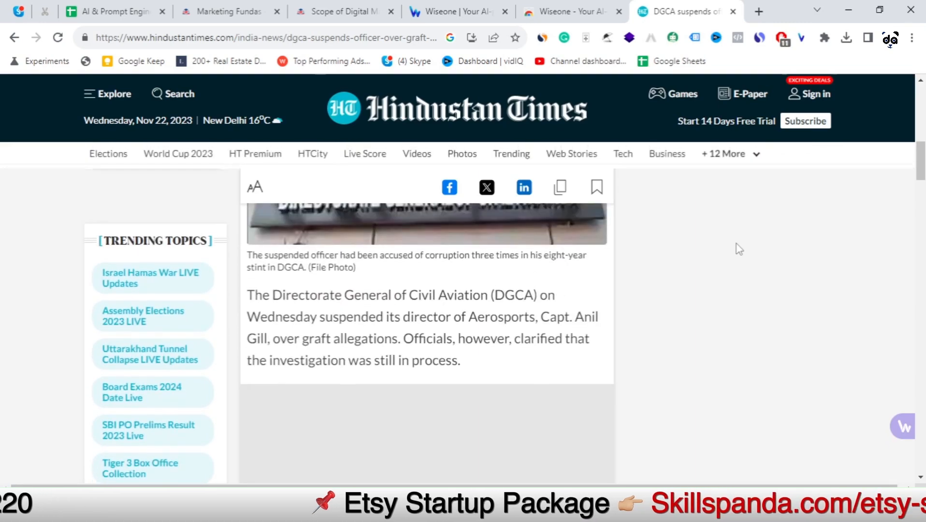
scroll(917, 180, "down", 3)
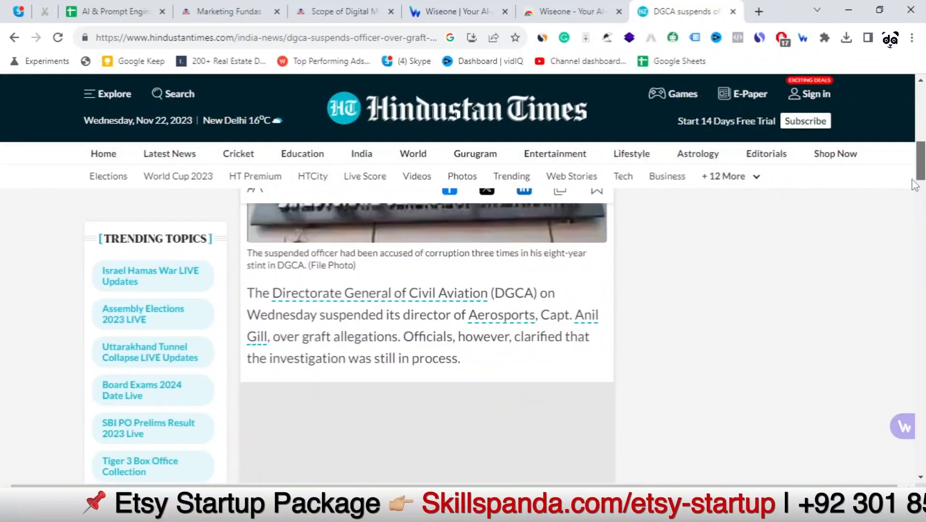
scroll(757, 248, "up", 7)
Show the Wiseone options for the DGCA article and postpone the site's push notification request.
left_click(803, 38)
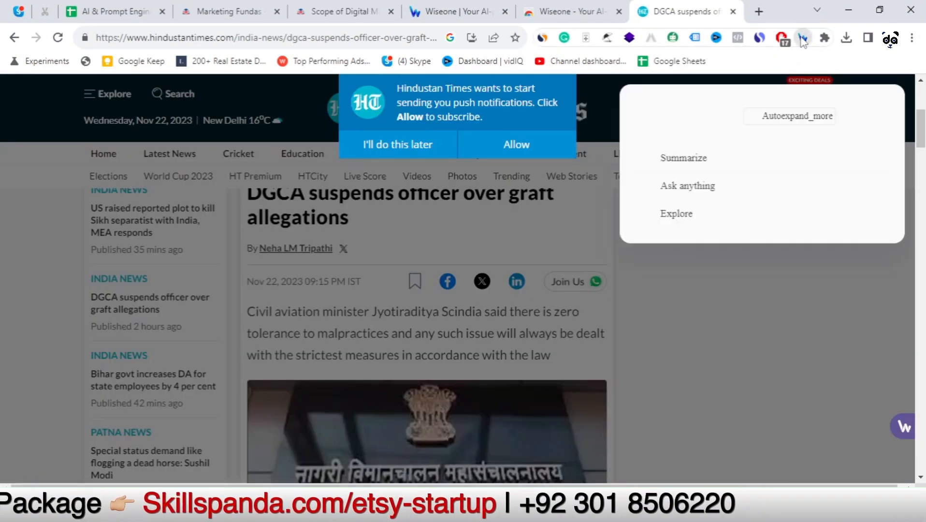
left_click(407, 146)
scroll(454, 208, "down", 4)
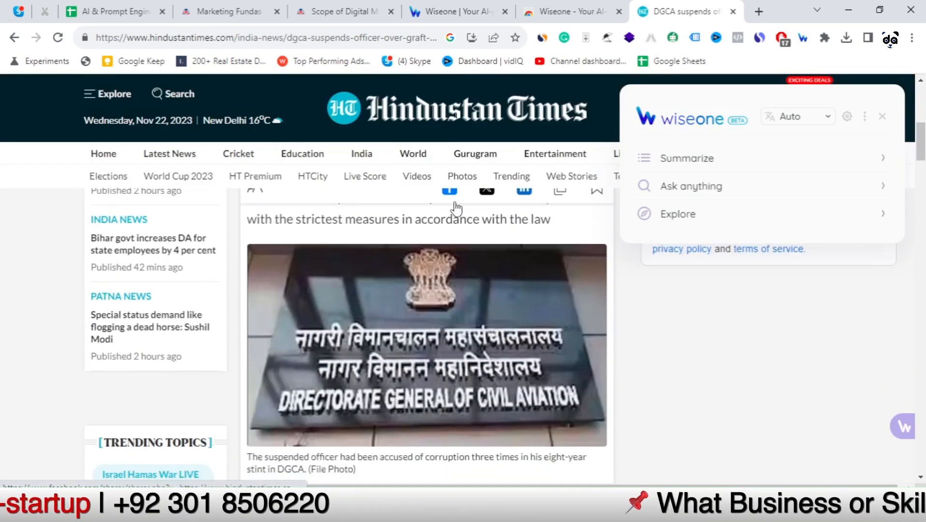
left_click(467, 242)
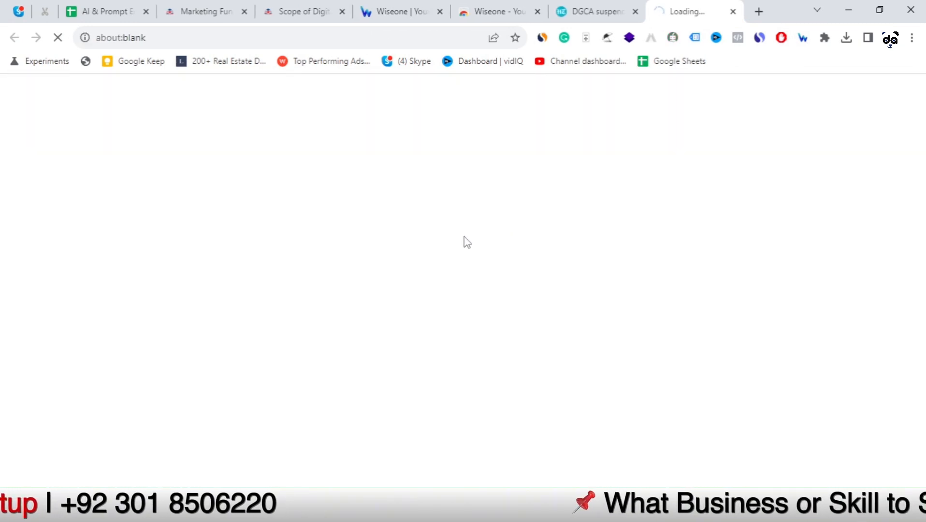
left_click(733, 11)
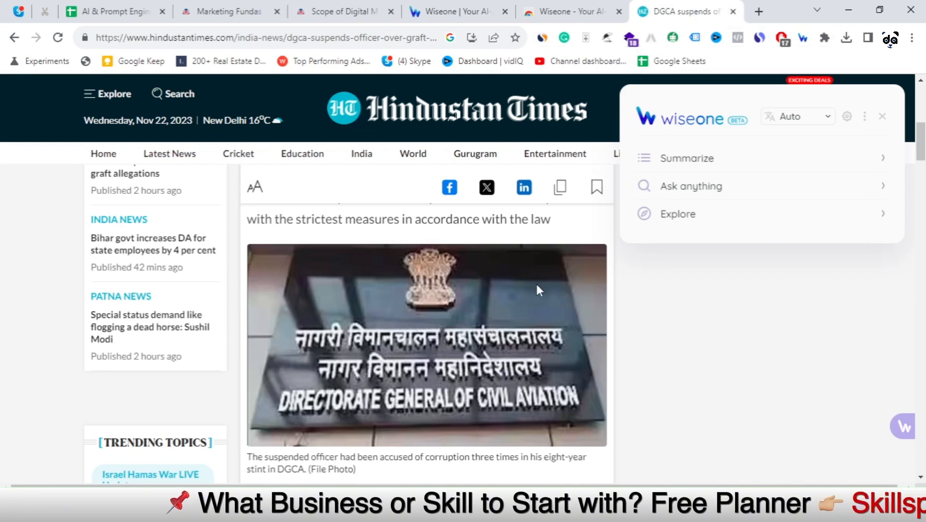
scroll(537, 288, "up", 10)
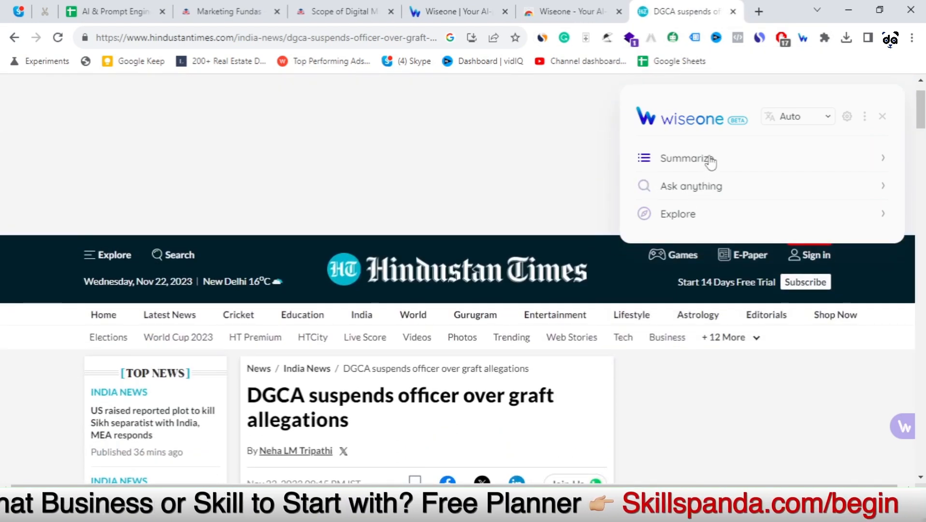
Summarize the DGCA article with Wiseone and read the key points and the full summary.
left_click(710, 162)
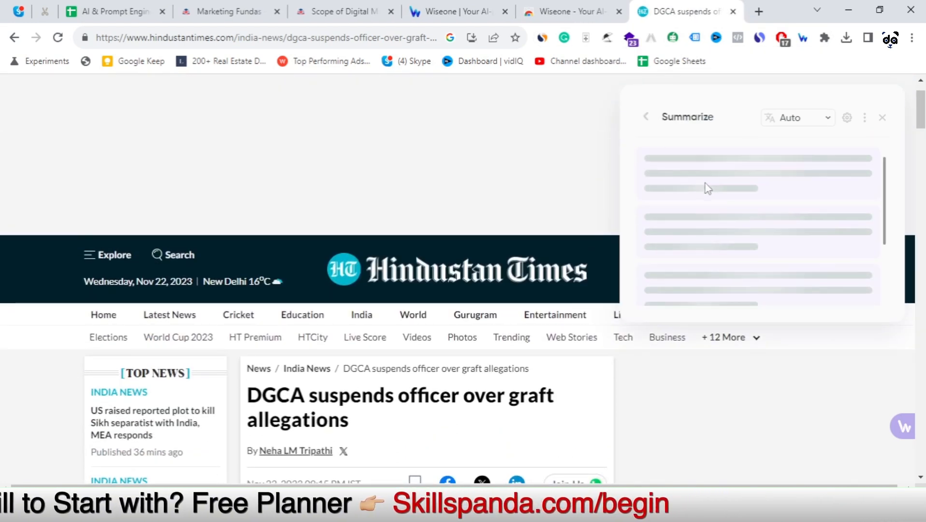
scroll(474, 339, "down", 3)
scroll(471, 368, "down", 1)
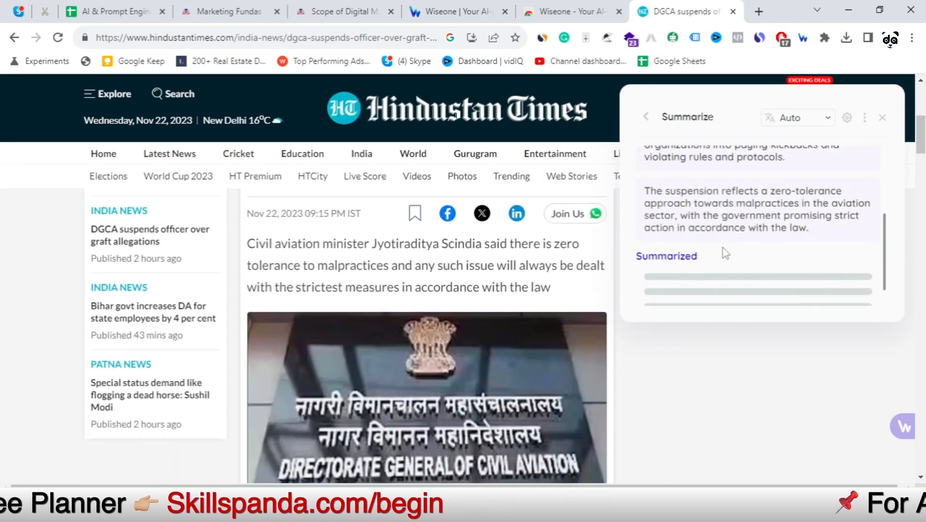
scroll(723, 251, "up", 3)
scroll(724, 248, "down", 5)
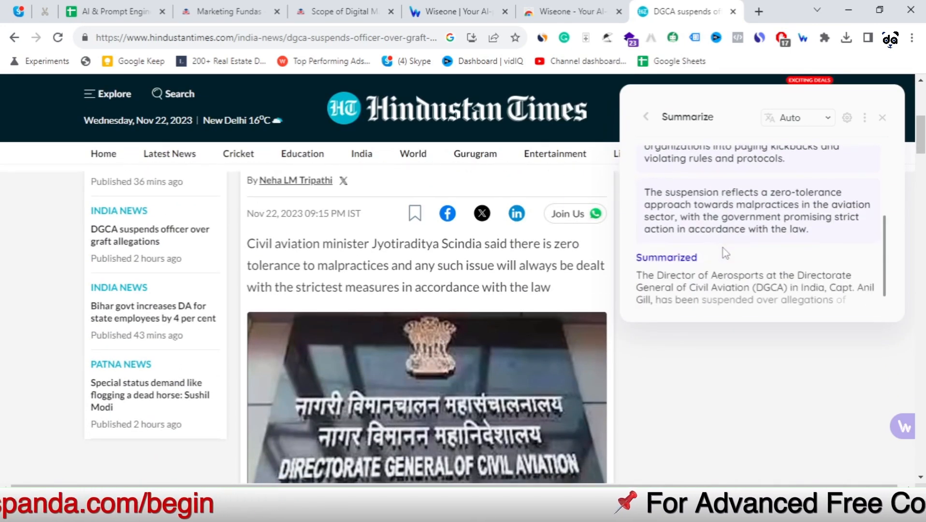
scroll(724, 246, "down", 3)
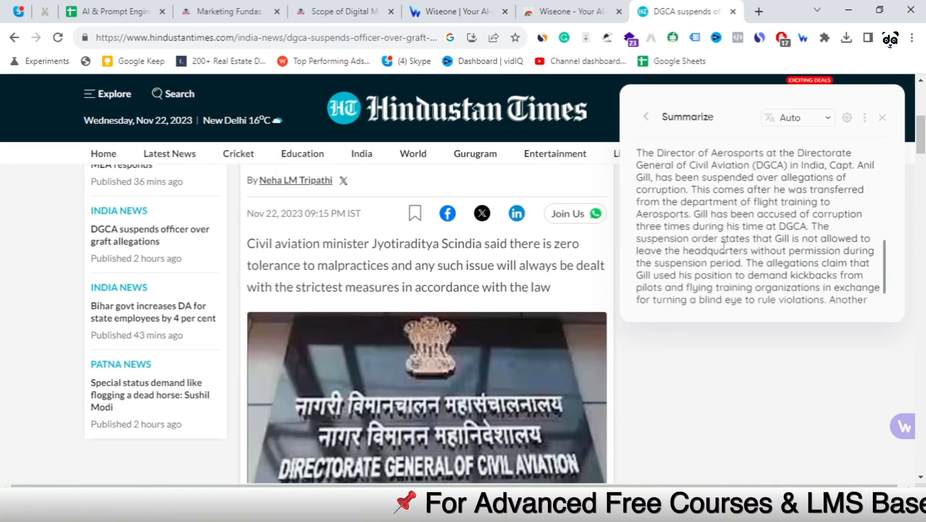
scroll(476, 281, "down", 6)
scroll(477, 285, "down", 3)
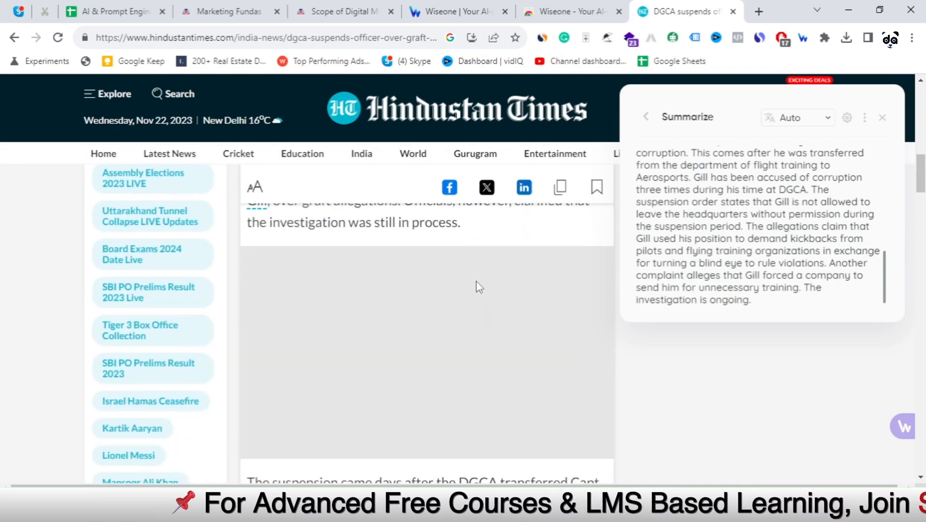
Read through the DGCA article's body alongside its Wiseone summary and close the summary.
scroll(450, 292, "up", 4)
scroll(425, 299, "down", 15)
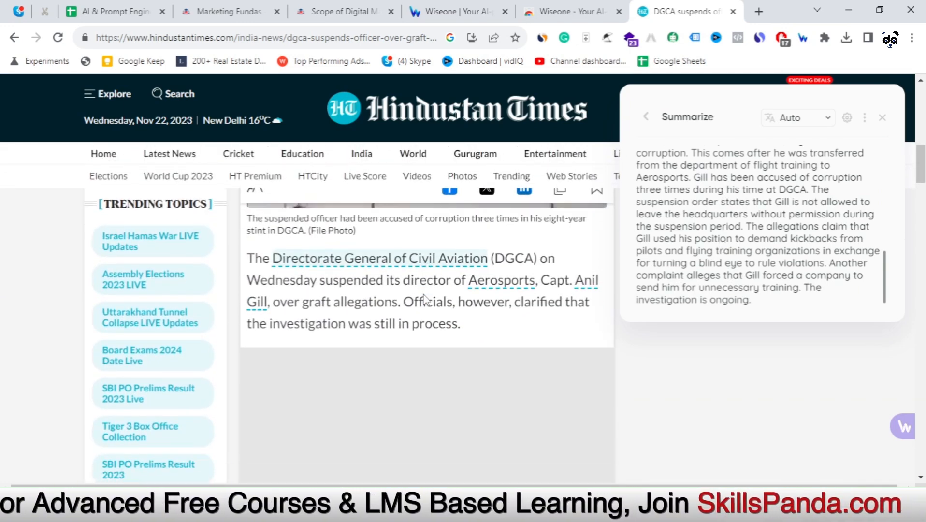
scroll(426, 300, "down", 12)
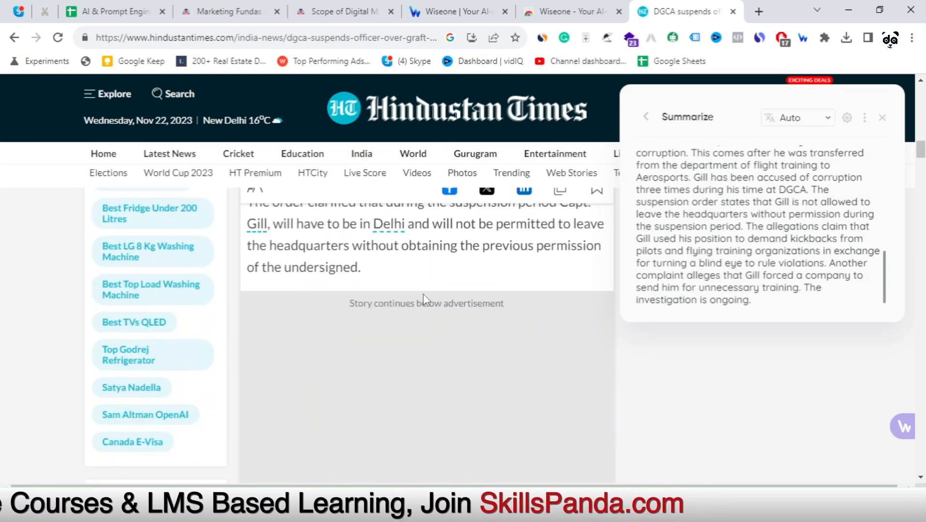
scroll(425, 298, "down", 6)
scroll(420, 299, "up", 11)
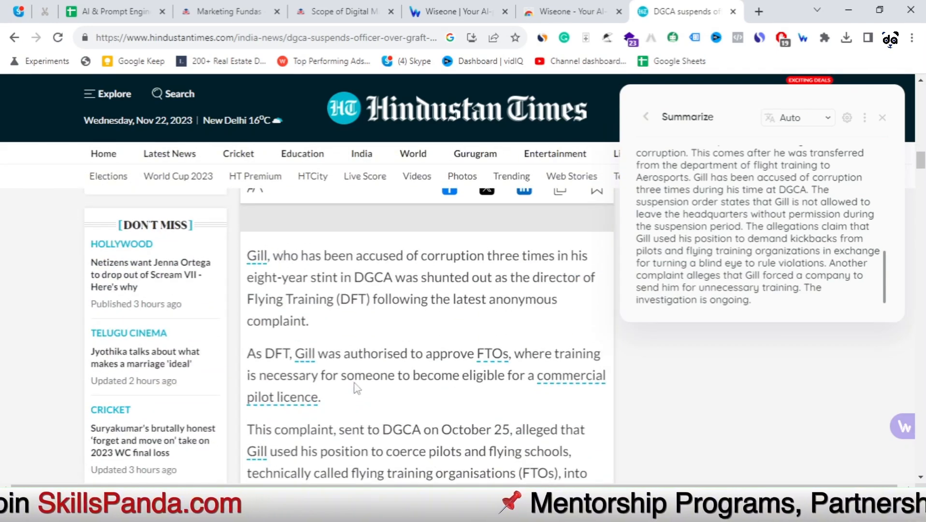
scroll(300, 416, "down", 15)
scroll(393, 352, "down", 2)
scroll(392, 352, "up", 2)
scroll(393, 352, "down", 2)
scroll(392, 352, "up", 6)
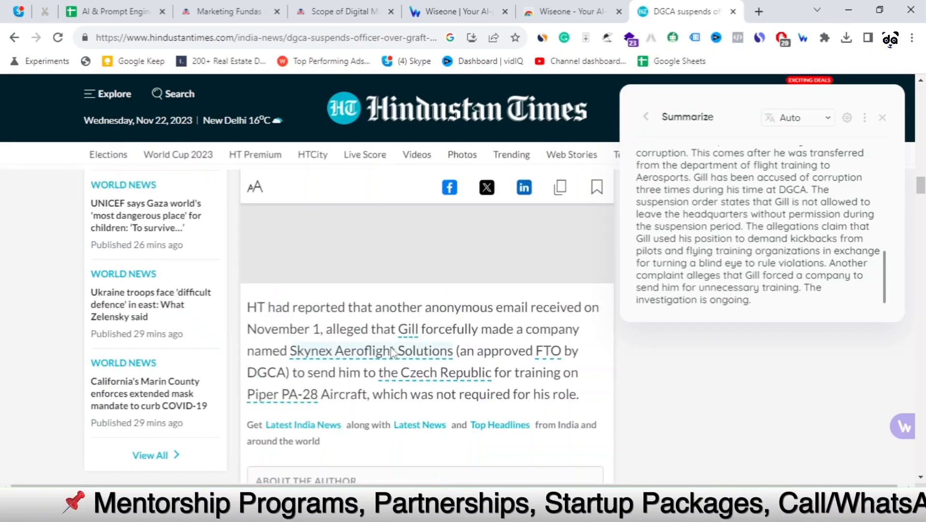
scroll(391, 347, "up", 12)
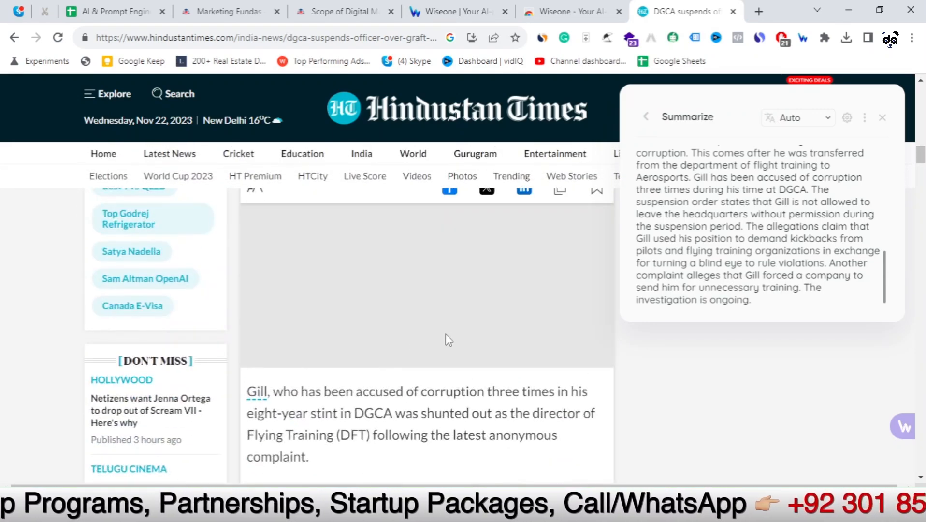
scroll(446, 339, "up", 10)
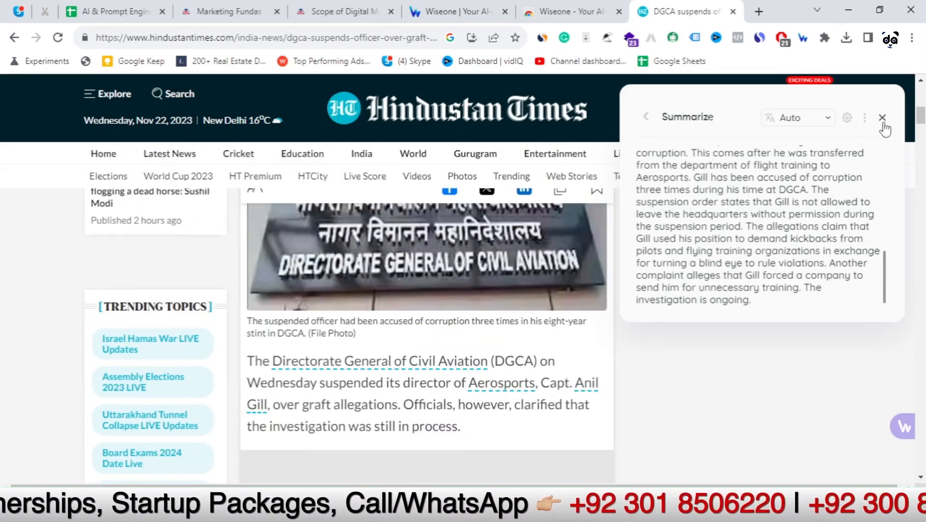
left_click(883, 121)
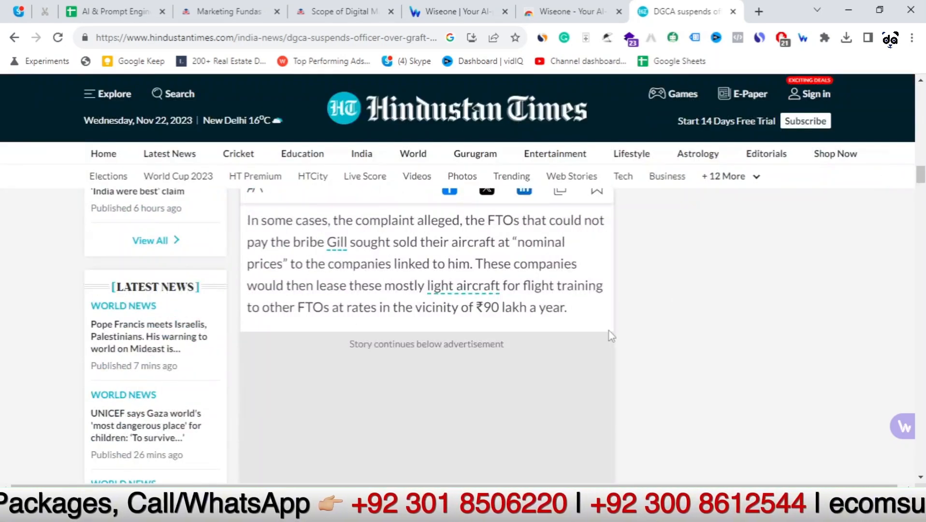
Highlight the headline "DGCA suspends officer over graft allegations" and look over the article's opening section.
scroll(599, 310, "up", 8)
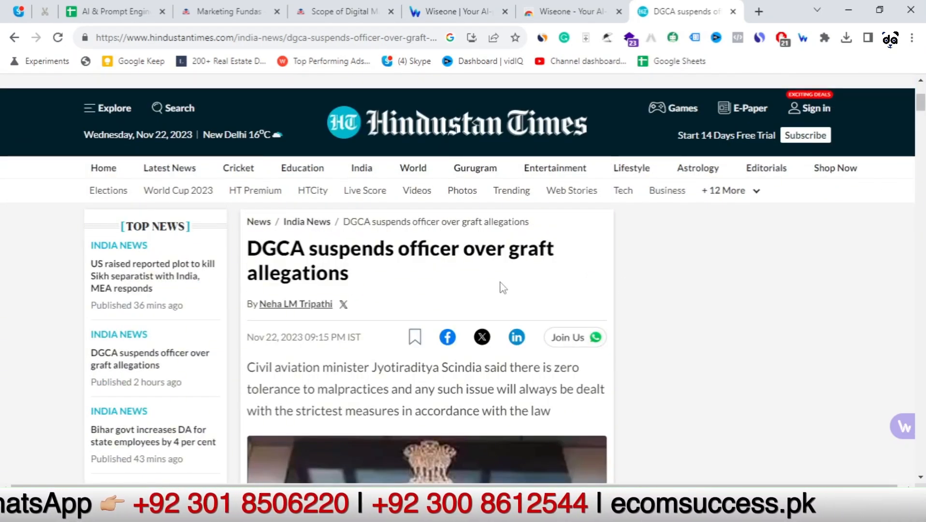
left_click_drag(349, 274, 241, 247)
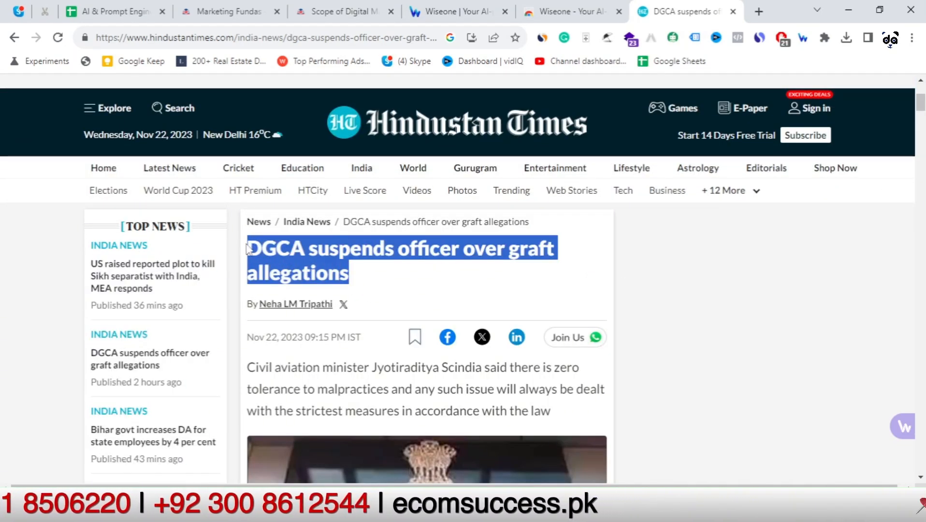
scroll(483, 330, "down", 8)
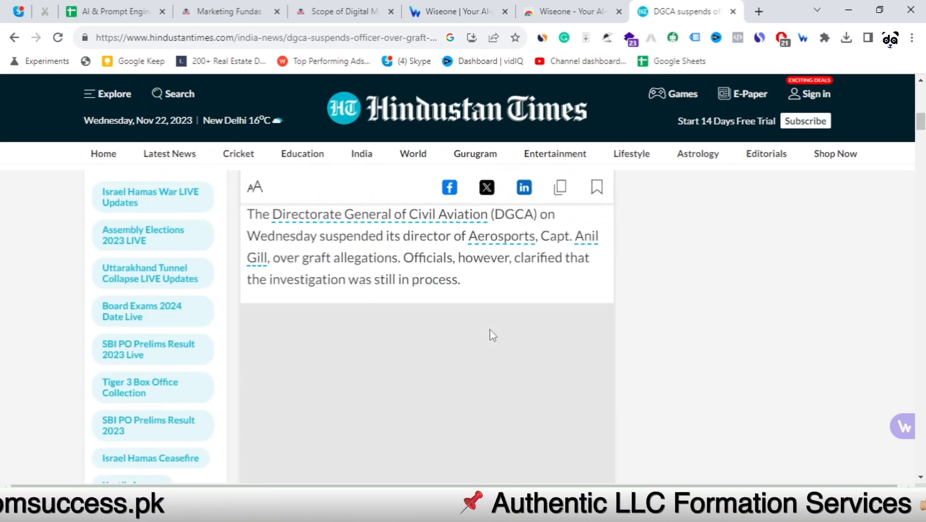
scroll(493, 335, "up", 1)
scroll(492, 335, "up", 5)
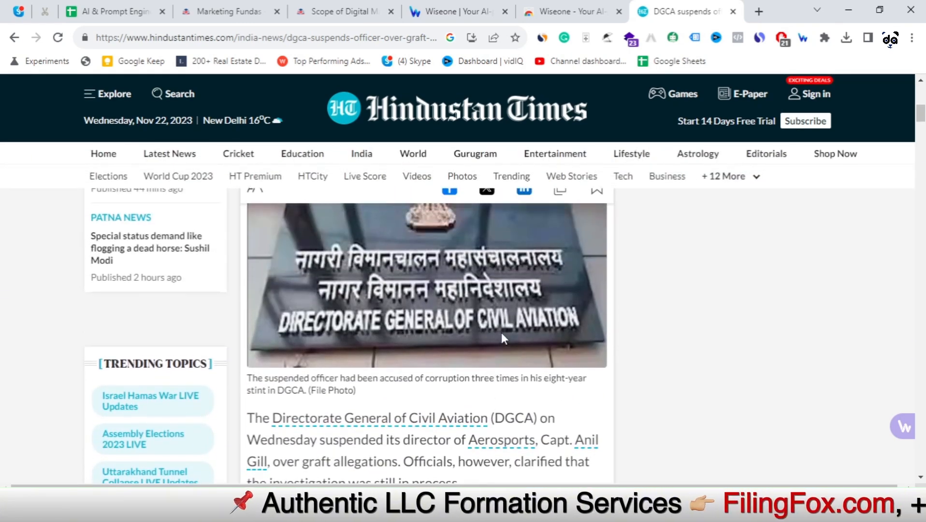
scroll(499, 326, "up", 5)
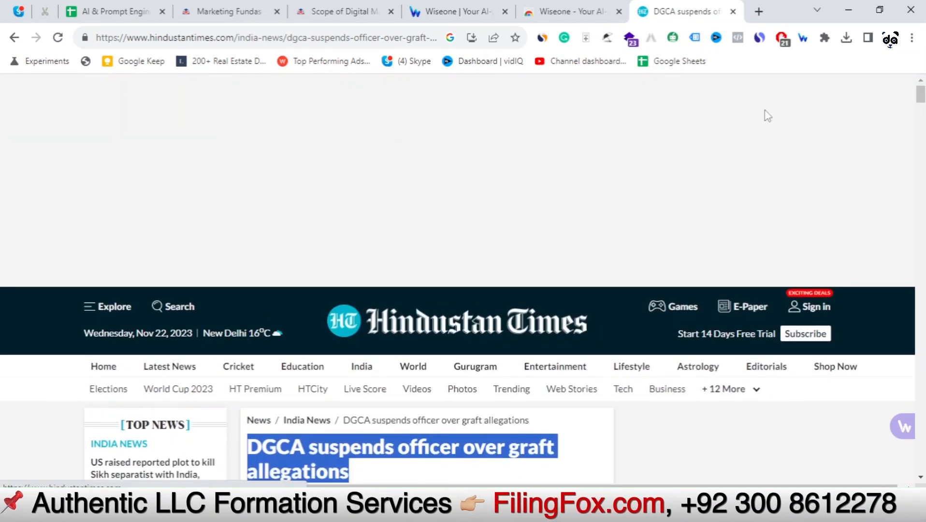
Use Wiseone's Explore on the DGCA article and review the first related news articles.
left_click(803, 38)
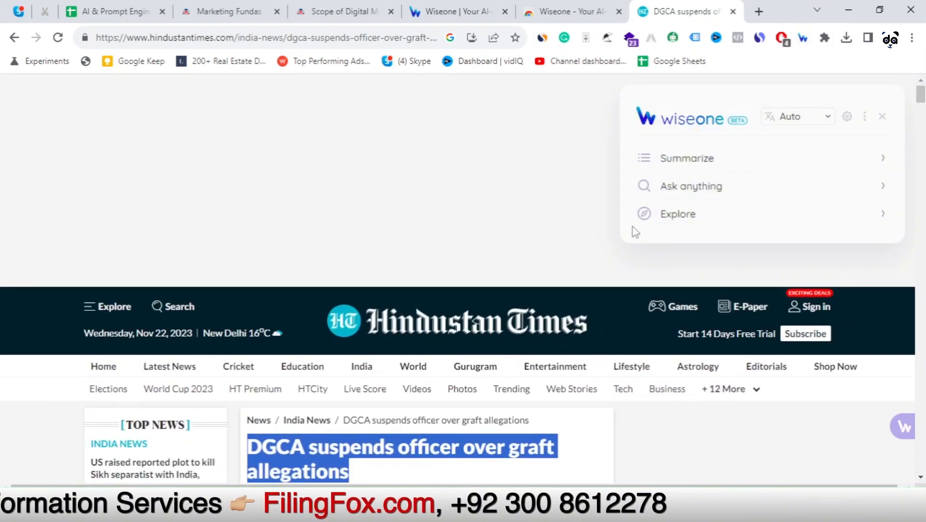
left_click(652, 222)
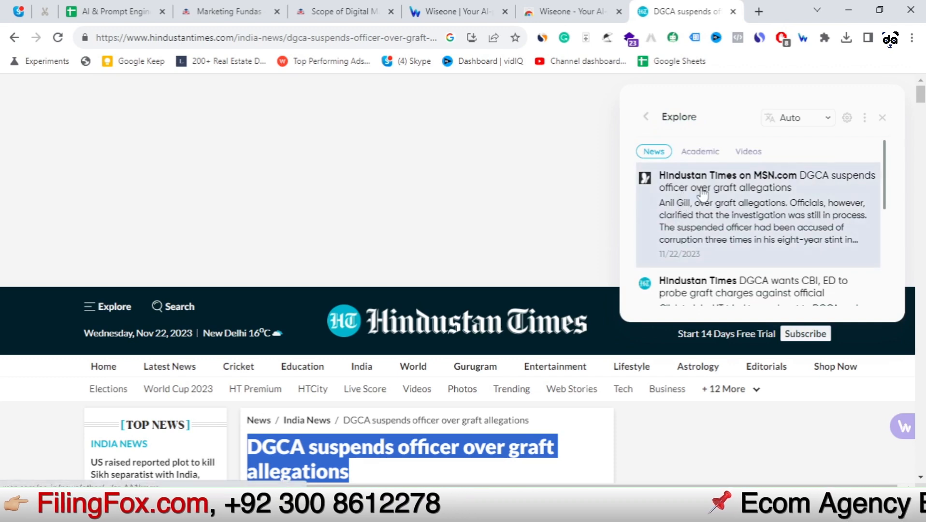
scroll(702, 193, "down", 3)
scroll(480, 366, "down", 3)
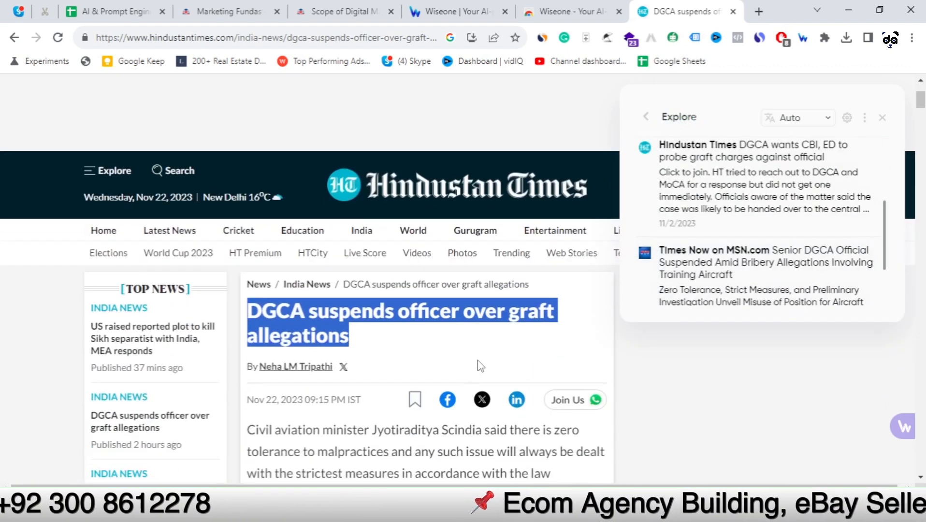
scroll(480, 366, "down", 1)
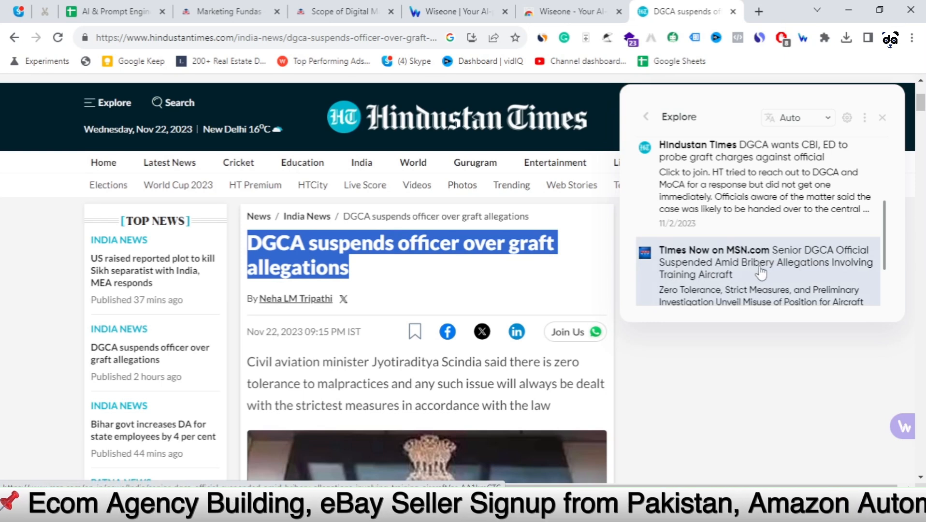
scroll(813, 272, "down", 2)
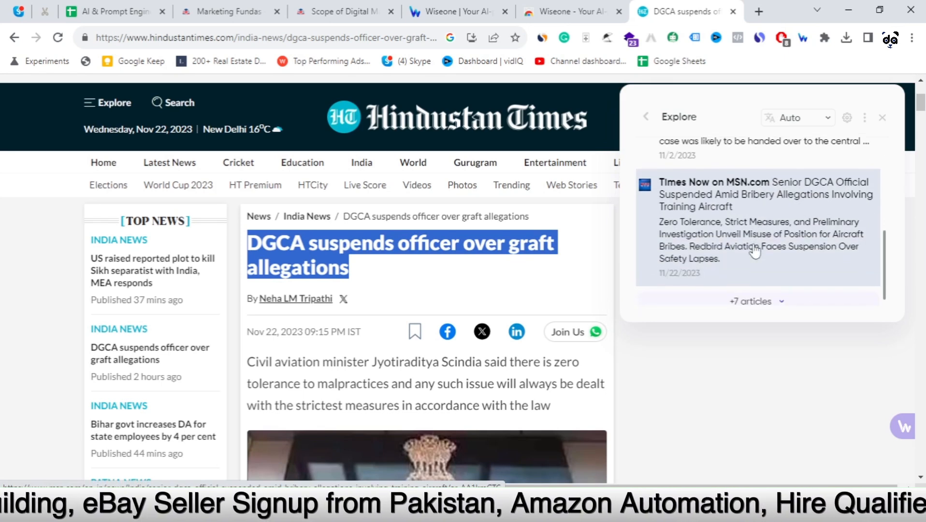
Expand the Explore news list to the additional articles and read through the other outlets' coverage.
left_click(775, 295)
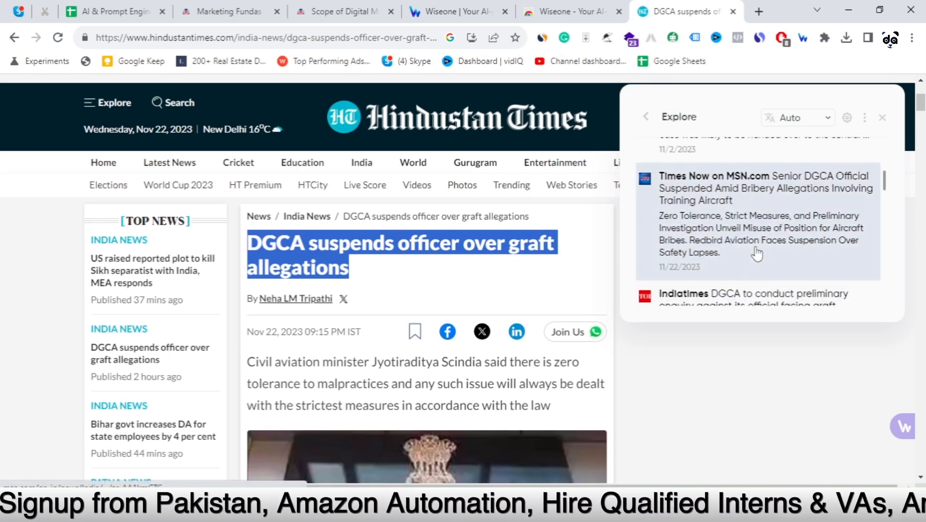
scroll(757, 254, "down", 4)
scroll(755, 245, "down", 6)
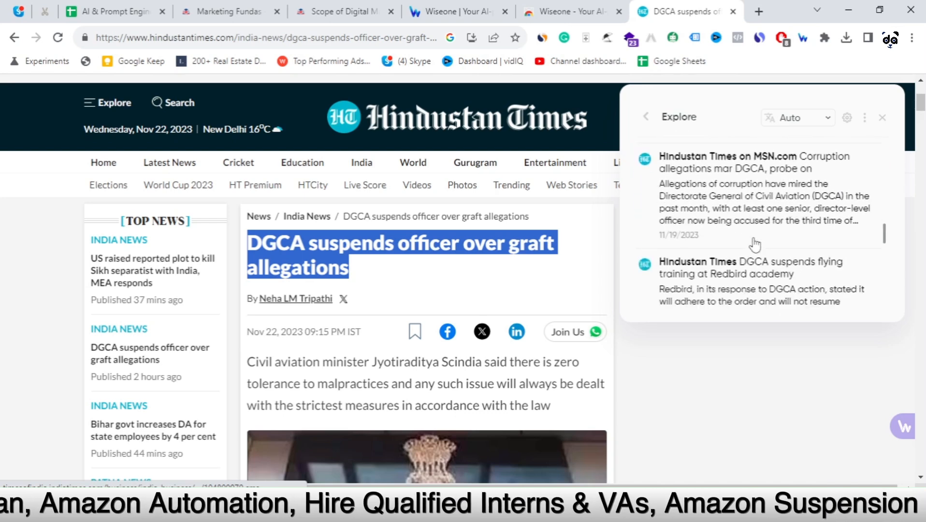
scroll(755, 245, "down", 5)
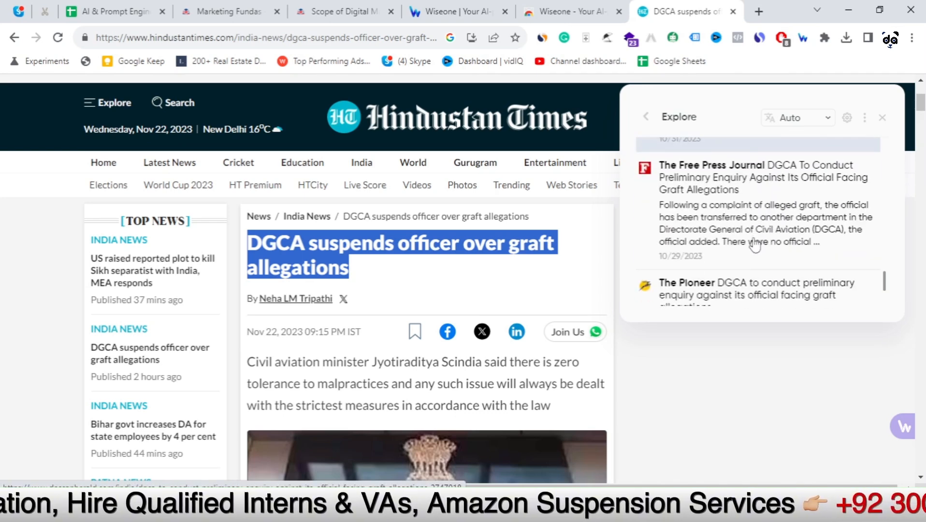
Check the Academic and Videos results in Explore for the DGCA article and return to Wiseone's main options.
scroll(755, 244, "up", 15)
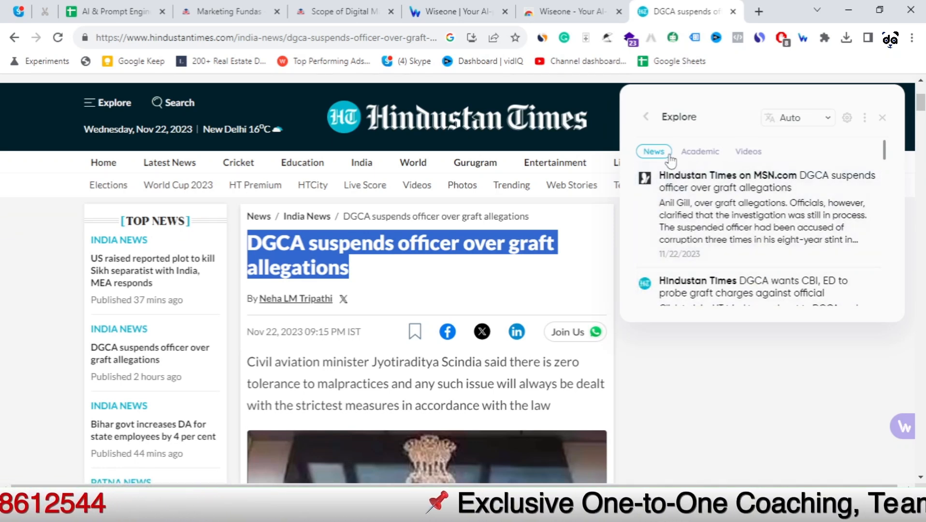
left_click(687, 155)
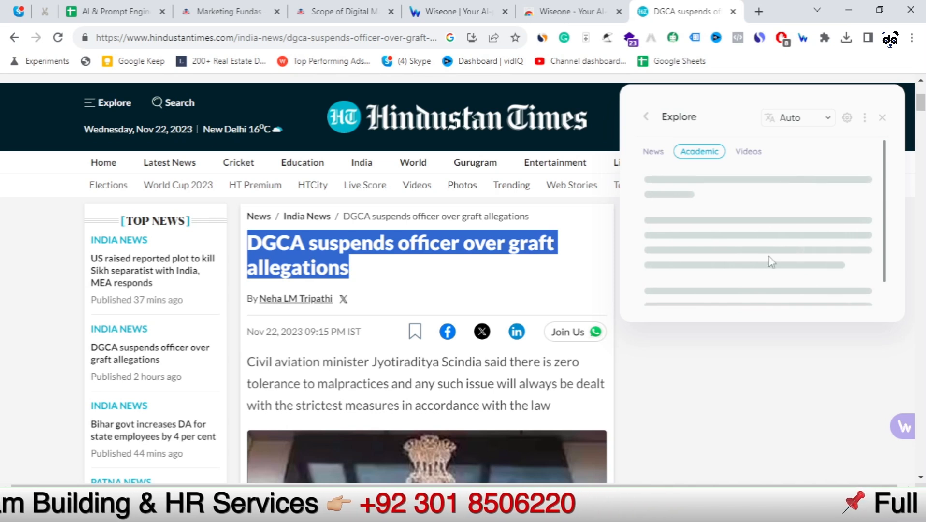
left_click(750, 152)
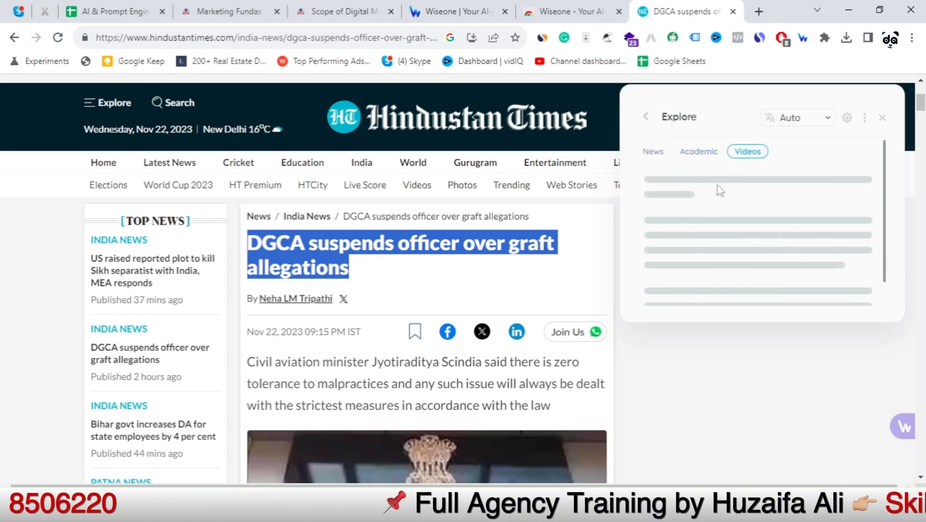
scroll(707, 188, "up", 1)
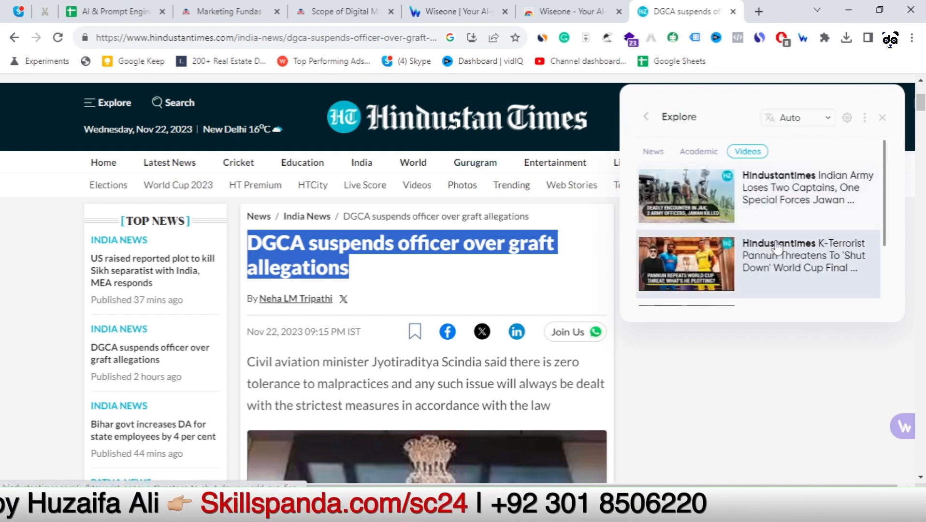
scroll(754, 242, "down", 2)
scroll(777, 251, "up", 1)
scroll(777, 252, "up", 2)
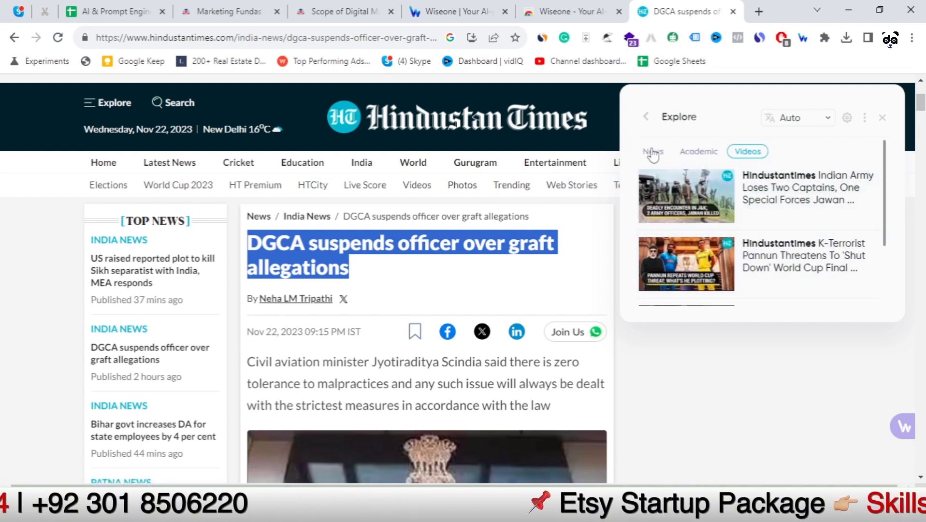
left_click(647, 116)
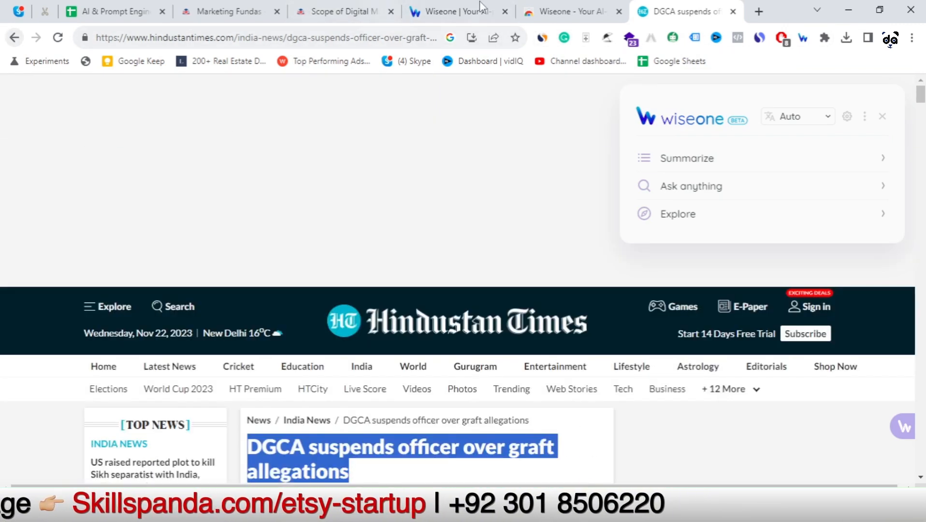
Switch to the Scope of Digital Marketing article and cross-check its paragraph defining digital marketing.
left_click(475, 6)
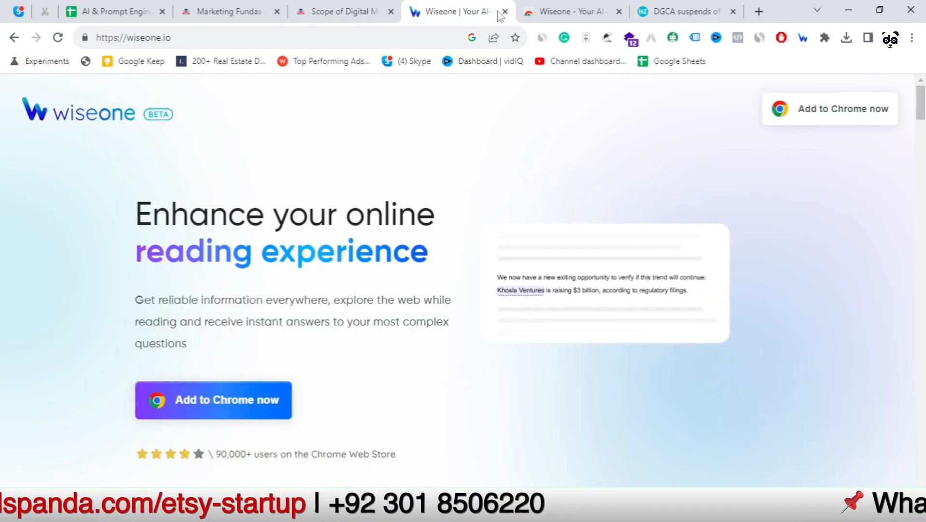
left_click(565, 11)
left_click(339, 11)
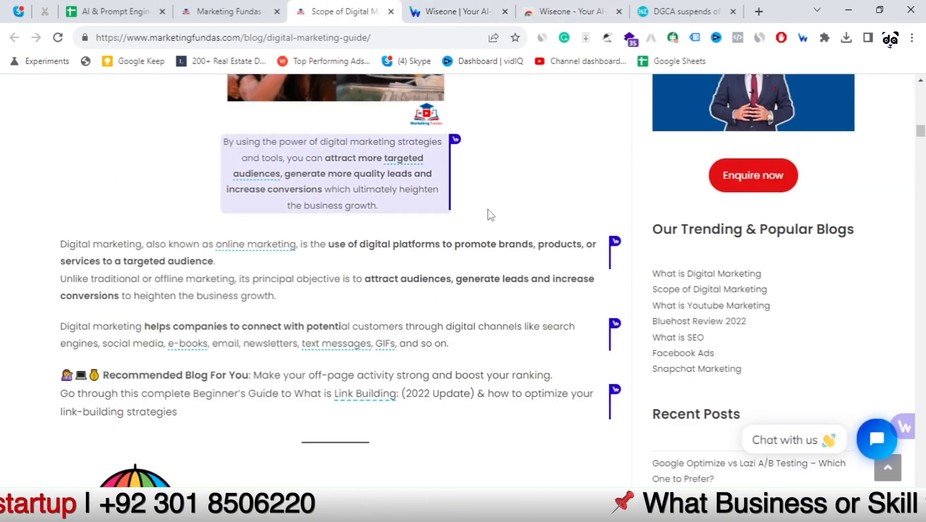
left_click(614, 245)
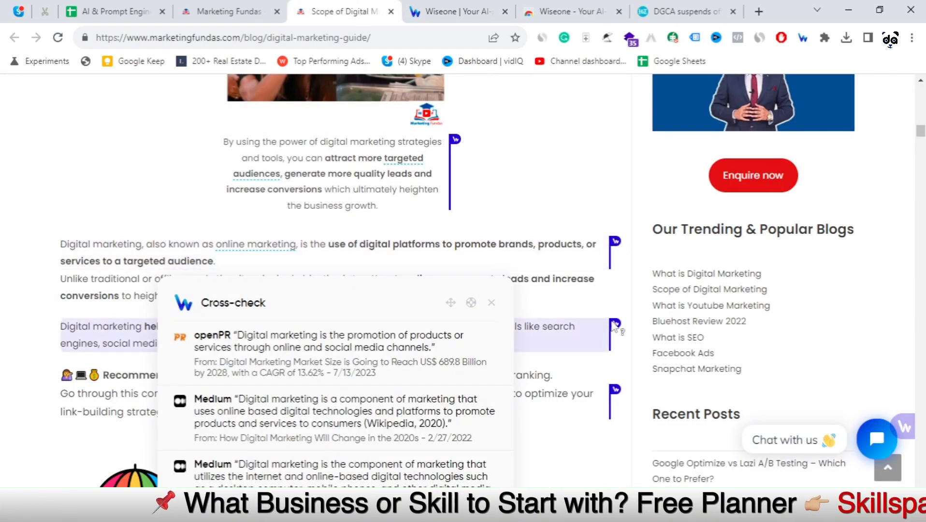
Cross-check the link-building guide sentence, highlight it, view the Focus explanation of "Link Building" and dismiss it.
scroll(623, 349, "down", 1)
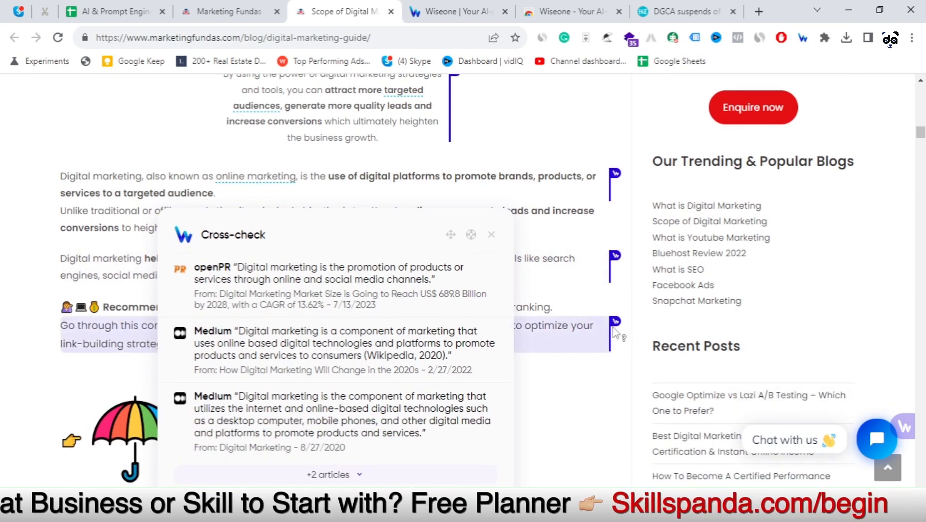
left_click(615, 323)
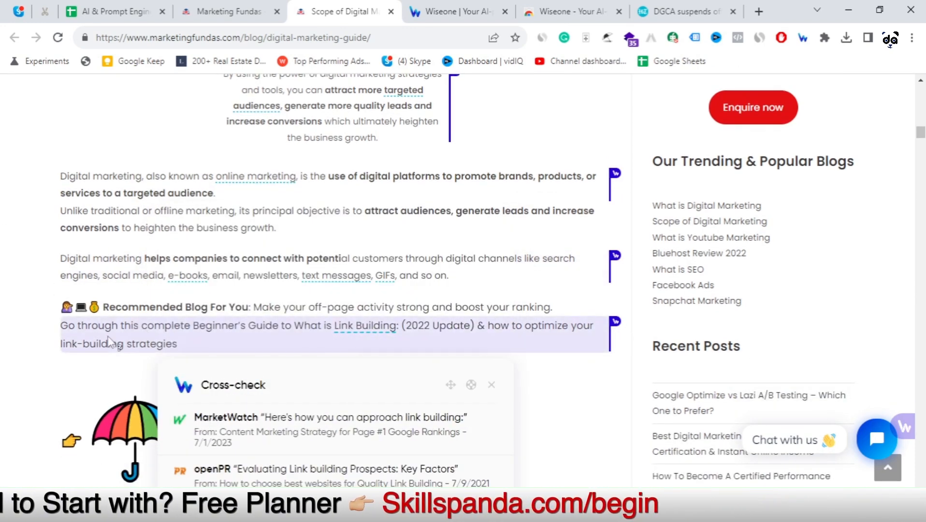
left_click_drag(58, 333, 164, 344)
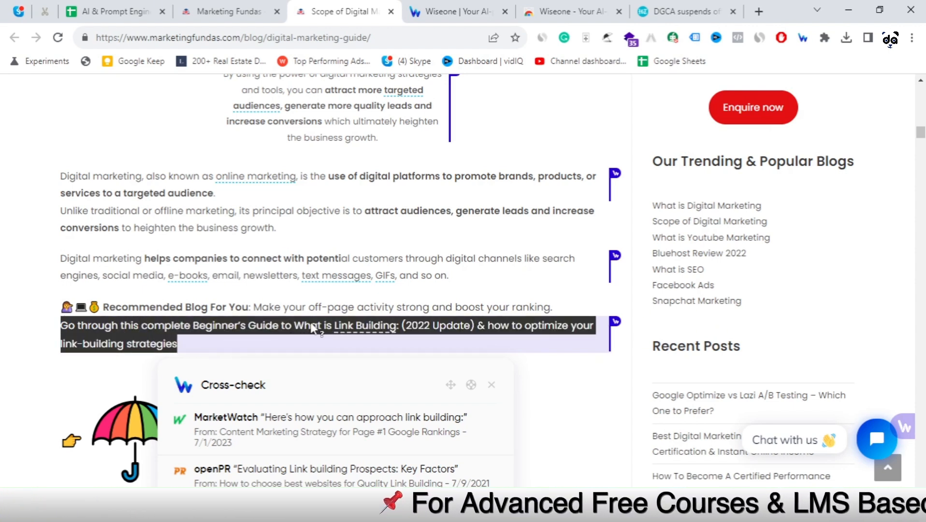
mouse_move(377, 337)
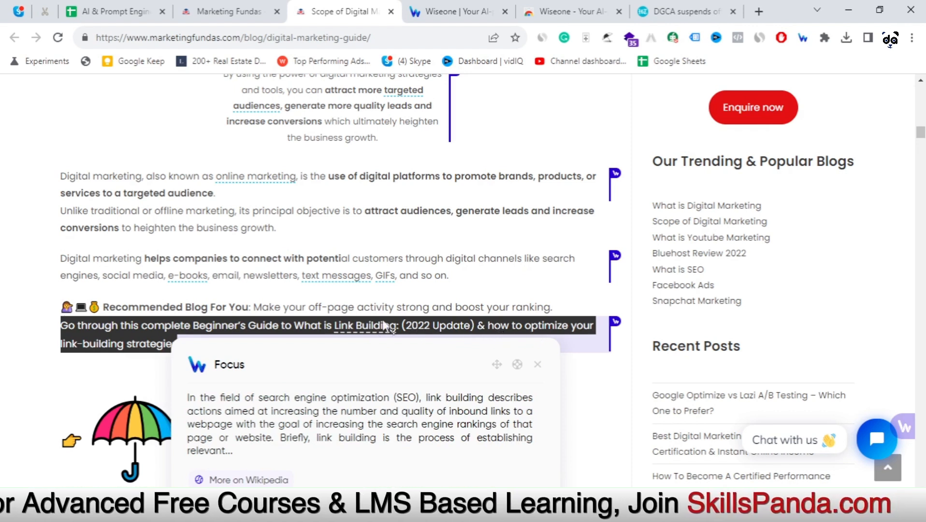
left_click(11, 357)
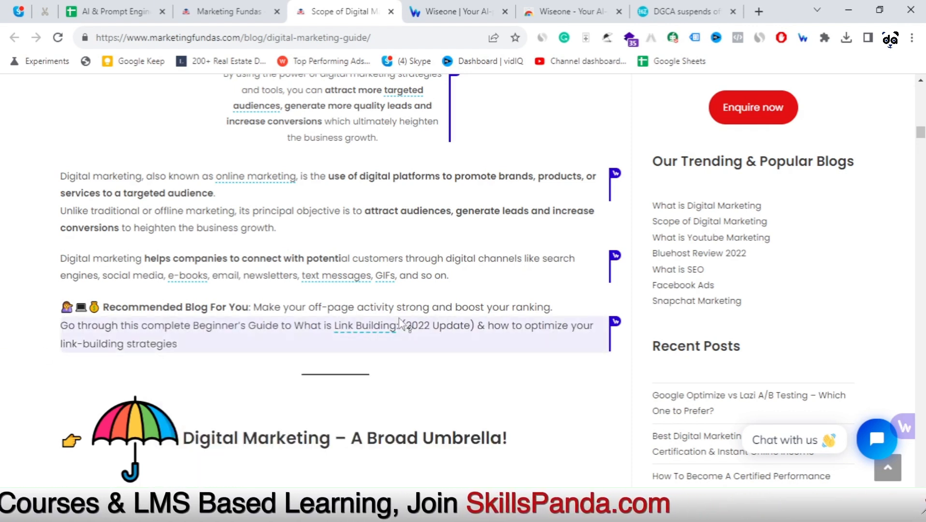
Cross-check the link-building guide sentence again, expand the list with the additional article and read through the sources.
left_click(614, 330)
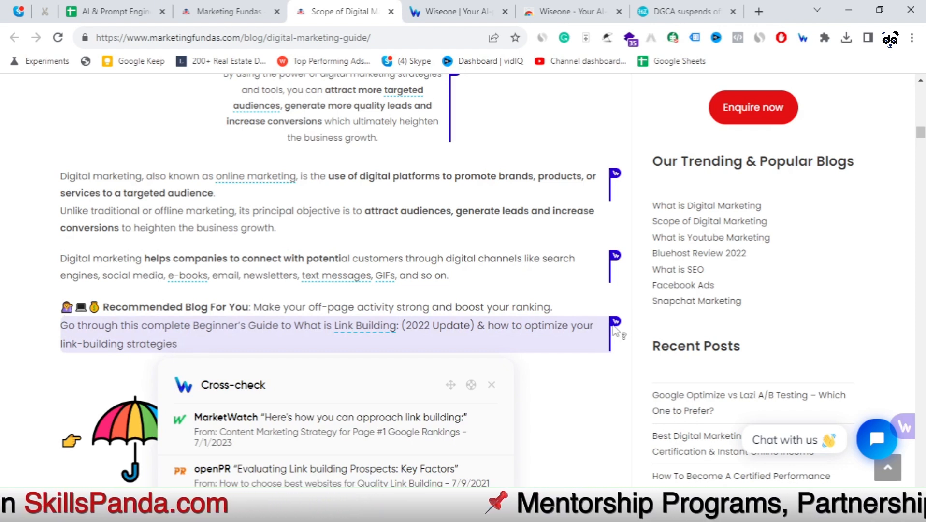
scroll(614, 269, "down", 2)
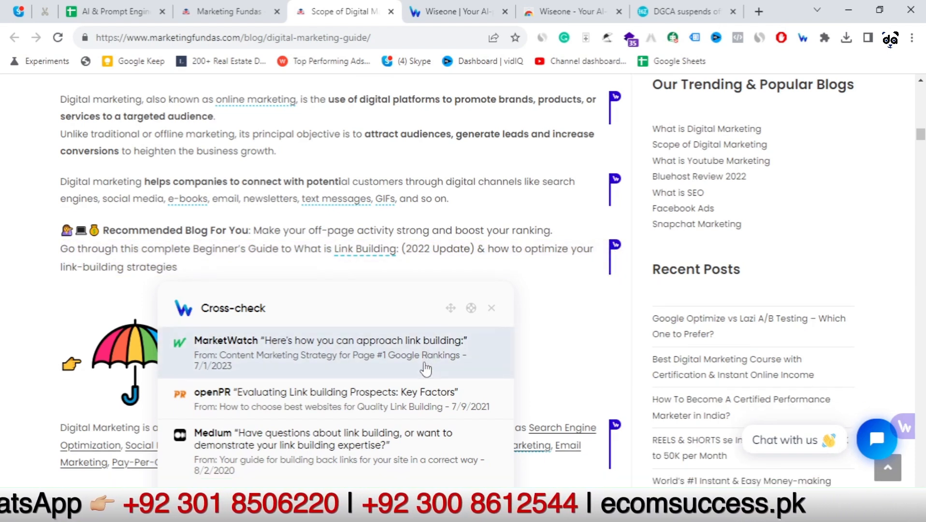
scroll(413, 360, "down", 2)
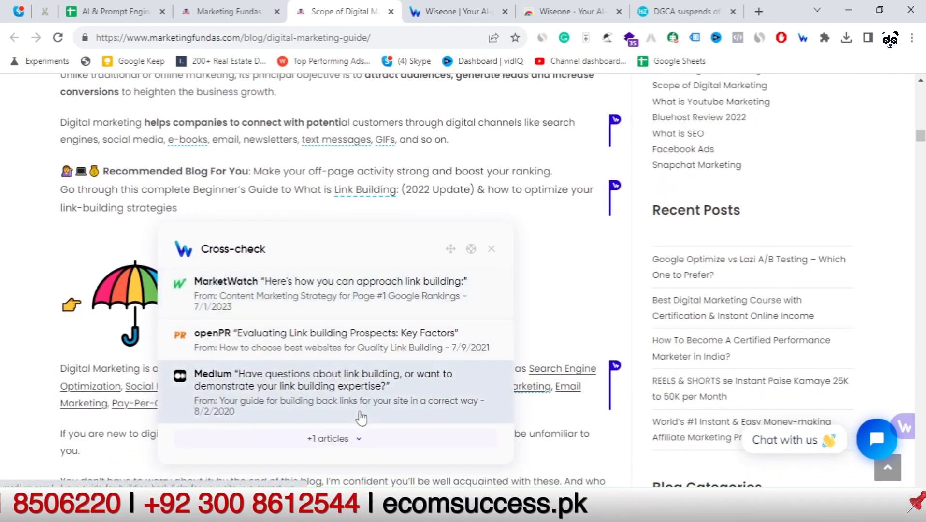
left_click(354, 438)
scroll(350, 387, "down", 1)
scroll(349, 360, "down", 4)
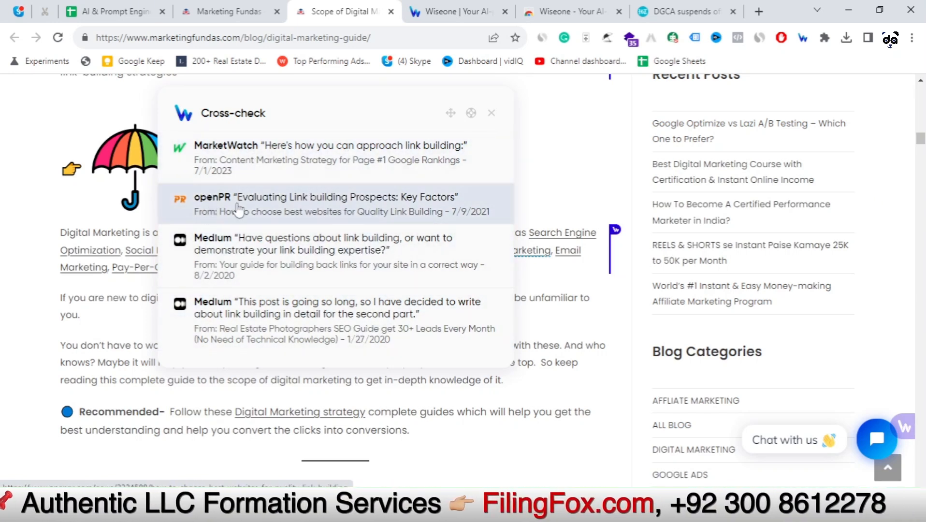
scroll(333, 269, "up", 4)
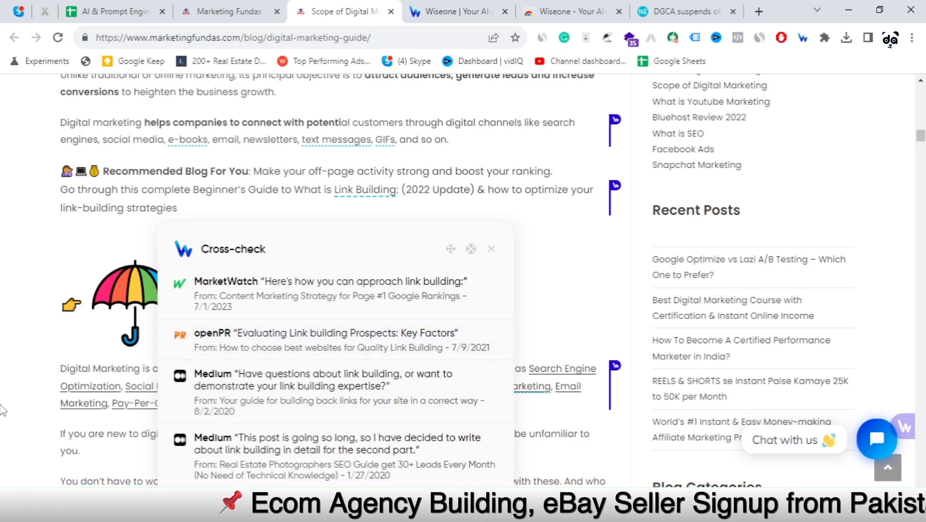
Cross-check the Statista paragraph on active internet users and the following paragraph on the continuous rise of internet users.
scroll(242, 386, "down", 8)
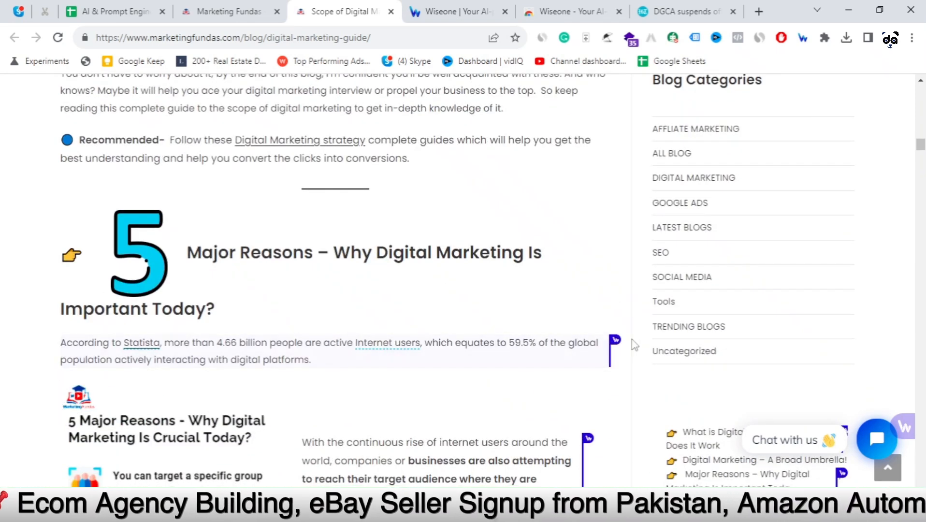
left_click(615, 340)
scroll(620, 348, "down", 5)
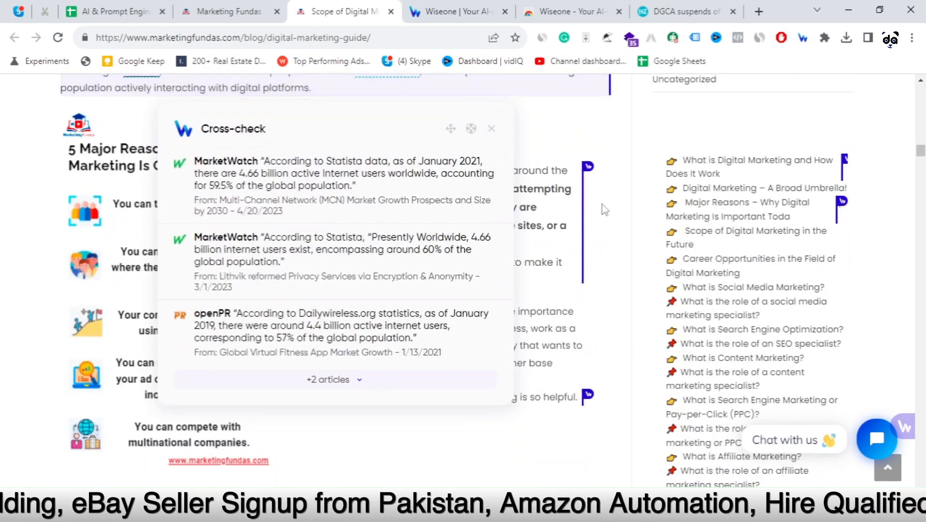
left_click(589, 168)
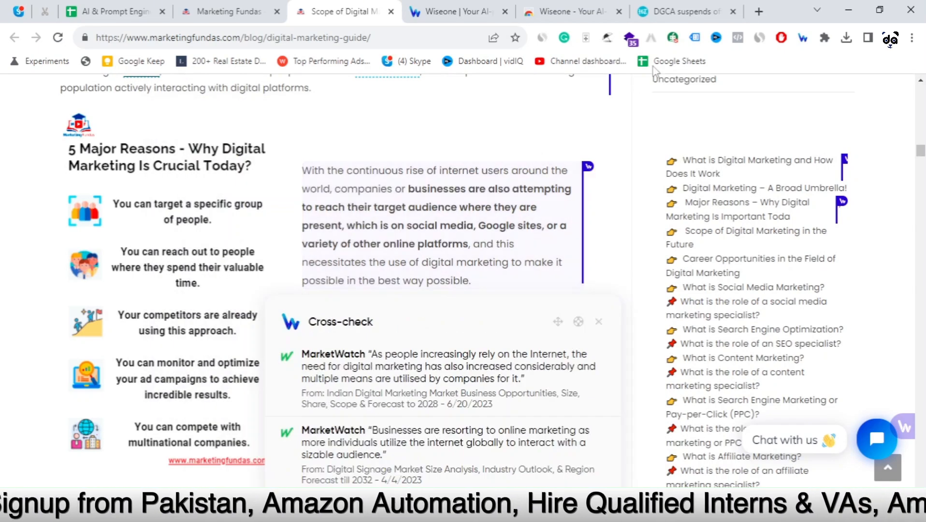